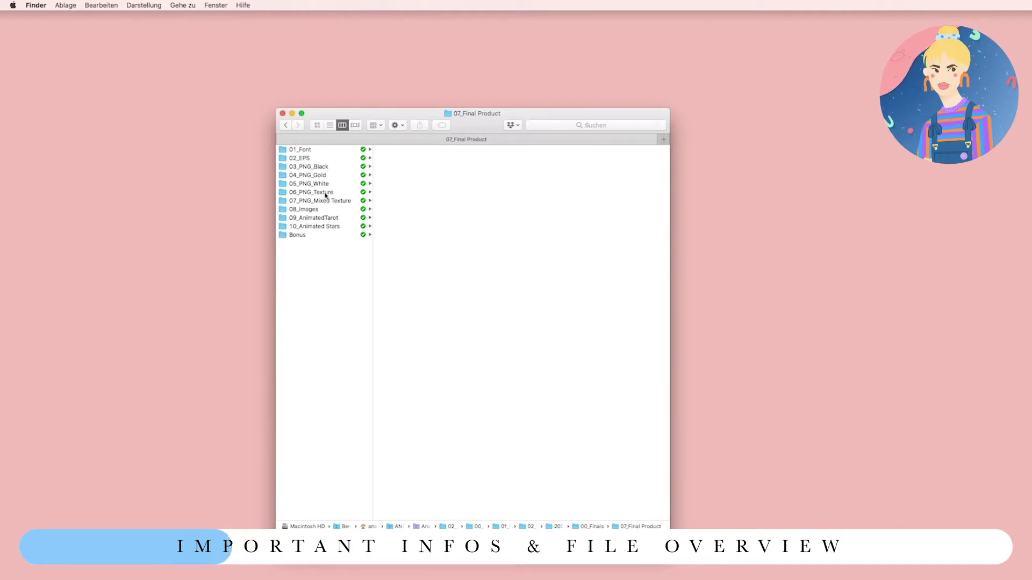
# - Look through the 01_Font, 02_EPS and 03_PNG_Black folders, previewing Hand Comp 06.png in the HandConstallation subfolder
pyautogui.click(306, 150)
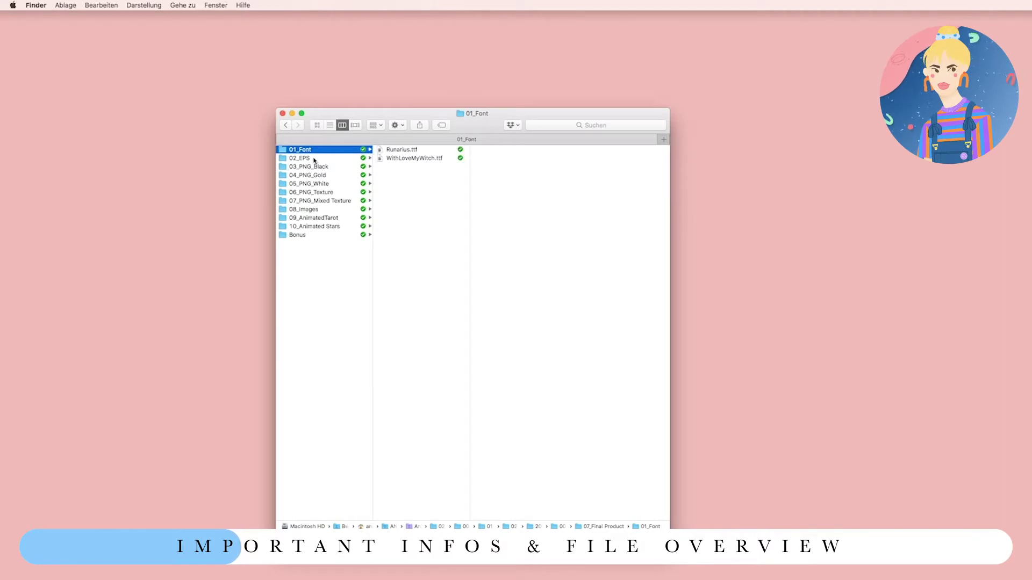
pyautogui.click(314, 159)
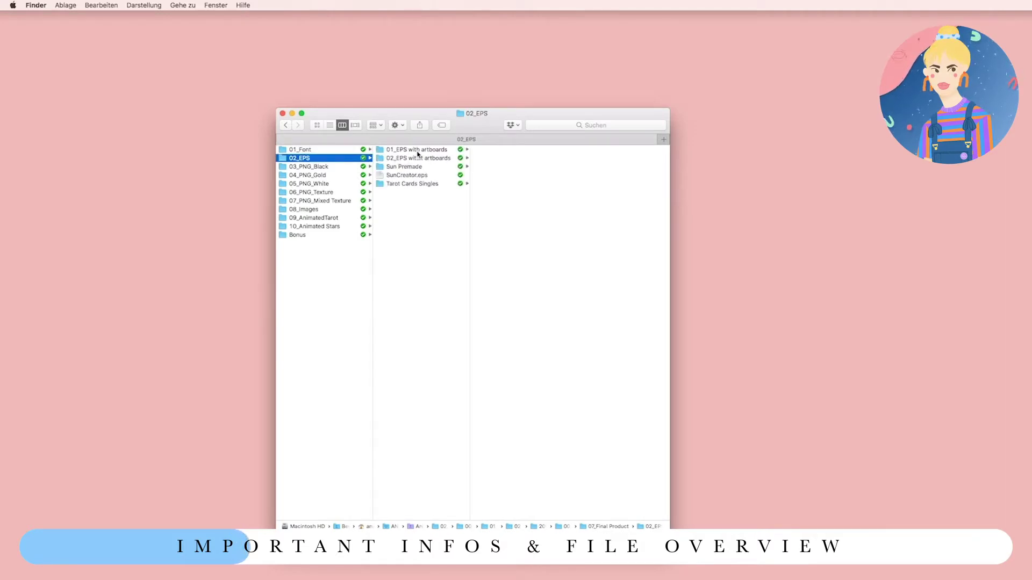
pyautogui.click(317, 167)
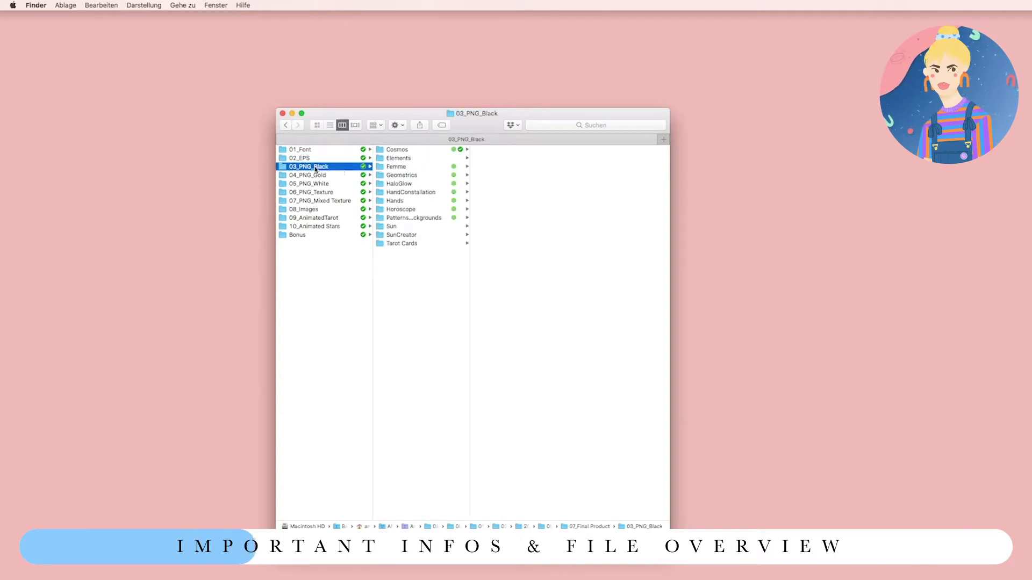
pyautogui.click(406, 176)
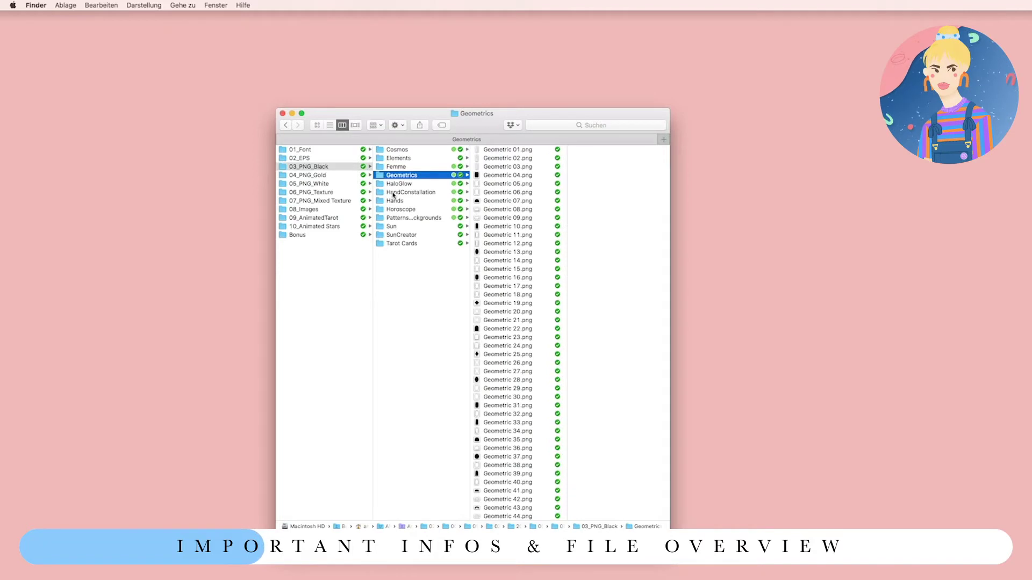
pyautogui.click(430, 192)
pyautogui.click(491, 192)
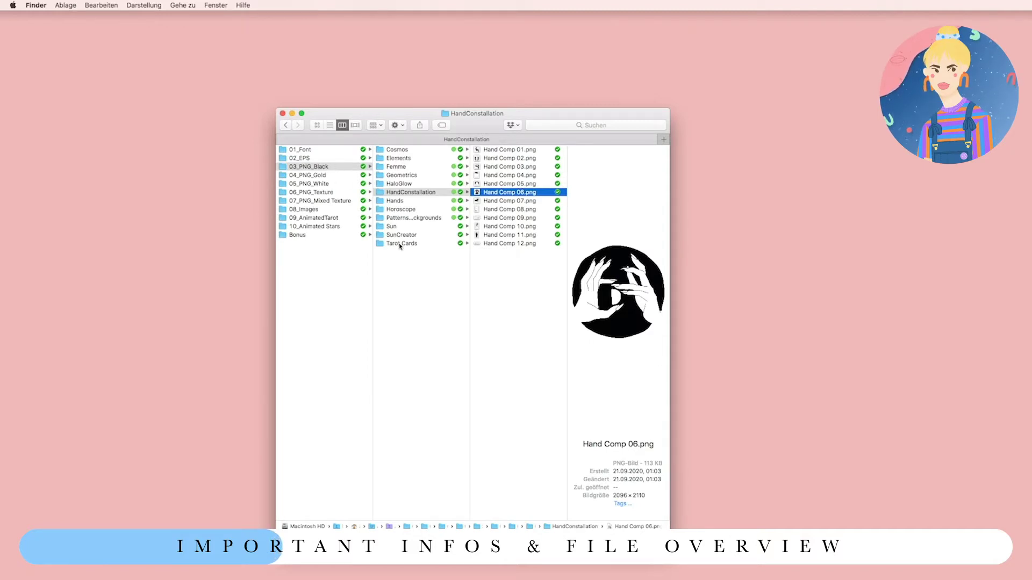
# - Look through the 04_PNG_Gold folder, selecting its Geometrics subfolder, and view the contents of 05_PNG_White
pyautogui.click(321, 176)
pyautogui.click(395, 176)
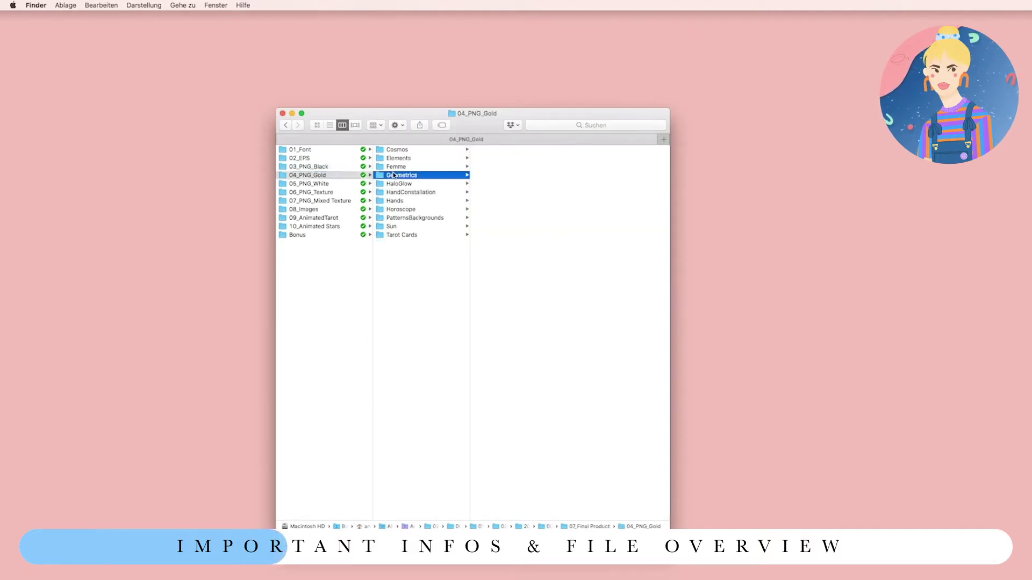
pyautogui.click(343, 185)
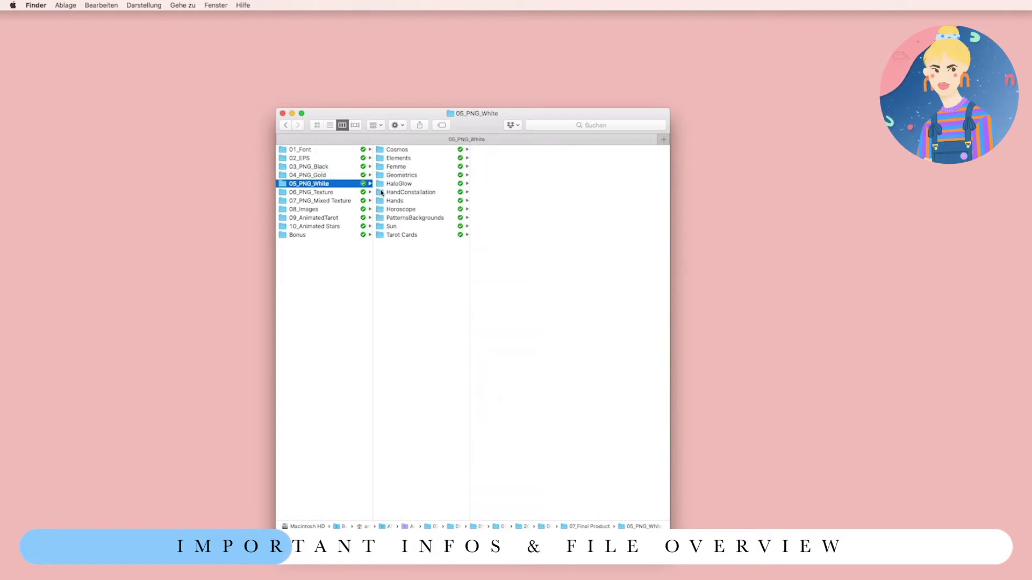
# - In 06_PNG_Texture, preview Hand 03 alt.png from the Hands folder and Libra.png from the Horoscope folder
pyautogui.click(342, 194)
pyautogui.click(418, 192)
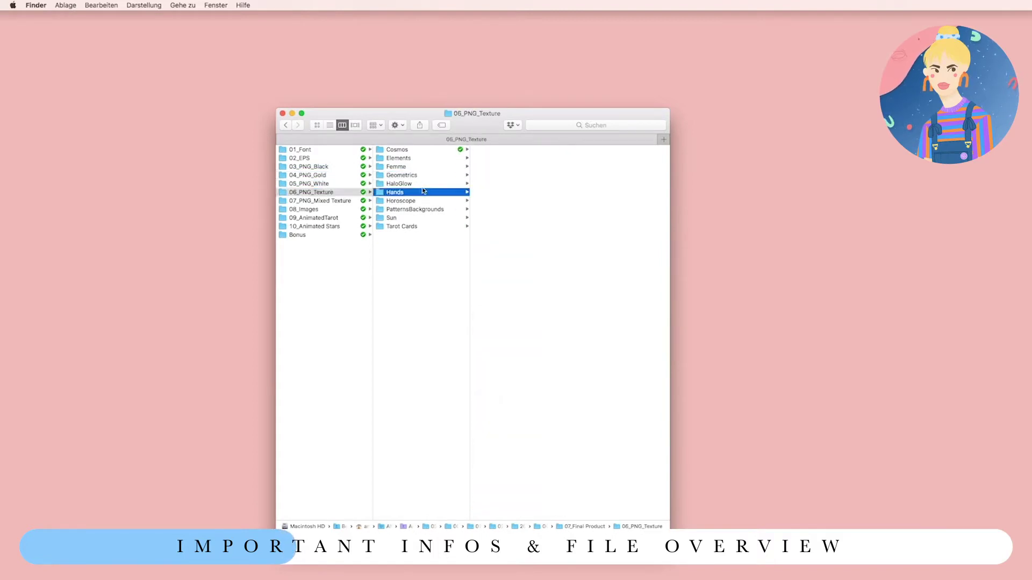
pyautogui.click(493, 202)
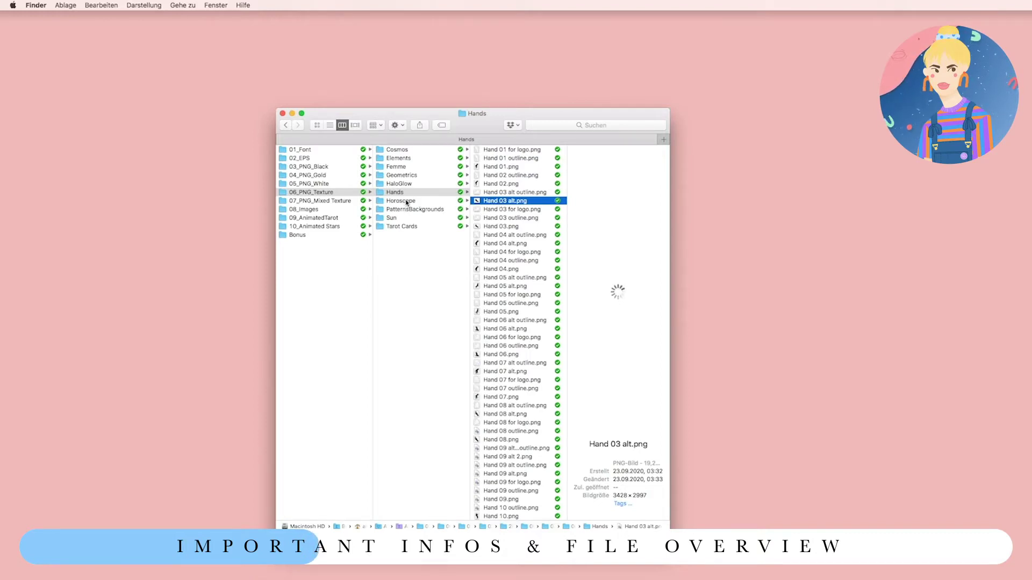
pyautogui.click(404, 203)
pyautogui.click(498, 201)
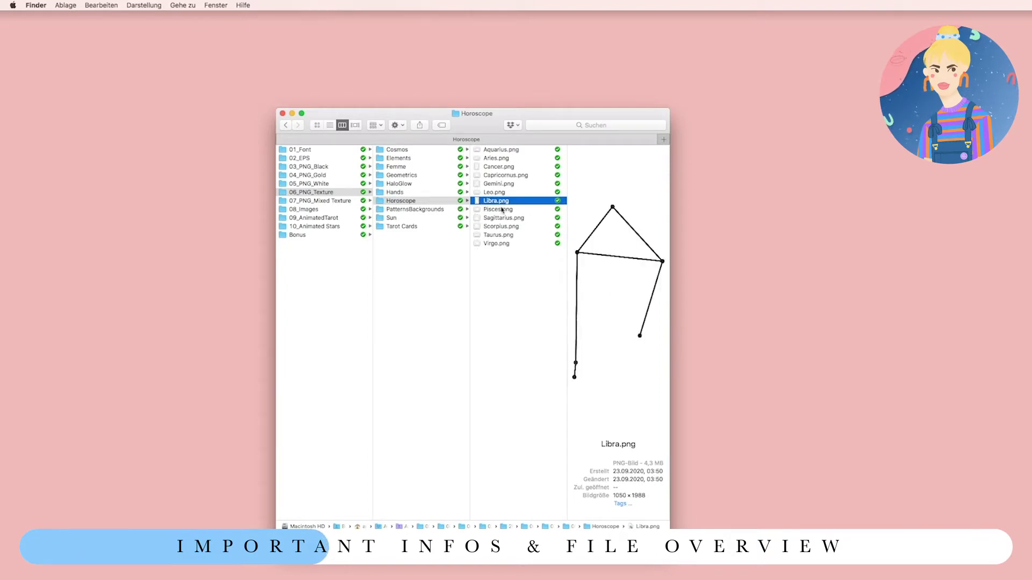
# - In 07_PNG_Mixed Texture, preview Hand Comp 03.png, 04.png and 02.png from HandConstallation 01, 02 and 03 respectively
pyautogui.click(344, 202)
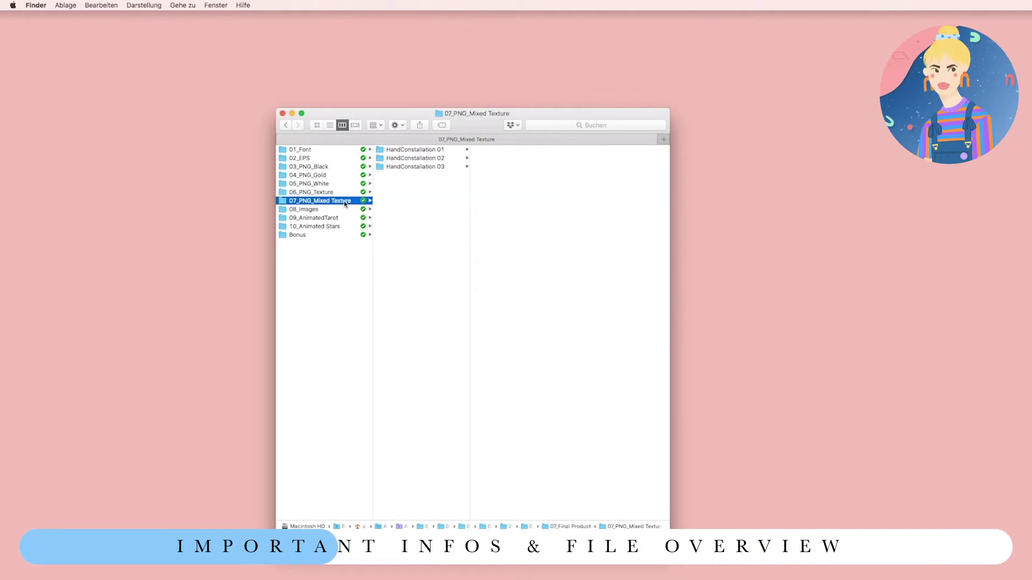
pyautogui.click(433, 150)
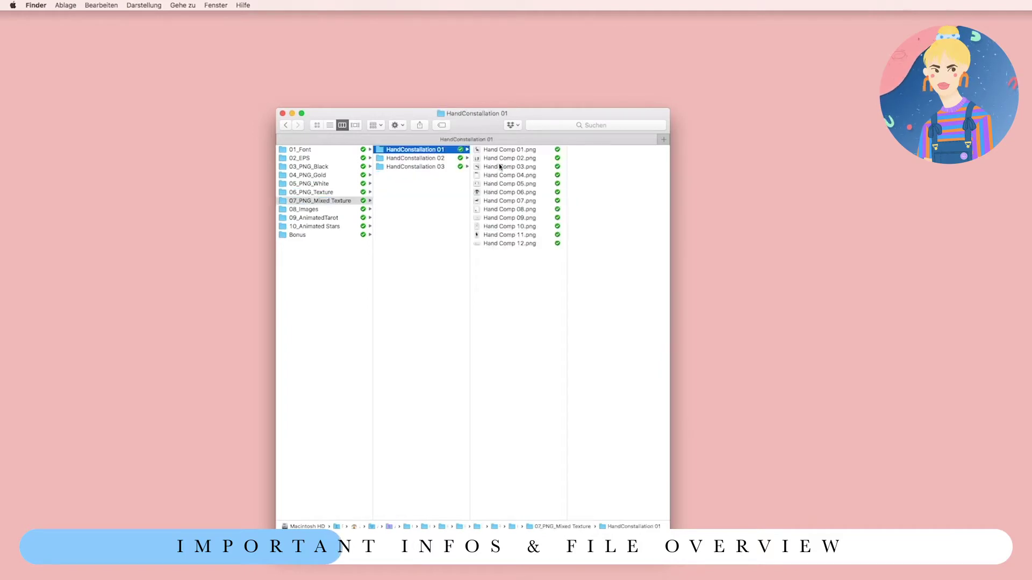
pyautogui.click(499, 166)
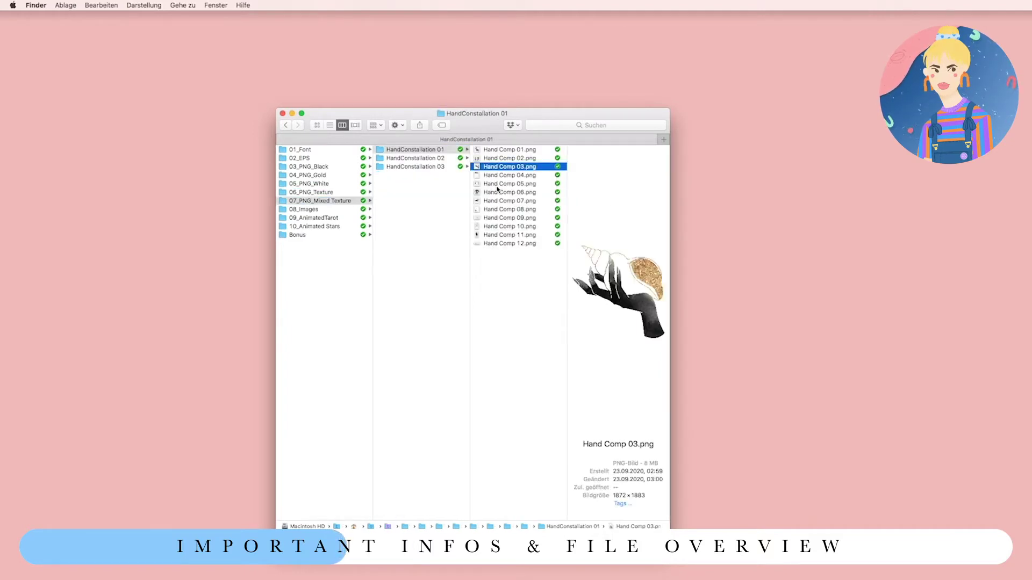
pyautogui.click(433, 159)
pyautogui.press('Right')
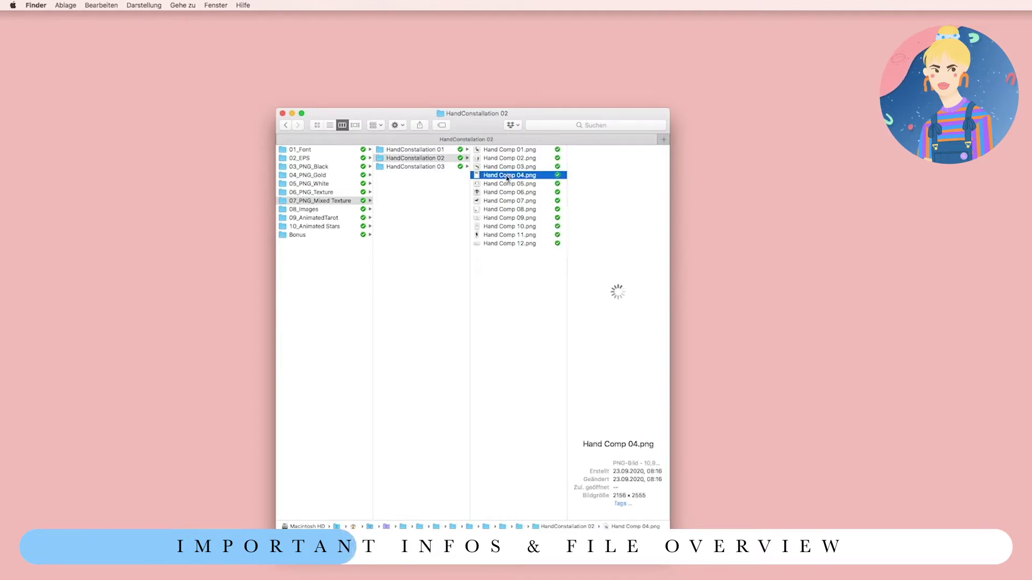
pyautogui.click(435, 167)
pyautogui.click(481, 167)
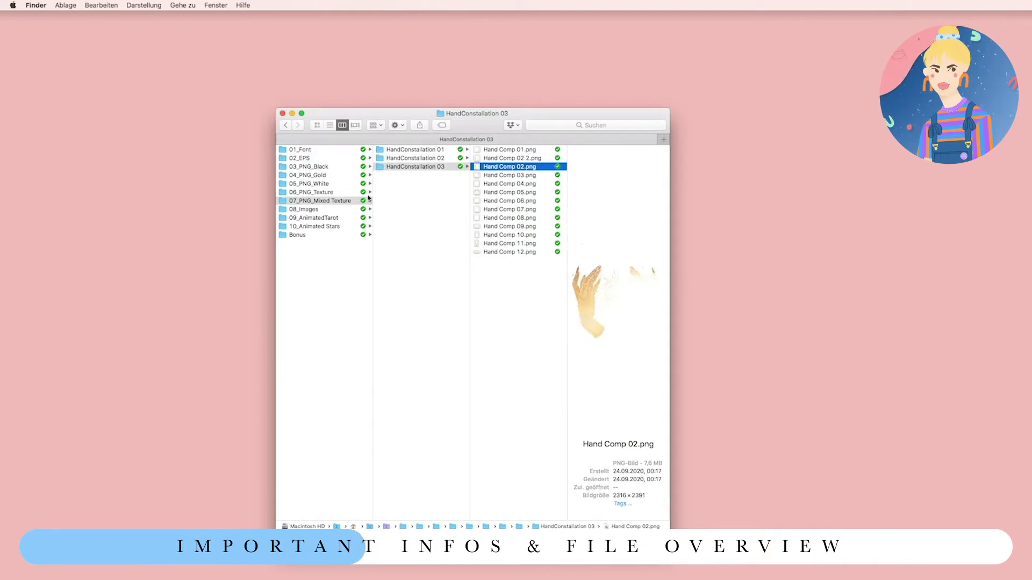
# - Preview GoldTexture_02.jpg through GoldTexture_05.jpg in the Gold folder of 08_Images
pyautogui.click(334, 210)
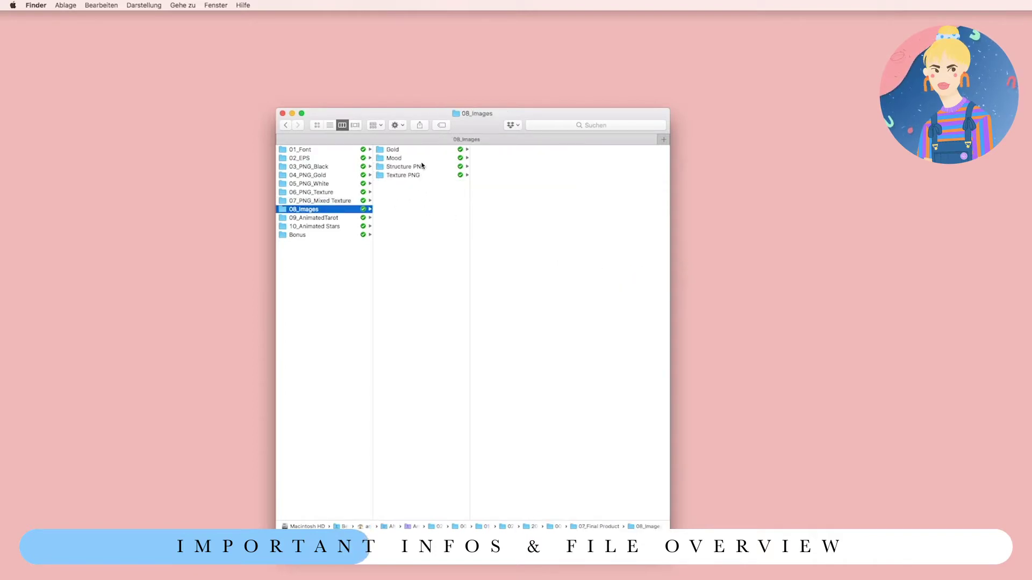
pyautogui.click(421, 151)
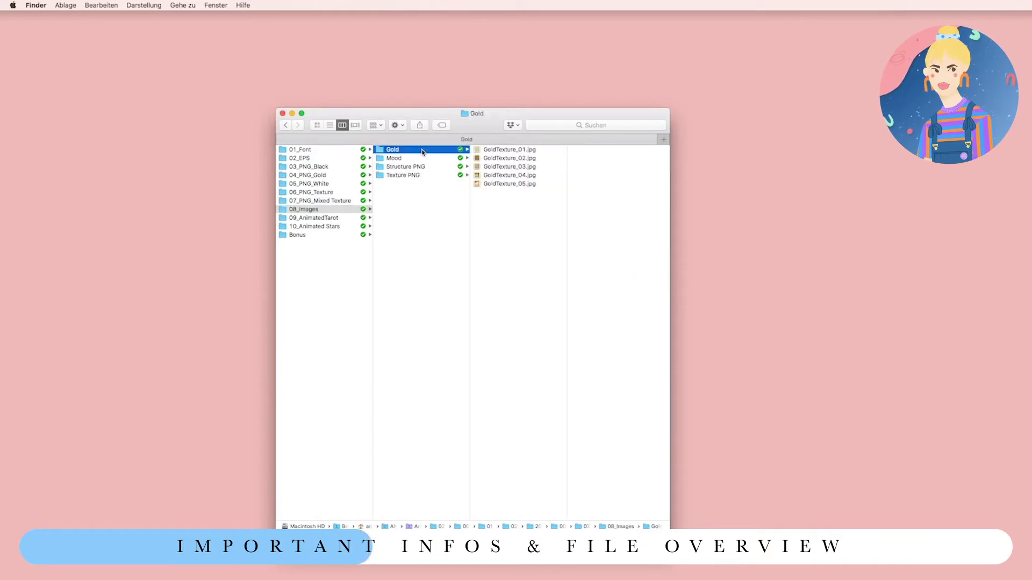
pyautogui.click(504, 158)
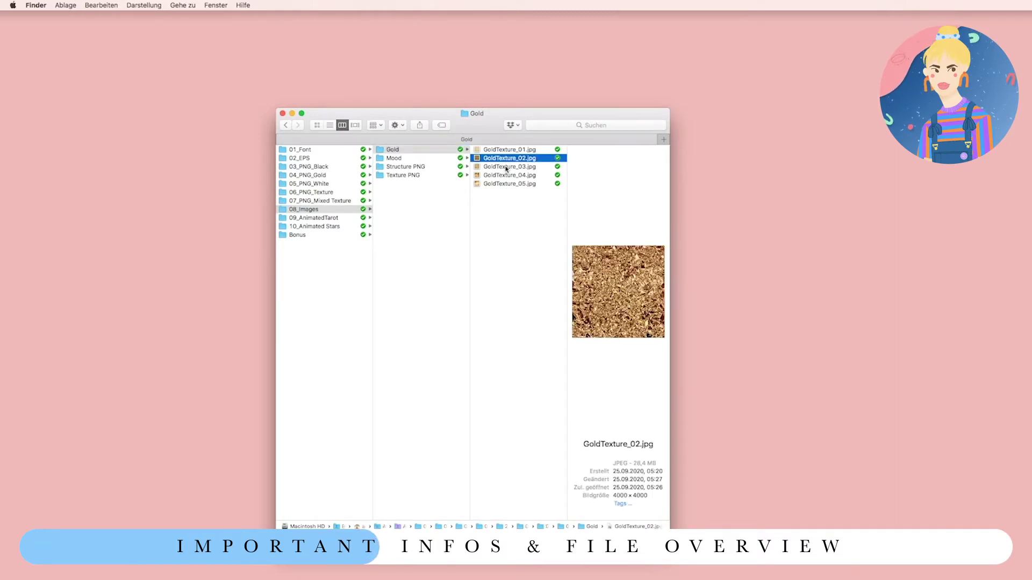
pyautogui.click(506, 167)
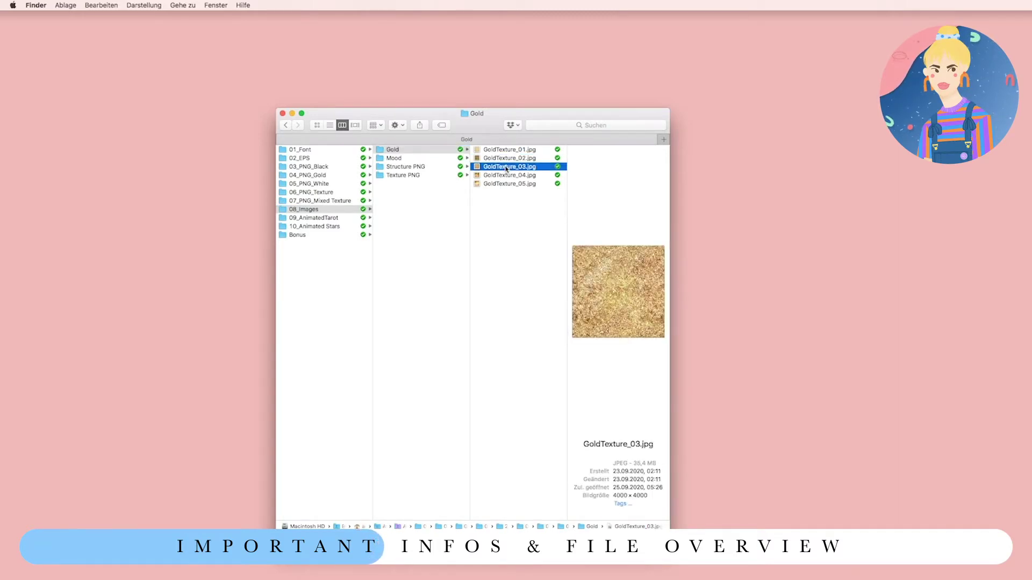
pyautogui.click(507, 176)
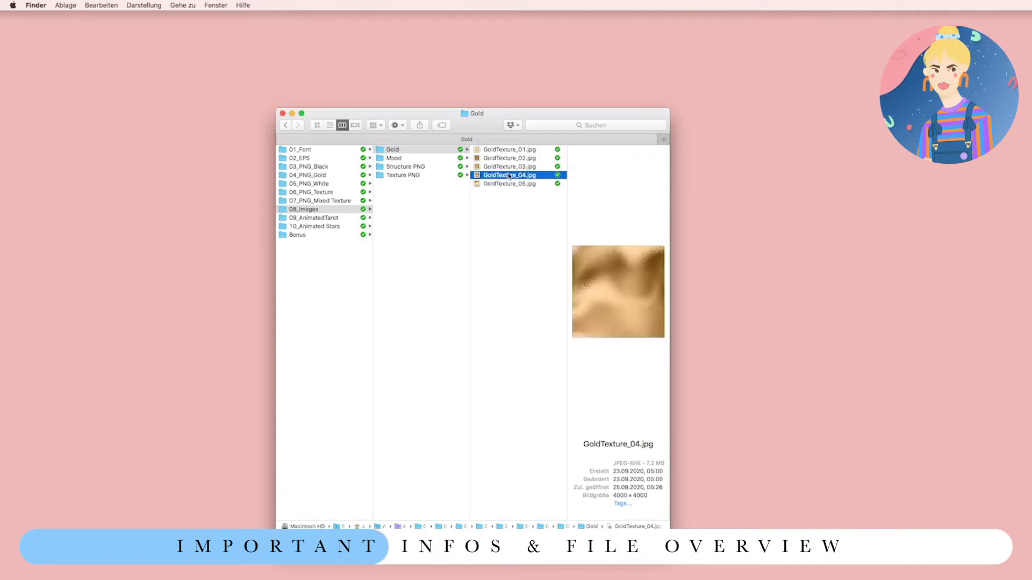
pyautogui.press('Down')
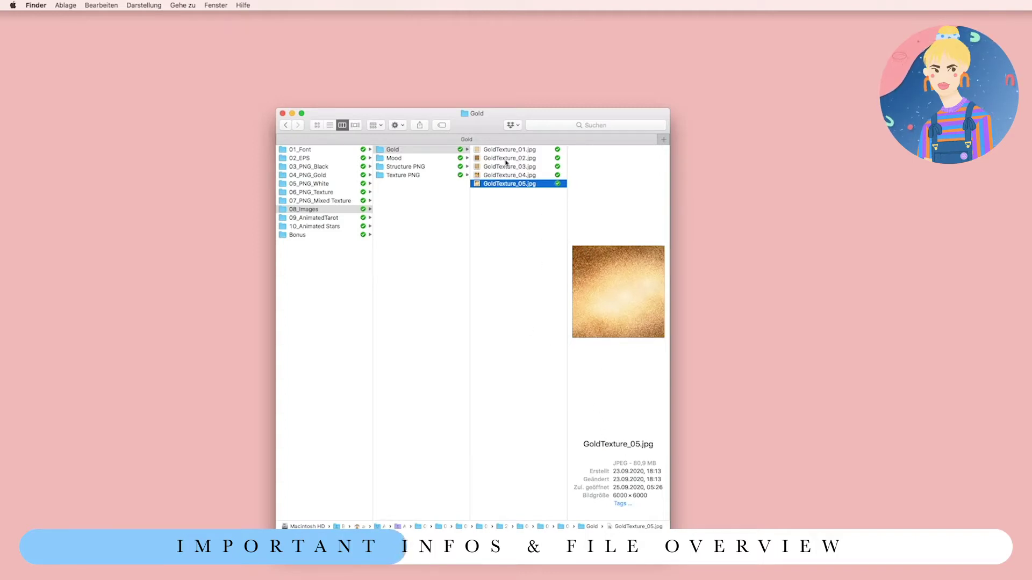
# - Preview Backgrounds_1.jpg and Backgrounds_2.jpg in the Mood folder of 08_Images
pyautogui.press('Left')
pyautogui.press('Down')
pyautogui.press('Right')
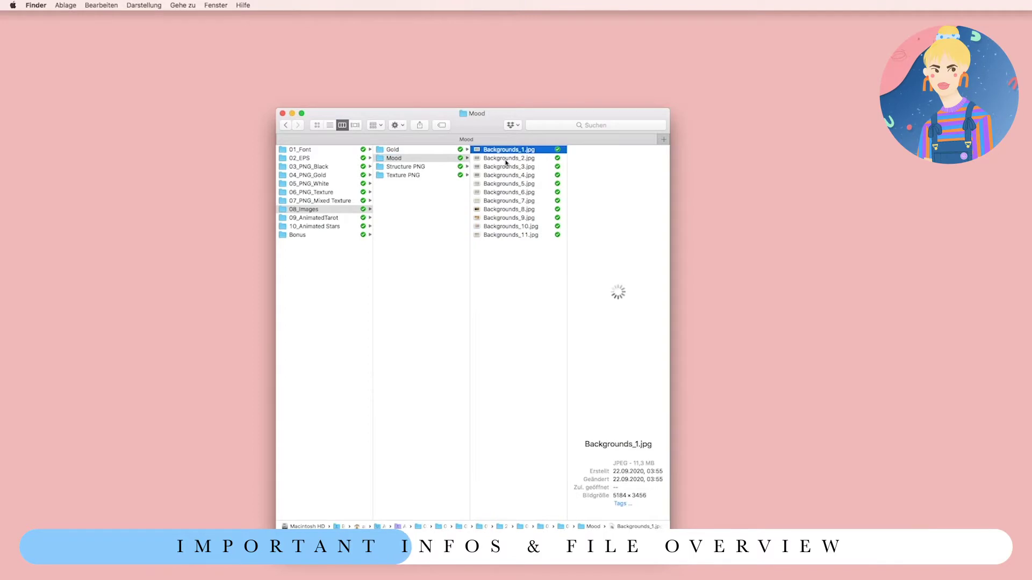
pyautogui.press('Down')
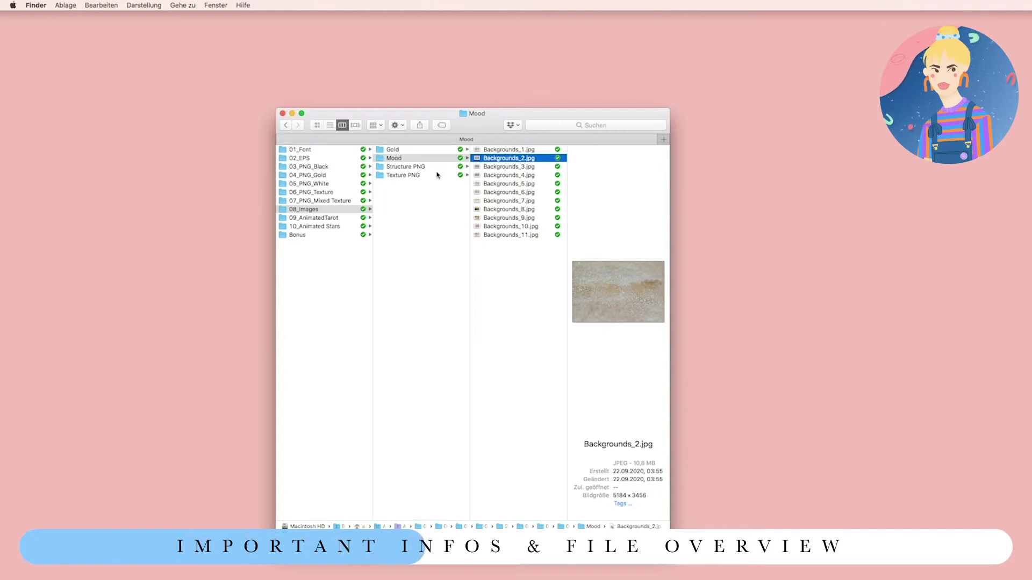
pyautogui.press('Left')
pyautogui.press('Right')
pyautogui.press('Left')
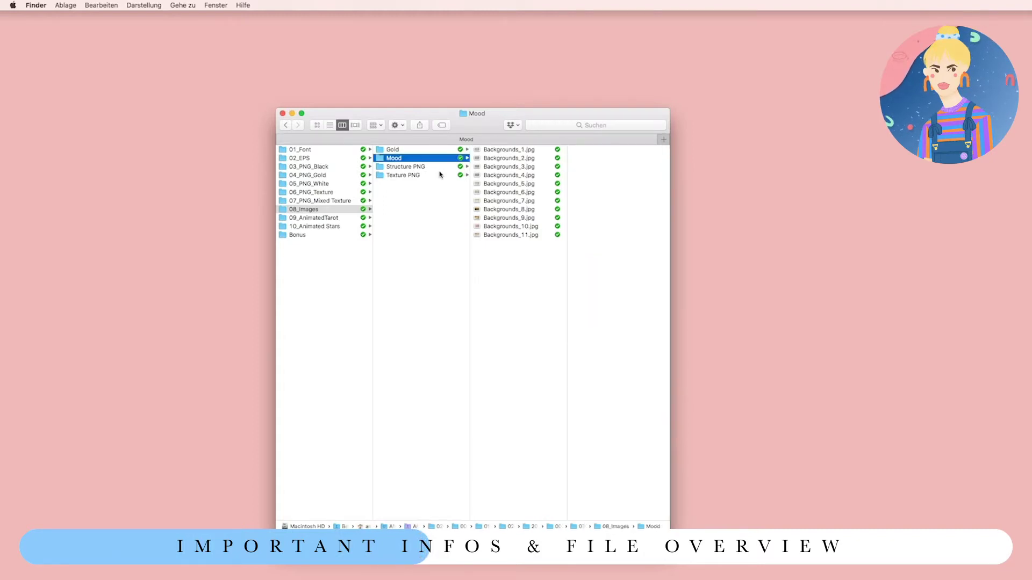
# - Preview the first two structure images, starting with Structure_1.jpg, in the Structure PNG folder
pyautogui.press('Down')
pyautogui.press('Right')
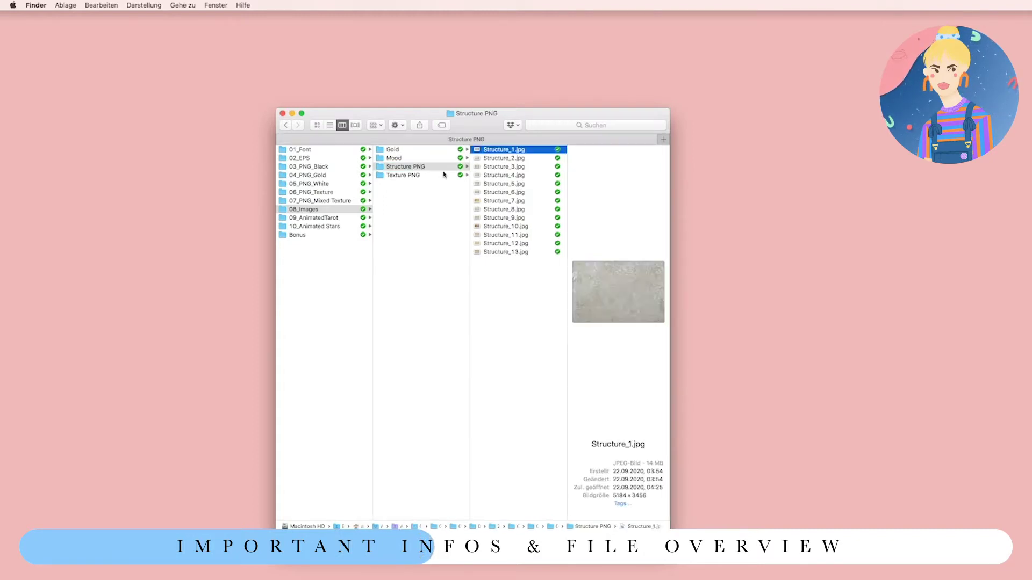
pyautogui.press('Down')
pyautogui.press('Left')
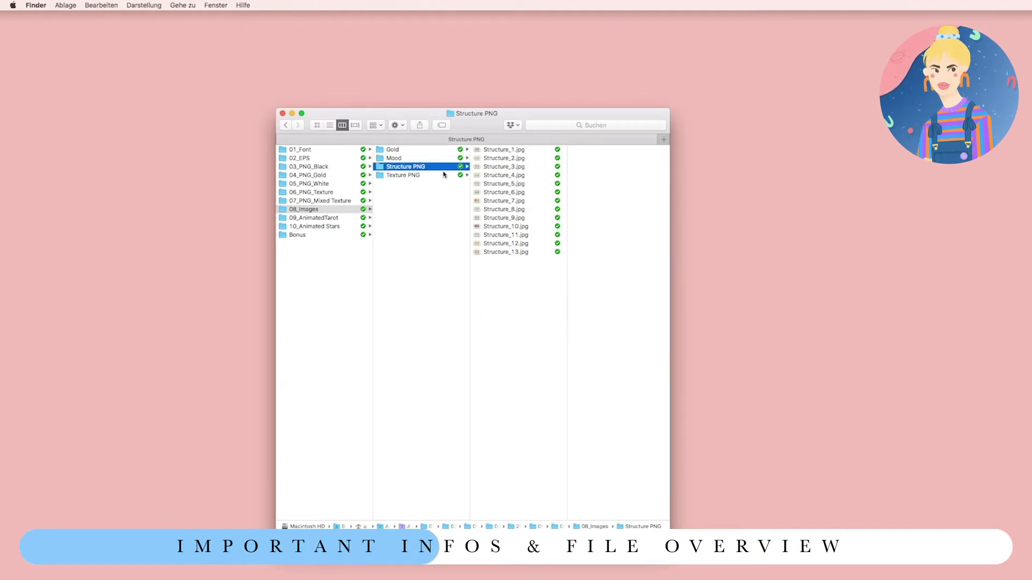
# - Step through the previews of Texture_1.png to Texture_8.png in the Texture PNG folder
pyautogui.press('Down')
pyautogui.press('Right')
pyautogui.press('Down')
pyautogui.press('Down')
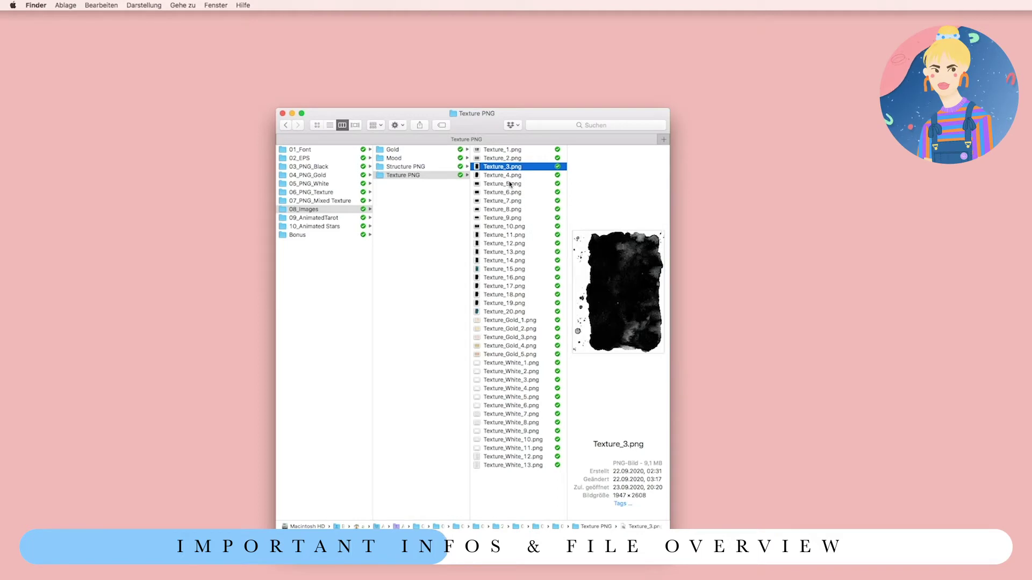
pyautogui.press('Down')
pyautogui.press('Down')
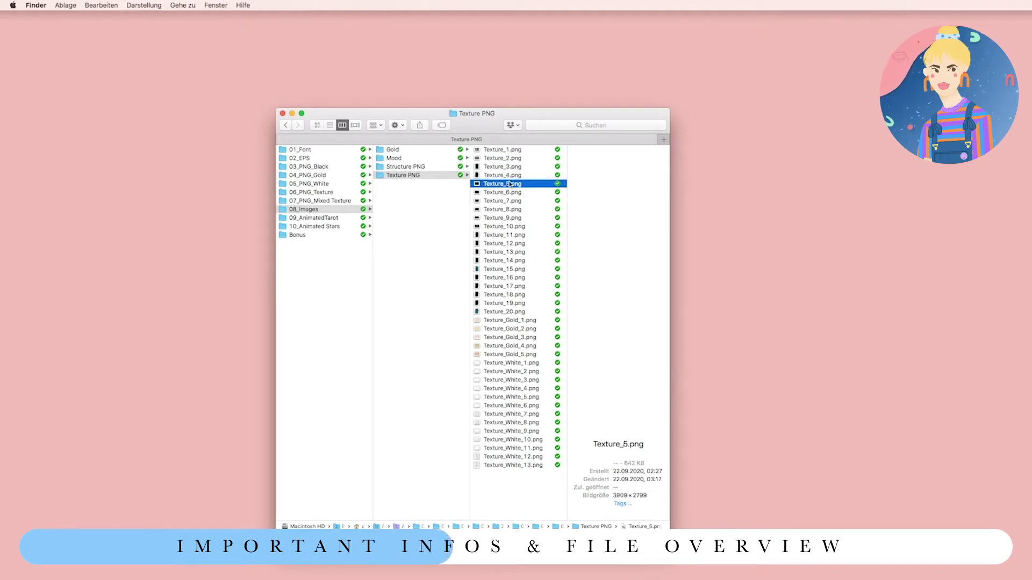
pyautogui.press('Down')
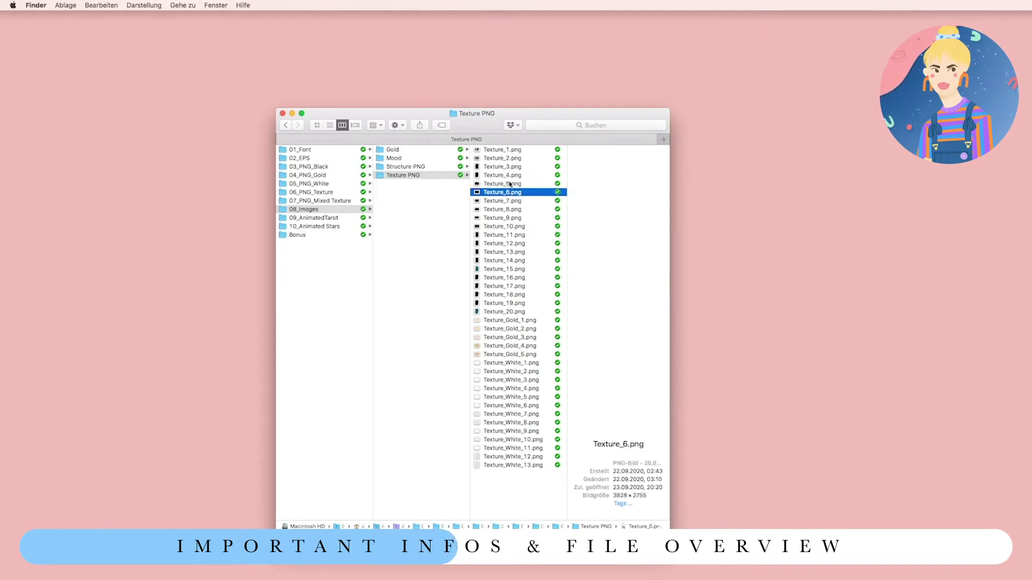
pyautogui.press('Down')
pyautogui.press('Down')
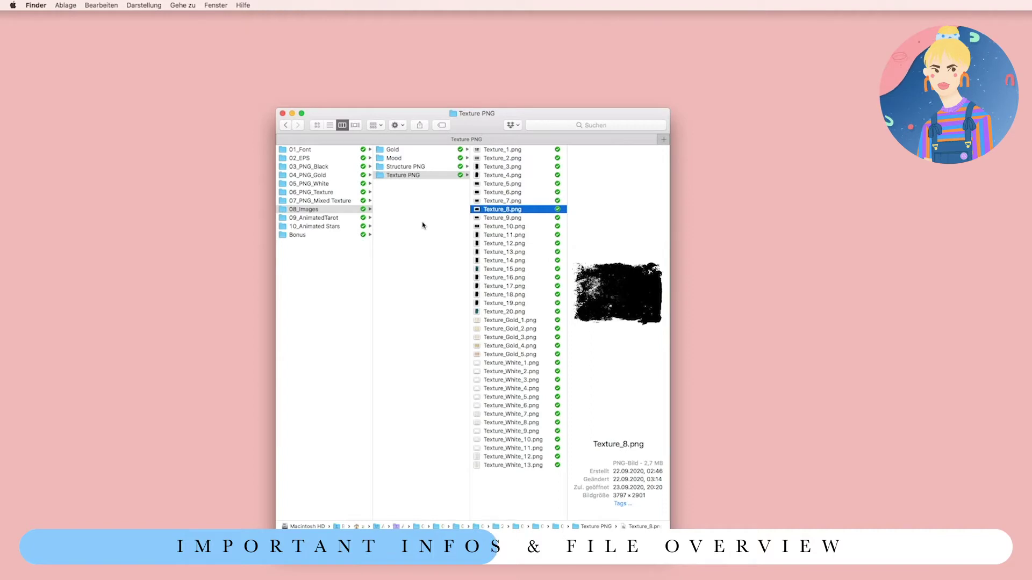
# - Open the 09_AnimatedTarot folder and view the contents of its BlackOnTransparent and GoldOnBlack subfolders
pyautogui.click(347, 219)
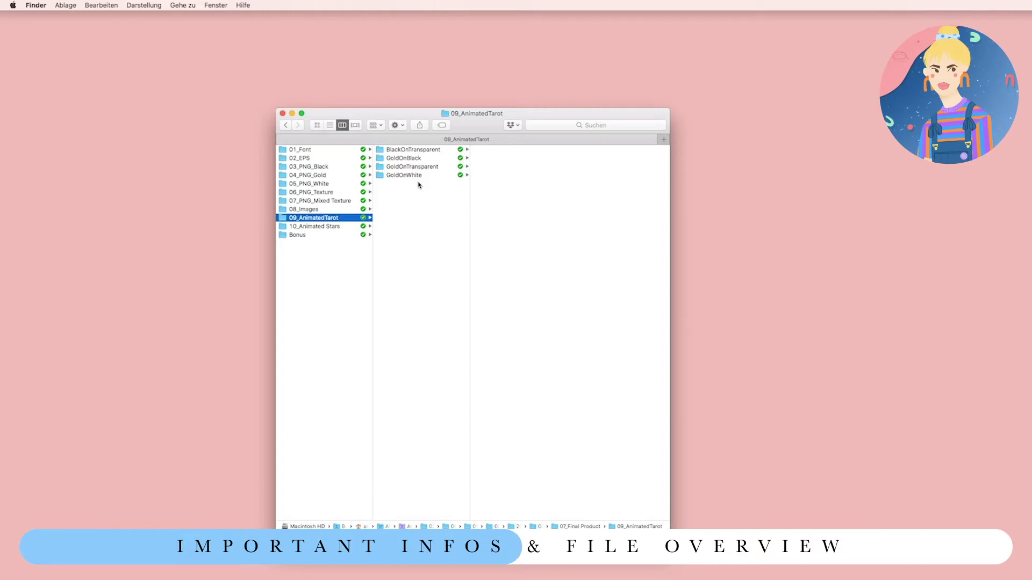
pyautogui.press('Right')
pyautogui.press('Left')
pyautogui.press('Right')
pyautogui.press('Down')
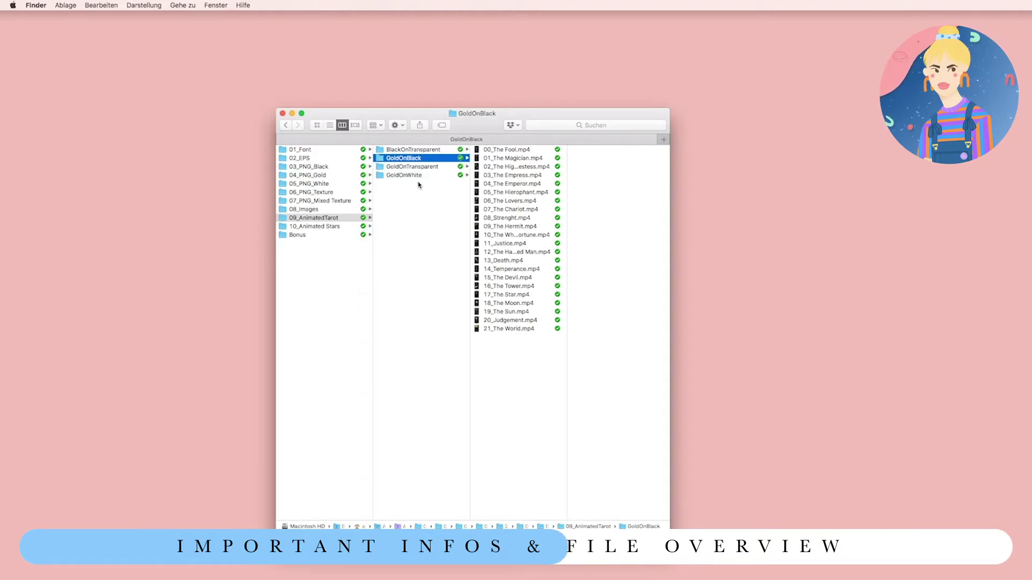
# - Play 01_The Magician.mp4 from the GoldOnWhite subfolder in a Quick Look preview
pyautogui.click(423, 178)
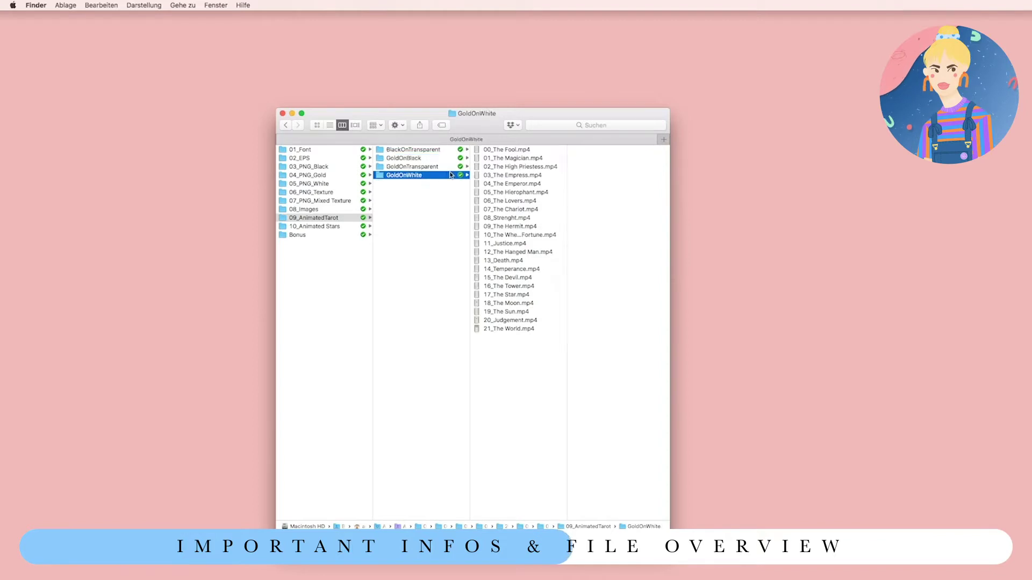
pyautogui.click(508, 159)
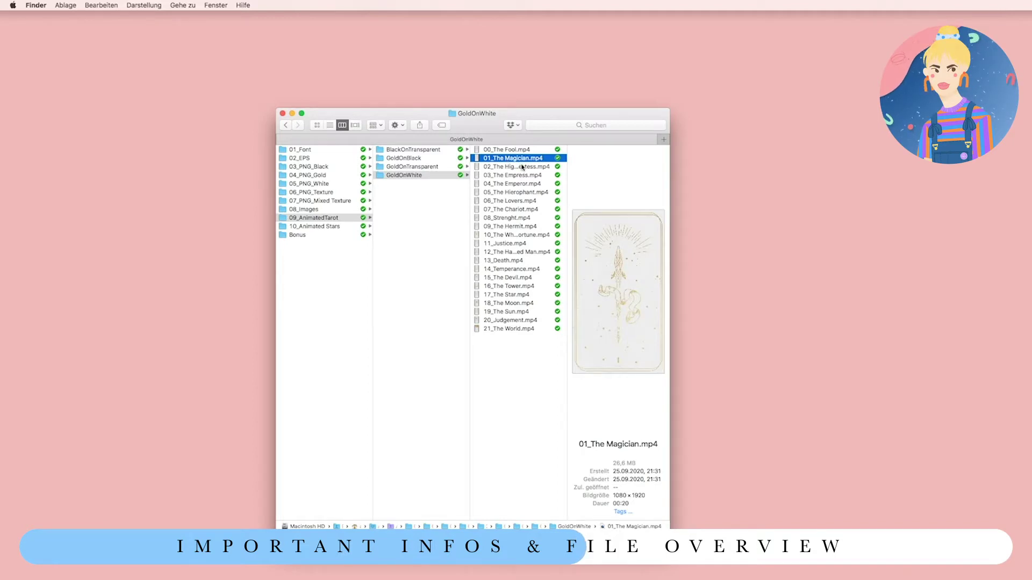
pyautogui.press('space')
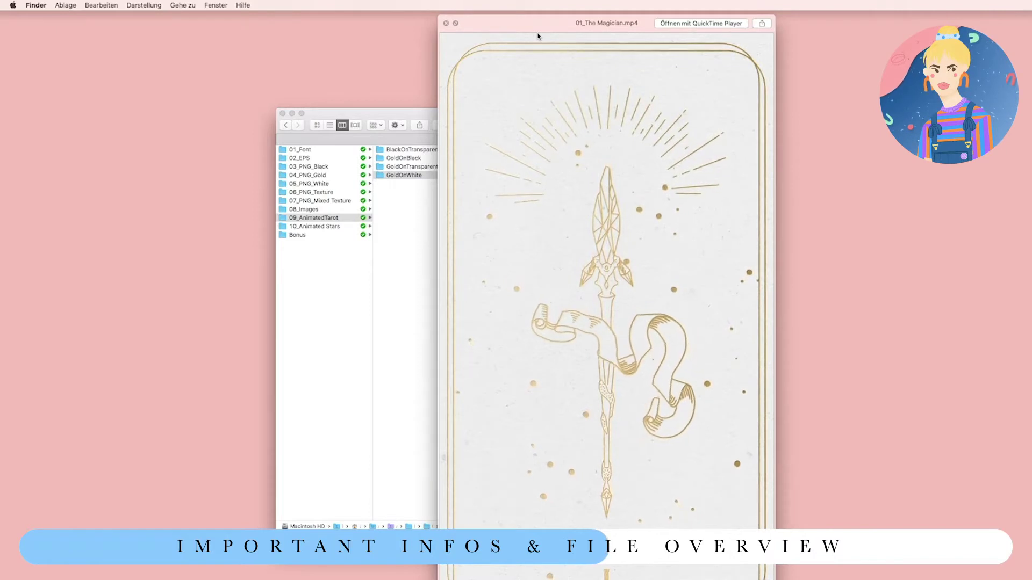
# - Close the current preview and preview 01_The Magician.mov from the BlackOnTransparent subfolder
pyautogui.press('space')
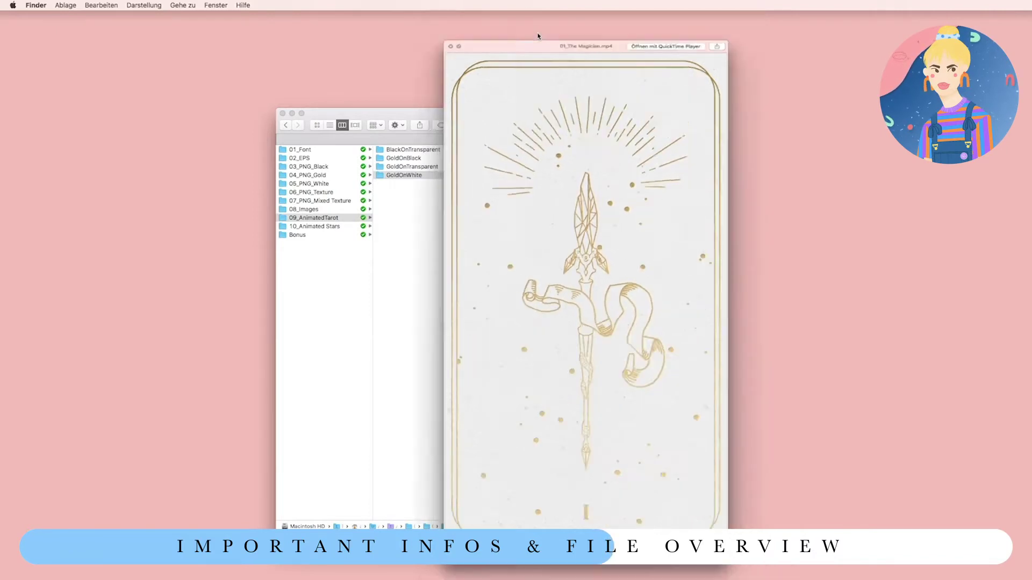
pyautogui.click(444, 153)
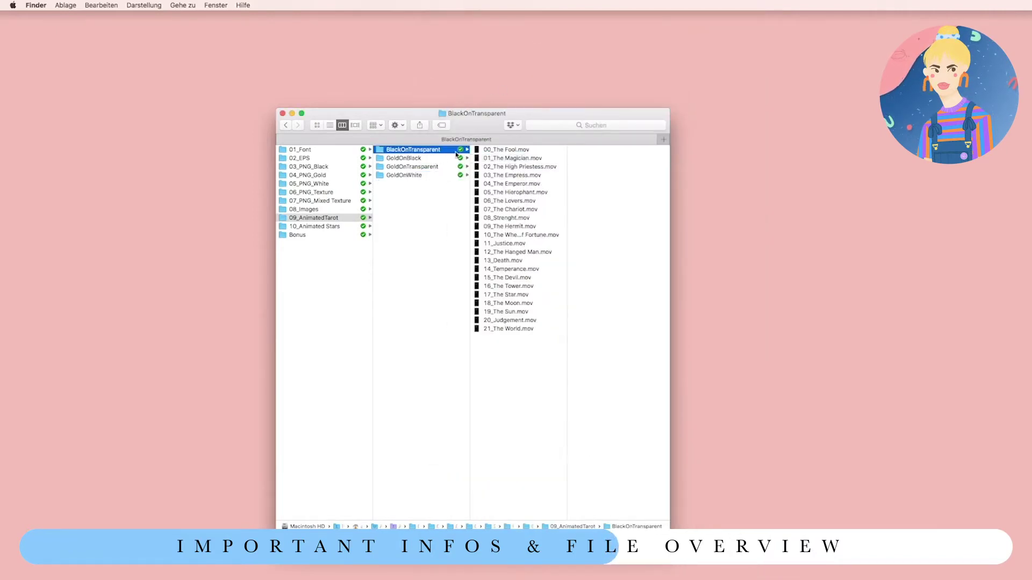
pyautogui.click(513, 158)
pyautogui.press('space')
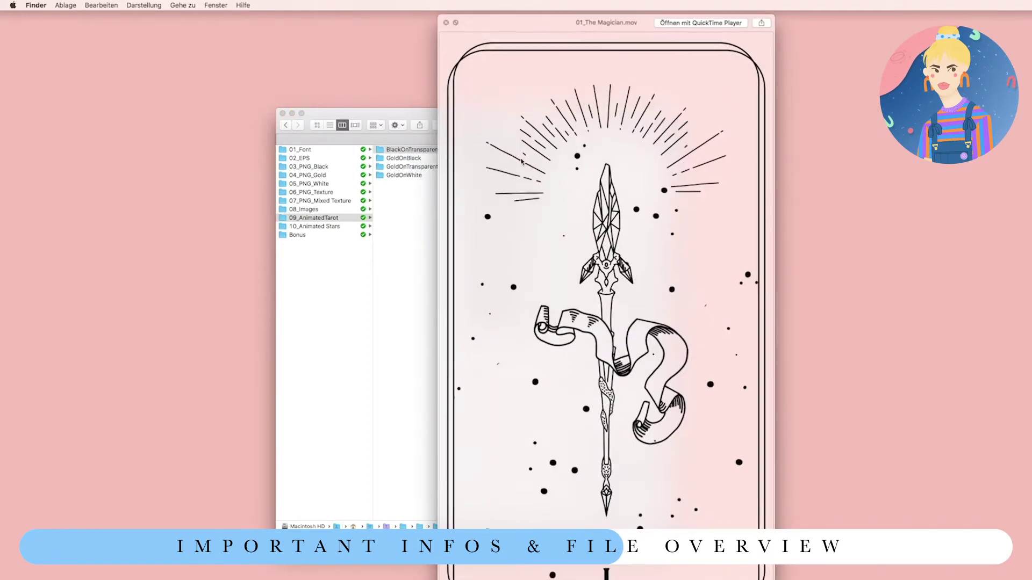
pyautogui.press('space')
# - Open the GoldOnTransparent subfolder and preview 03_The Empress.mov
pyautogui.click(412, 167)
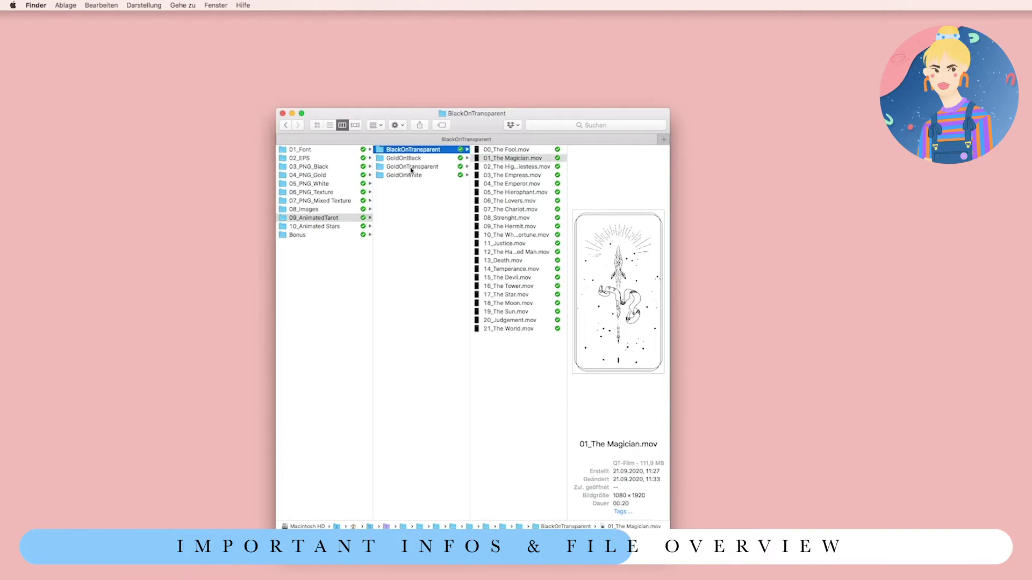
pyautogui.click(516, 175)
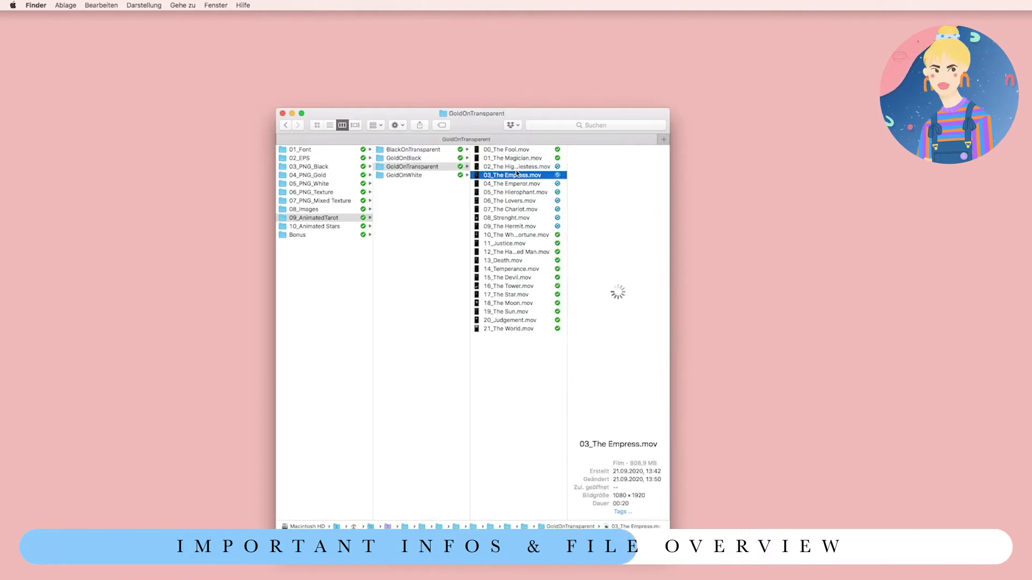
pyautogui.press('space')
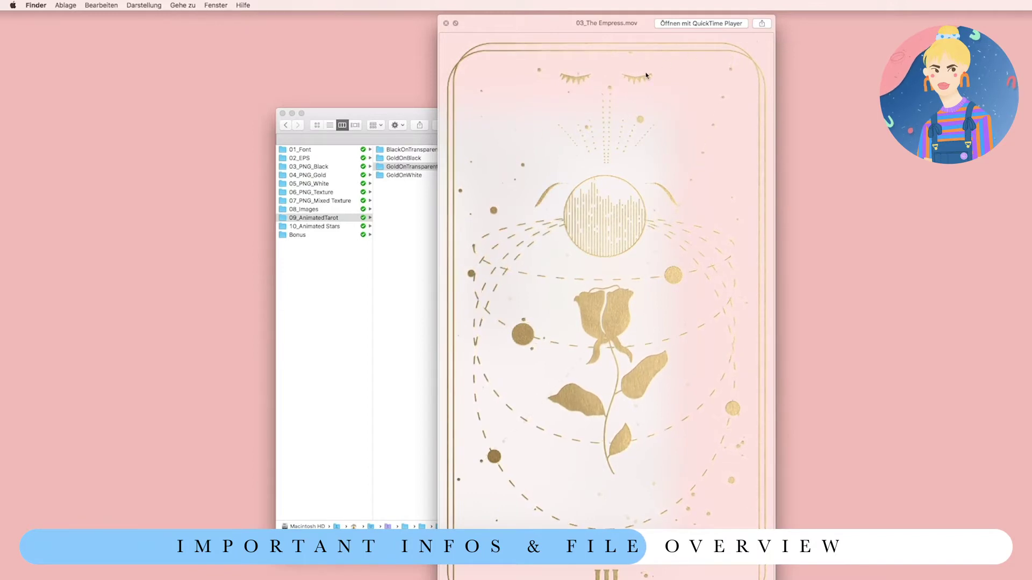
pyautogui.press('space')
# - View the thumbnail of 09_The Hermit.mov, and play 07_The Chariot.mov in a Quick Look preview
pyautogui.click(505, 227)
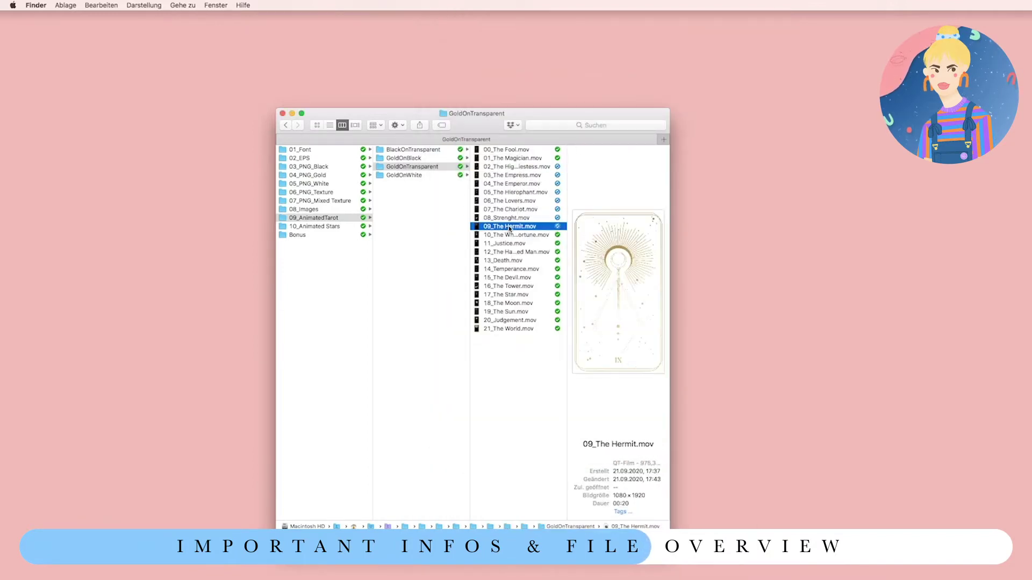
pyautogui.click(515, 209)
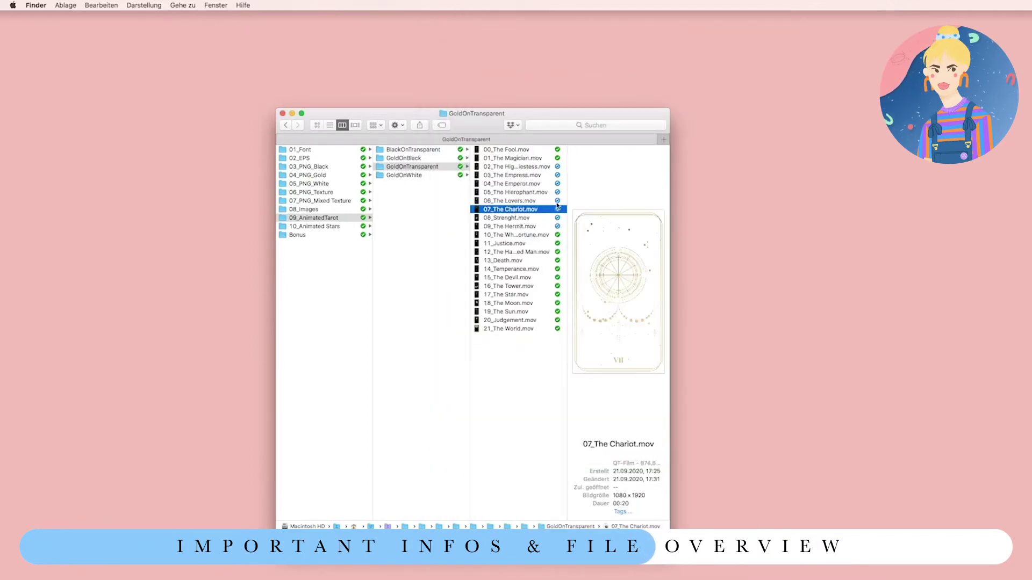
pyautogui.press('space')
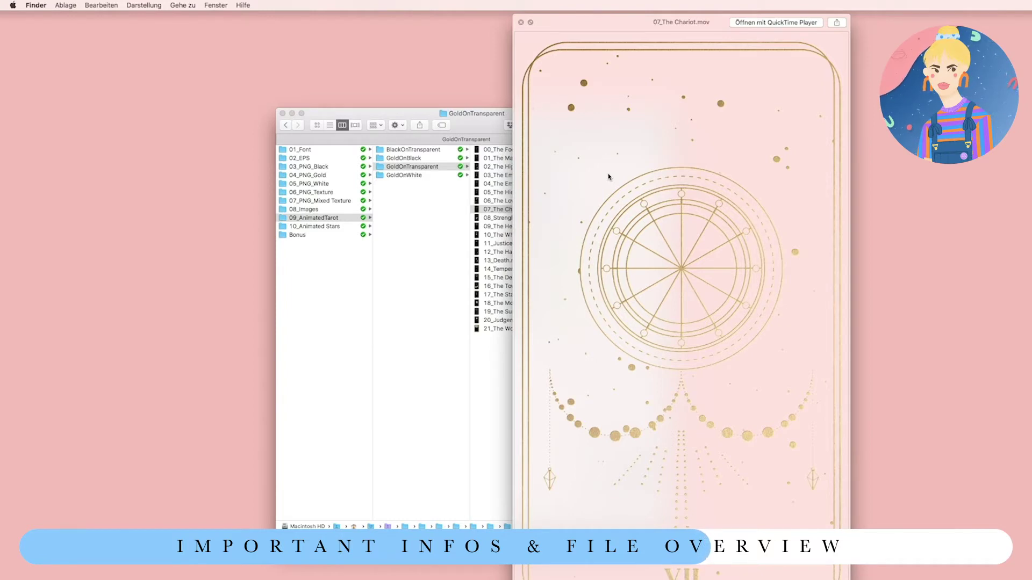
pyautogui.click(521, 22)
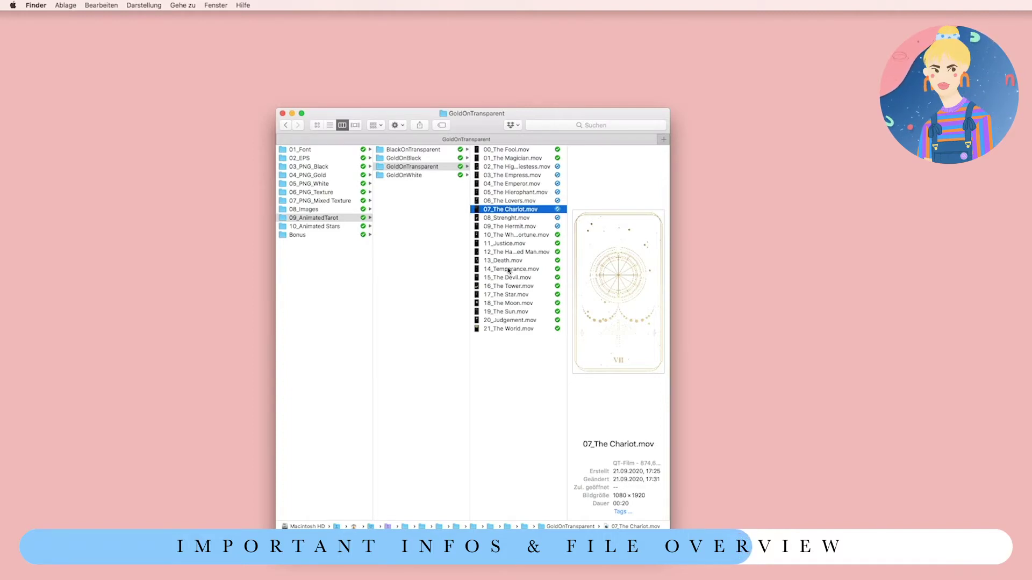
# - Open the Gold subfolder of 10_Animated Stars and preview Background 02 HD 4.mov and Background 03 HD 3.mov
pyautogui.press('Left')
pyautogui.press('Left')
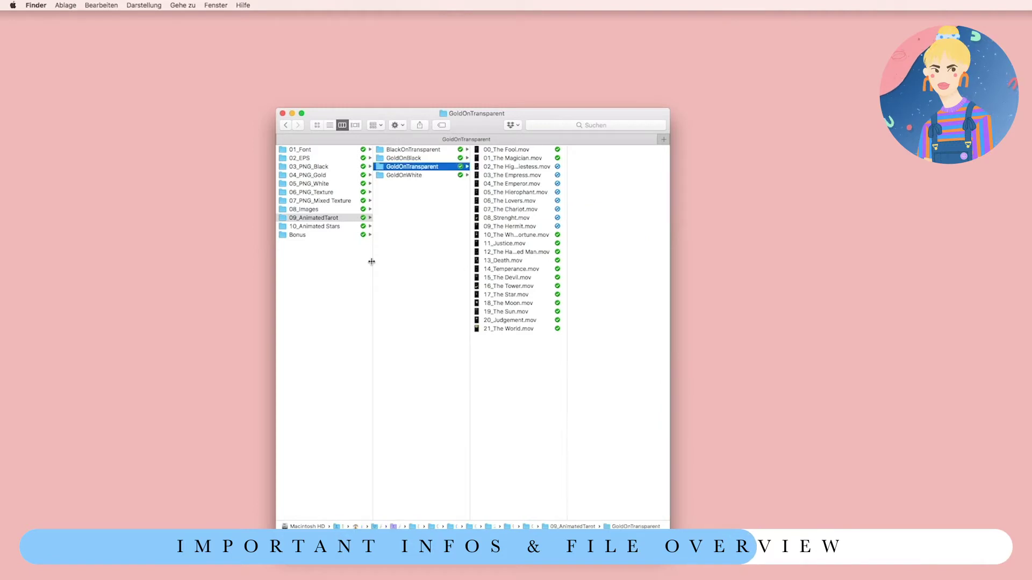
pyautogui.press('Down')
pyautogui.press('Right')
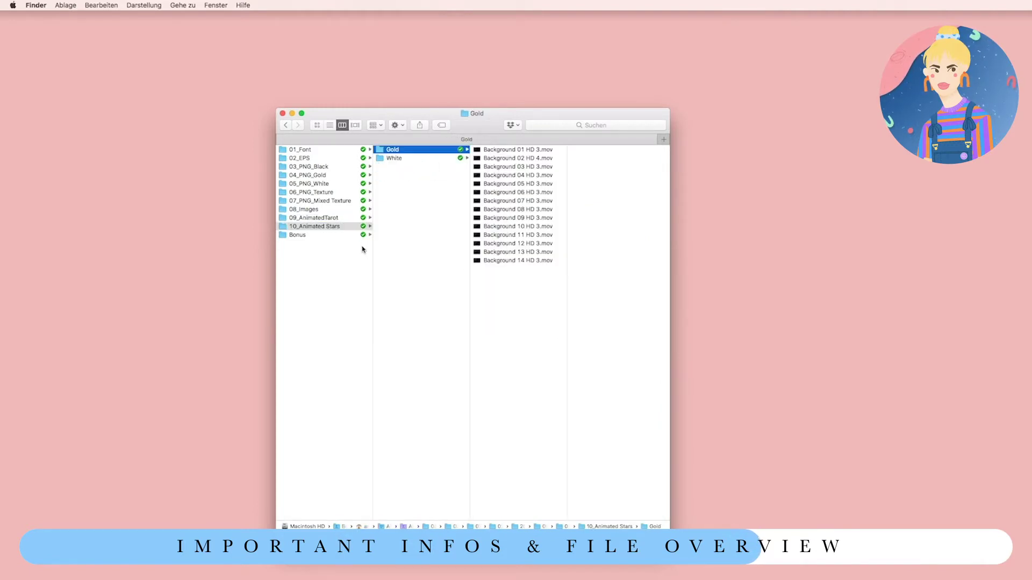
pyautogui.press('Right')
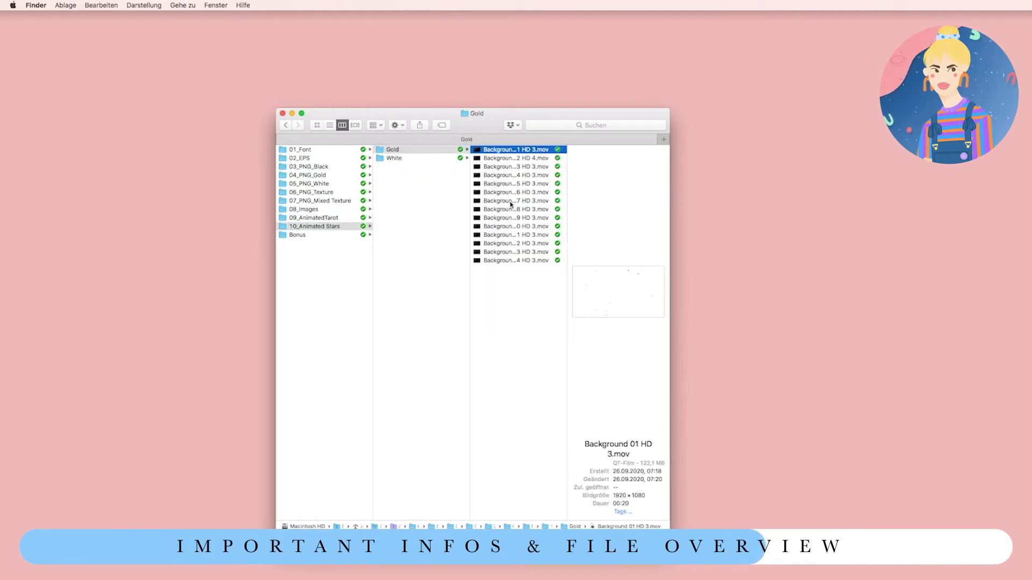
pyautogui.press('Down')
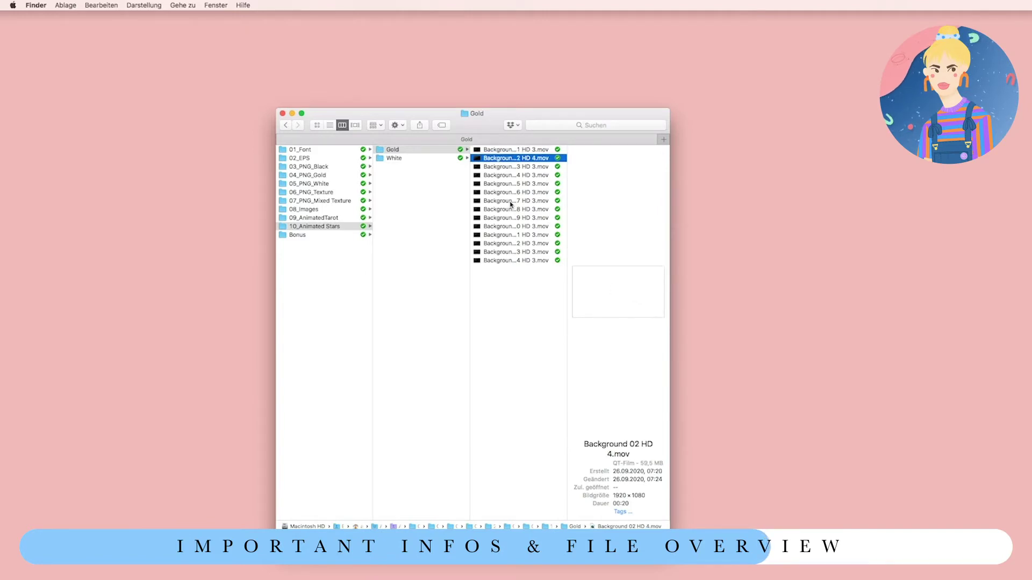
pyautogui.press('space')
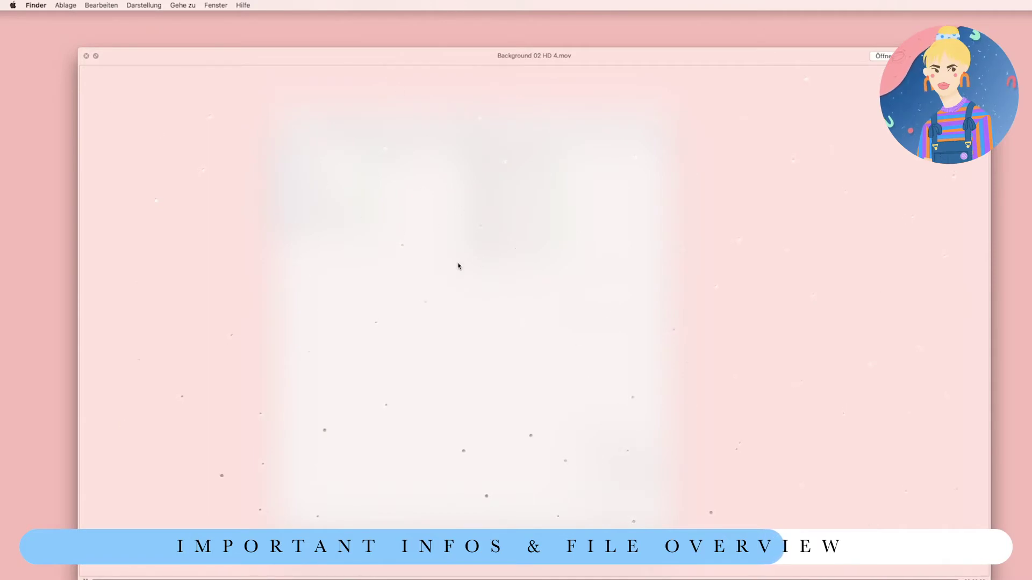
pyautogui.press('Right')
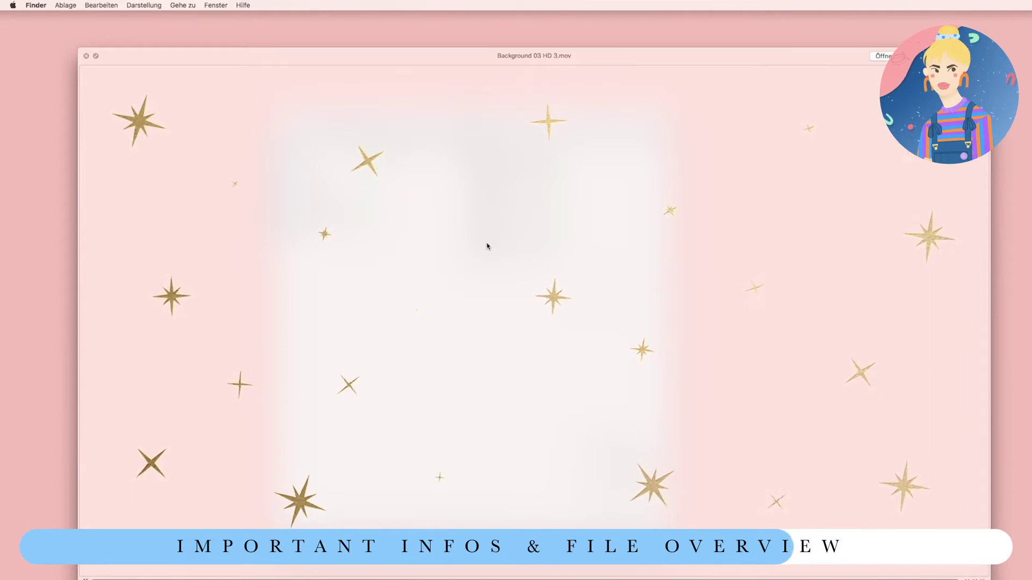
pyautogui.press('space')
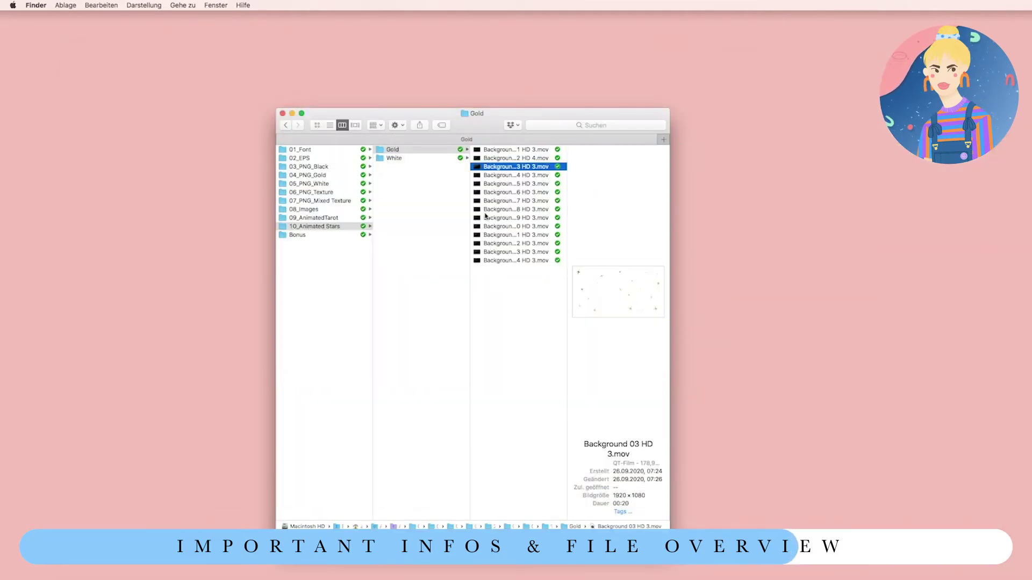
# - Open the White subfolder of 10_Animated Stars and preview Background 02 HD.mov
pyautogui.press('Left')
pyautogui.press('Down')
pyautogui.press('Right')
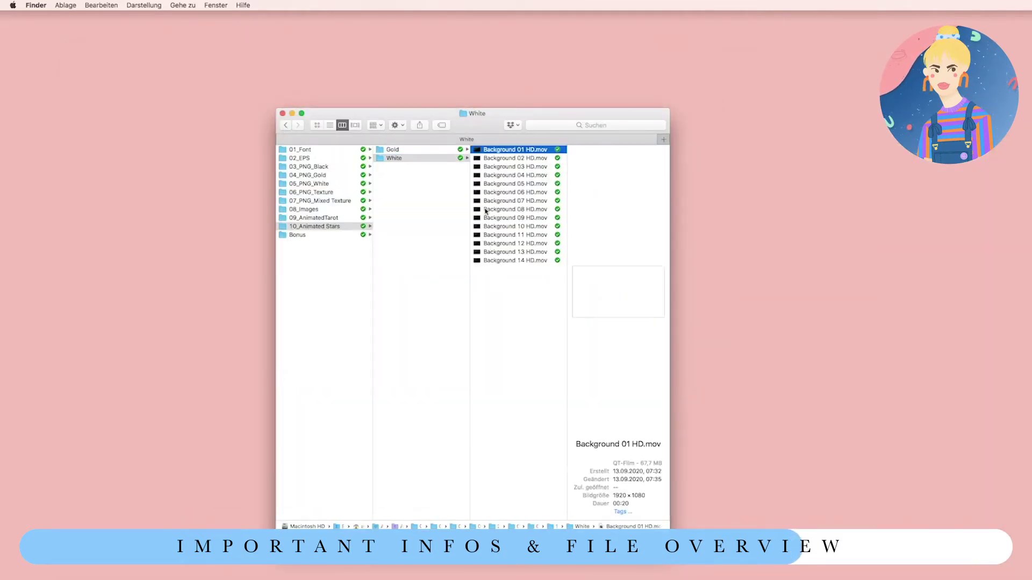
pyautogui.press('Down')
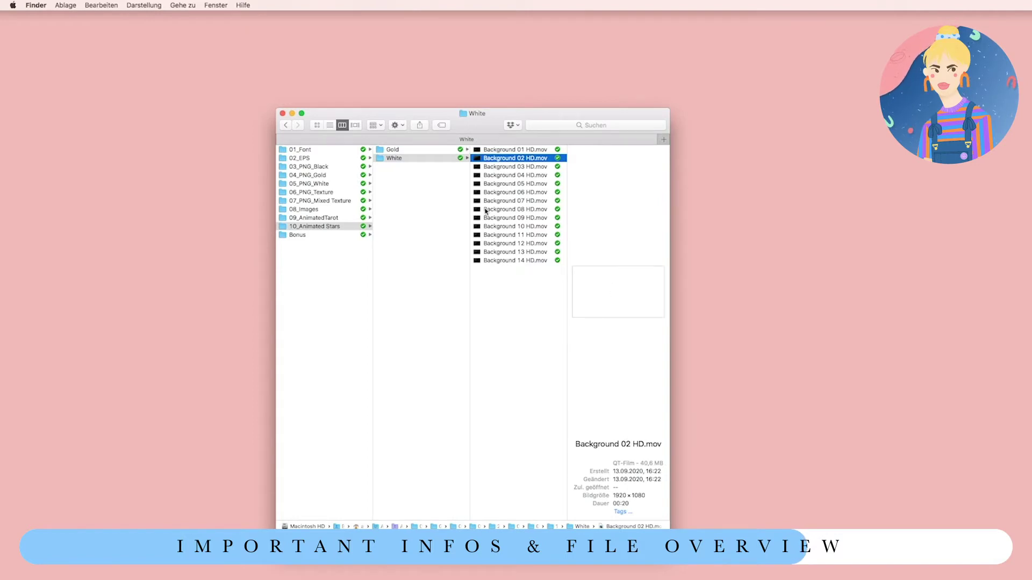
pyautogui.press('space')
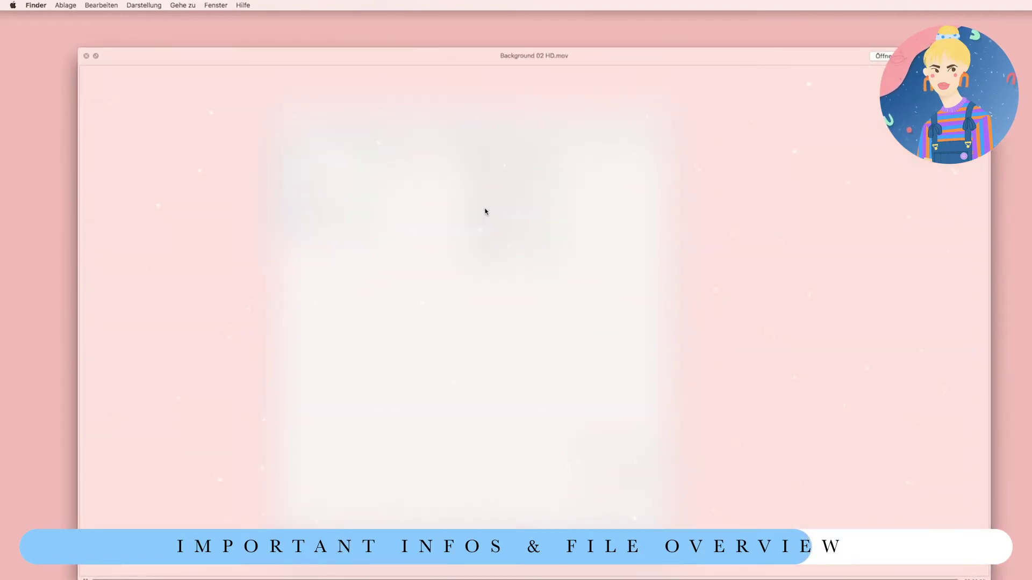
pyautogui.press('space')
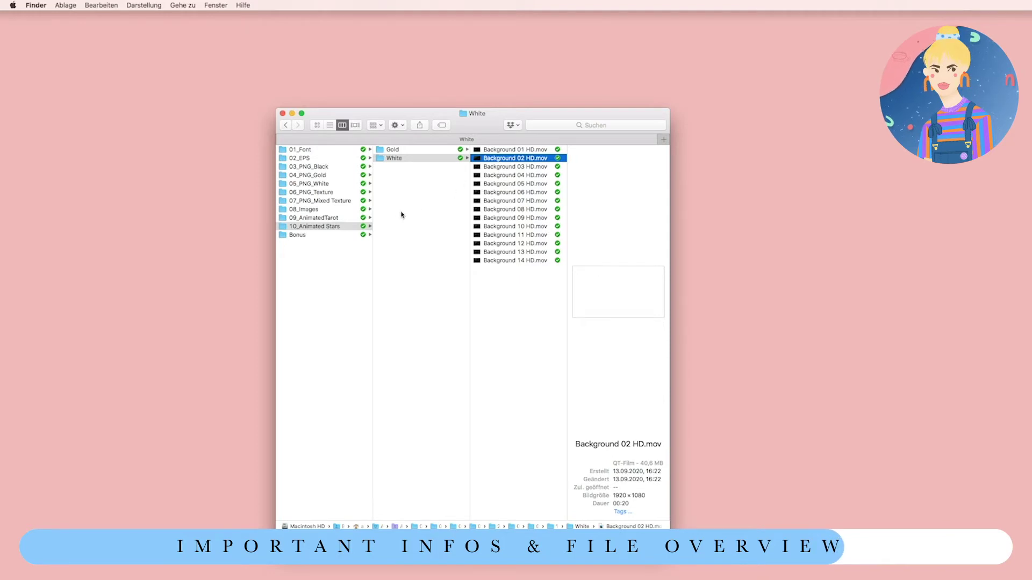
# - Open the Bonus folder and view the thumbnails of LifeChartCircle.png and LifeChartCircleBlack.png
pyautogui.click(347, 235)
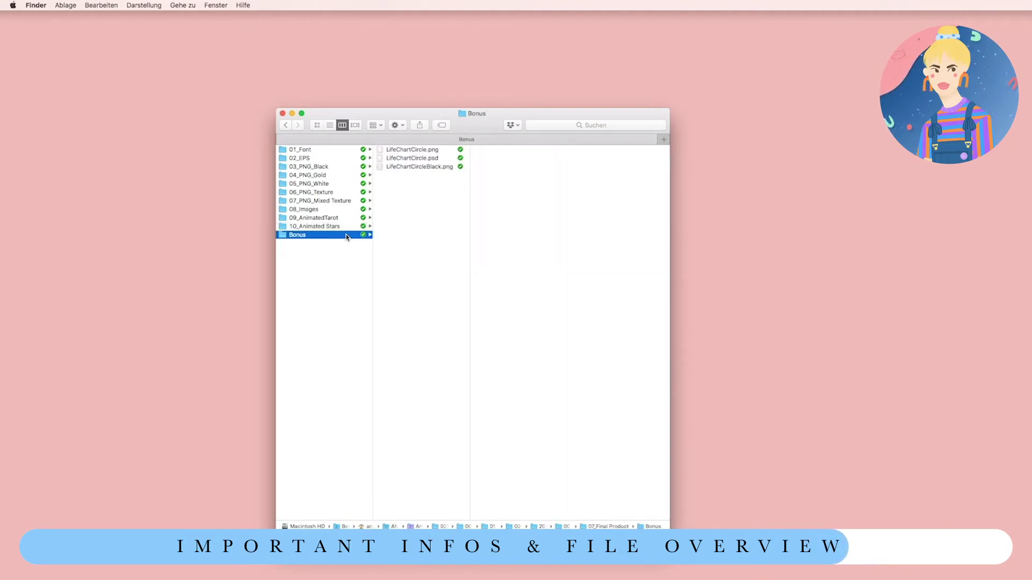
pyautogui.press('Right')
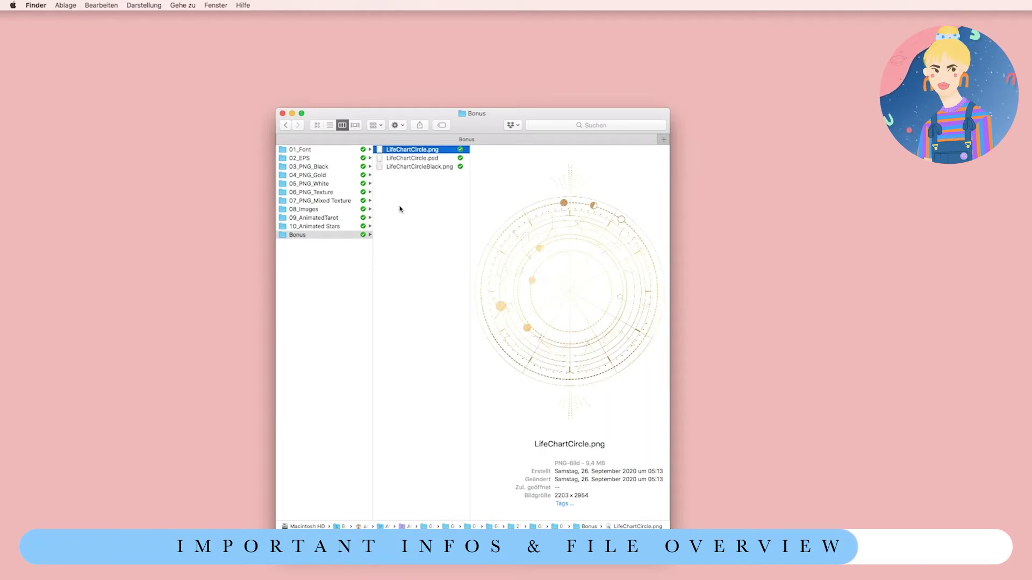
pyautogui.click(441, 170)
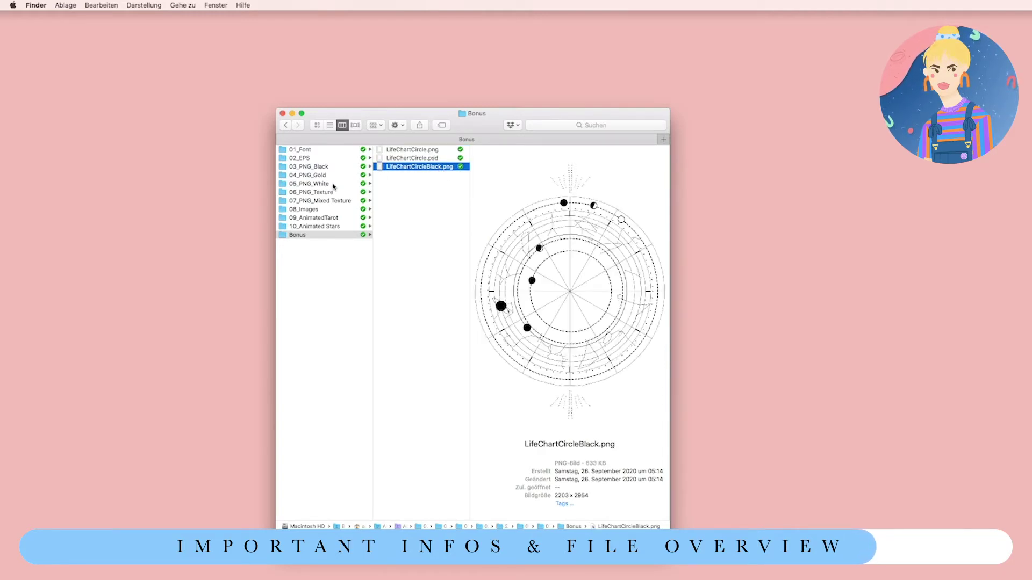
# - Revisit the contents of the 01_Font, 04_PNG_Gold, 02_EPS and 03_PNG_Black folders
pyautogui.click(319, 152)
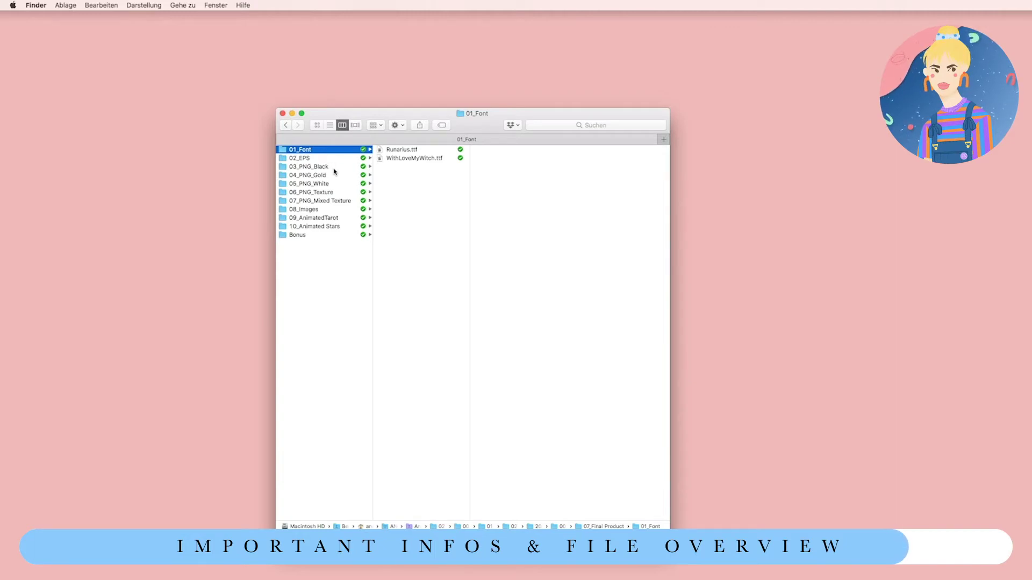
pyautogui.click(327, 176)
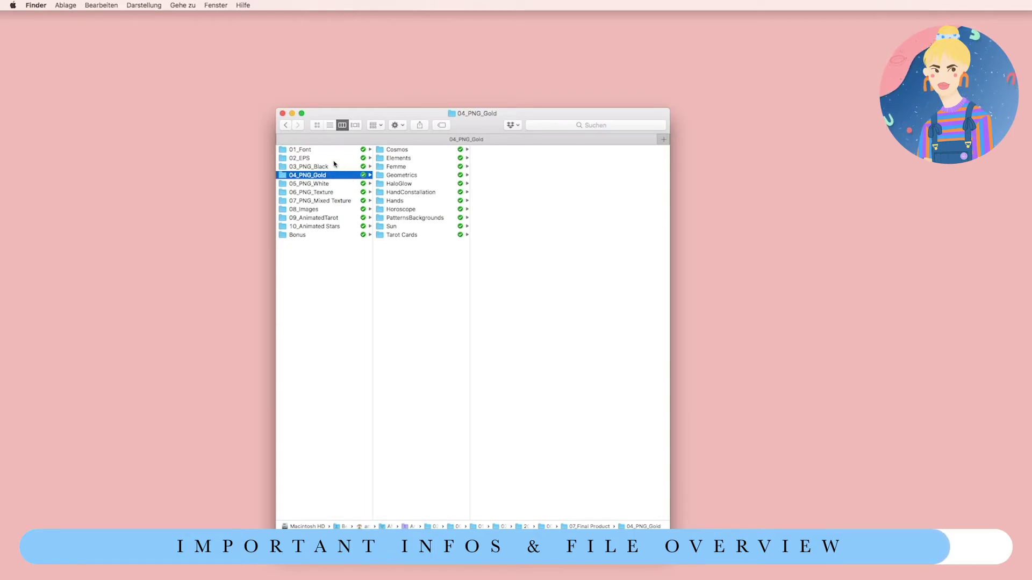
pyautogui.click(333, 160)
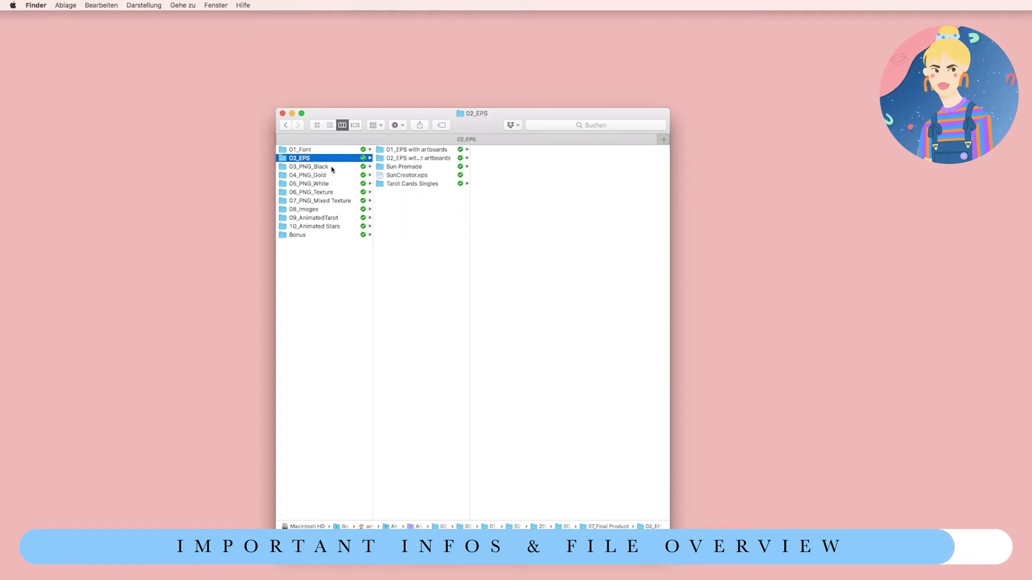
pyautogui.click(332, 168)
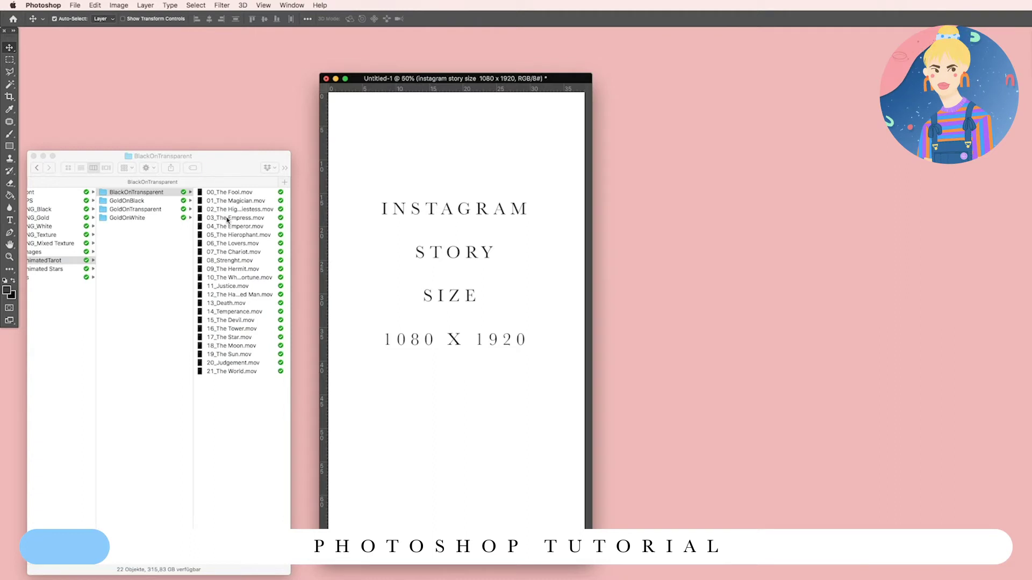
# - In Photoshop, delete the Instagram story size text layer and place 18_The Moon.mov from BlackOnTransparent on the canvas at full size
pyautogui.press('F7')
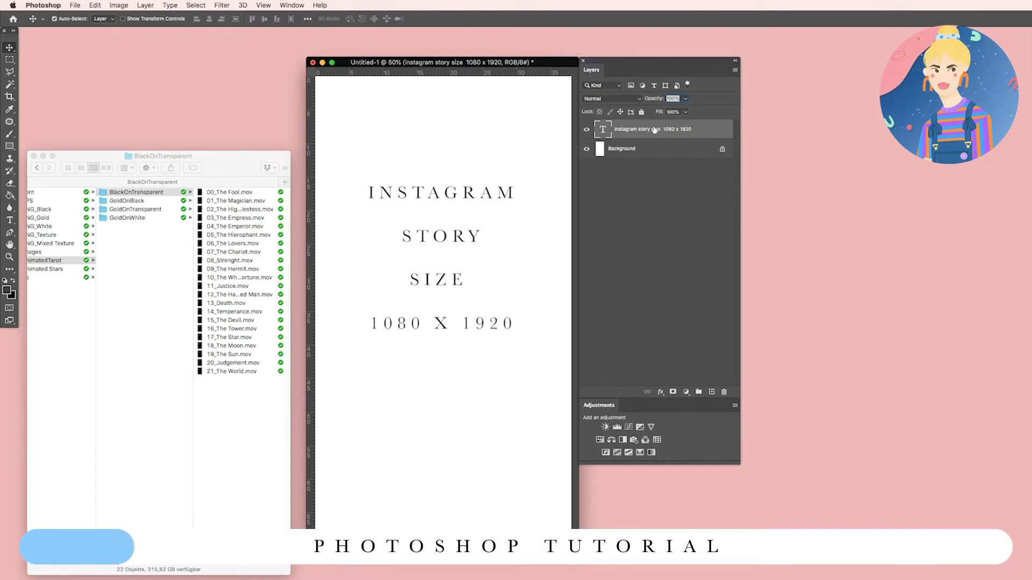
pyautogui.press('Delete')
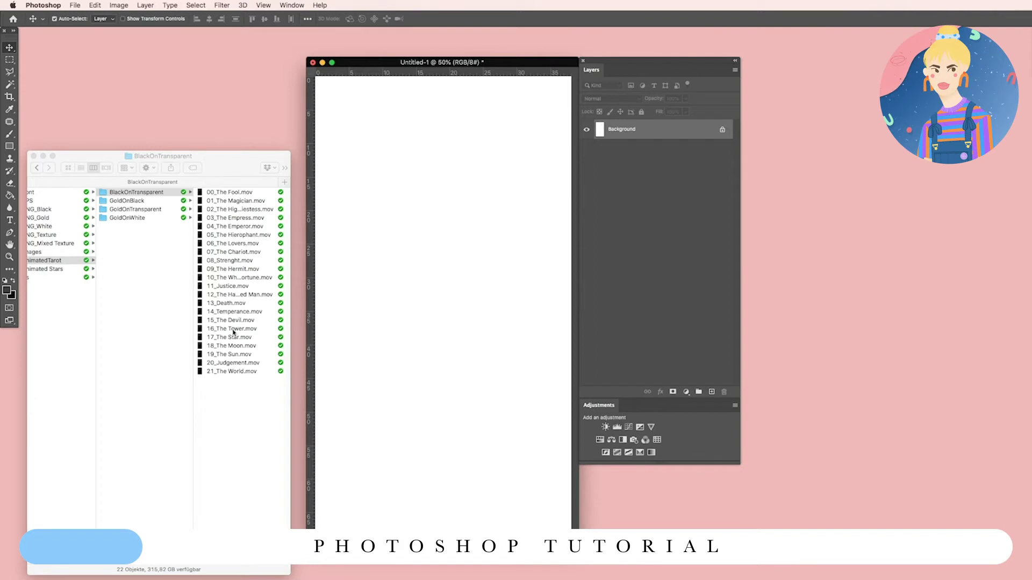
pyautogui.moveTo(225, 347); pyautogui.dragTo(430, 237)
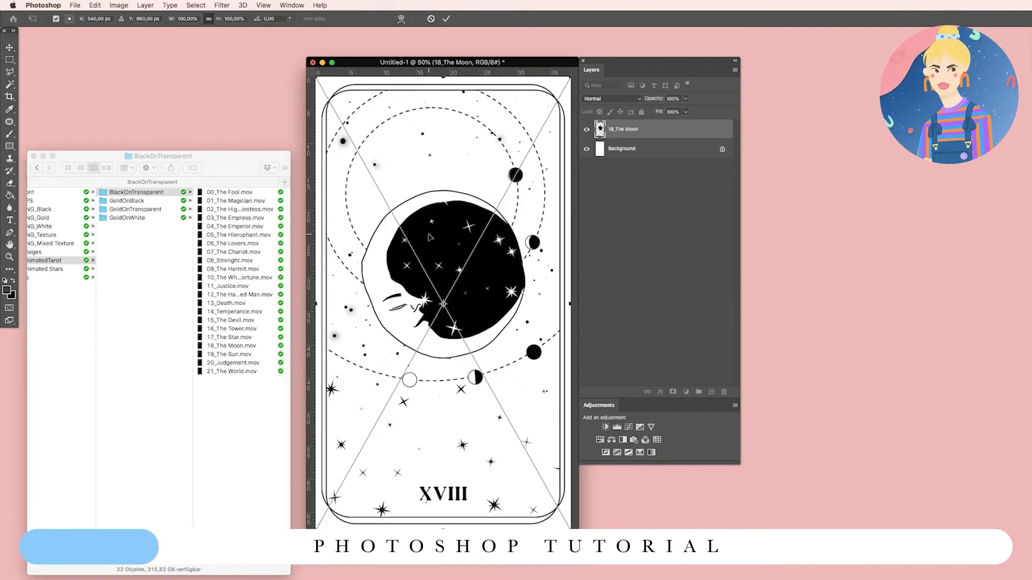
pyautogui.press('Return')
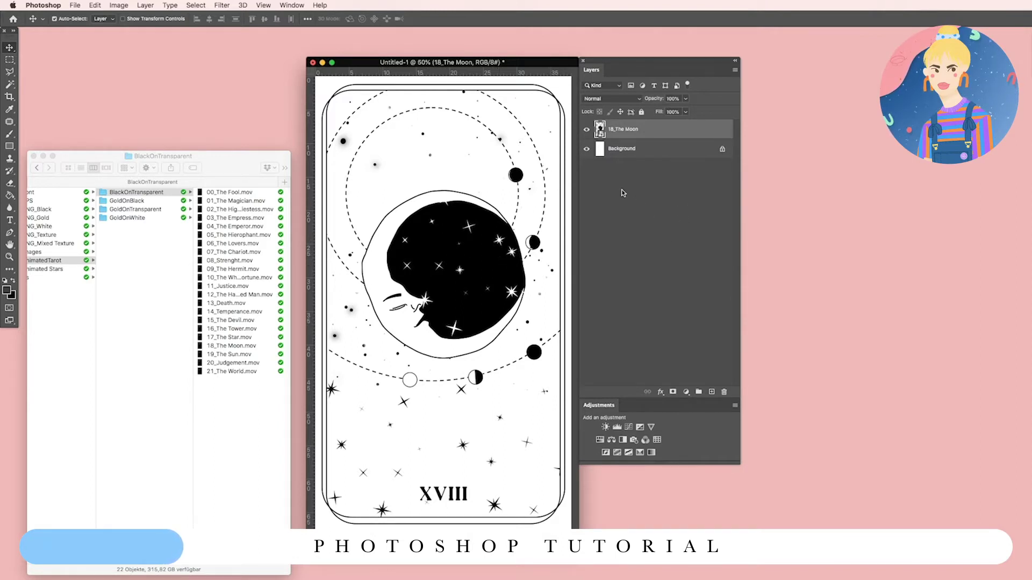
# - Add a light pink Solid Color fill layer between the Background and the 18_The Moon layer
pyautogui.click(669, 151)
pyautogui.click(686, 394)
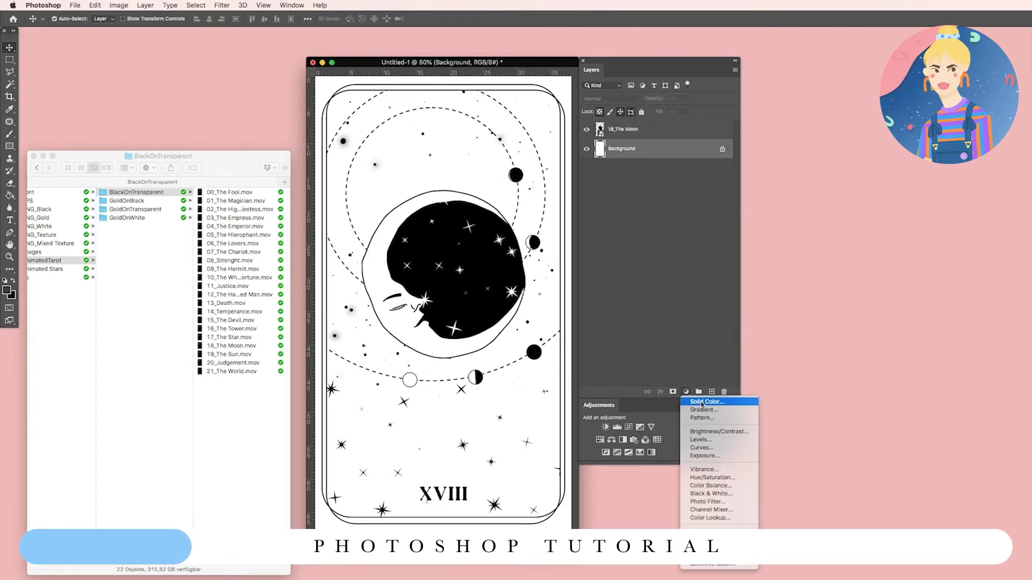
pyautogui.click(704, 401)
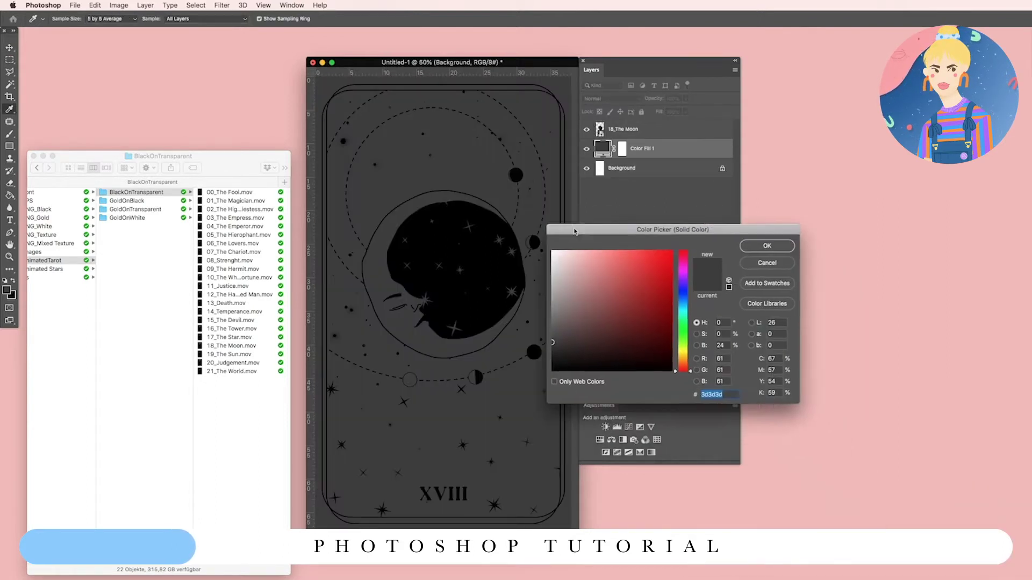
pyautogui.moveTo(637, 346)
pyautogui.mouseDown()
pyautogui.moveTo(639, 242)
pyautogui.moveTo(642, 358)
pyautogui.moveTo(639, 237)
pyautogui.moveTo(535, 224)
pyautogui.mouseUp()
pyautogui.click(721, 230)
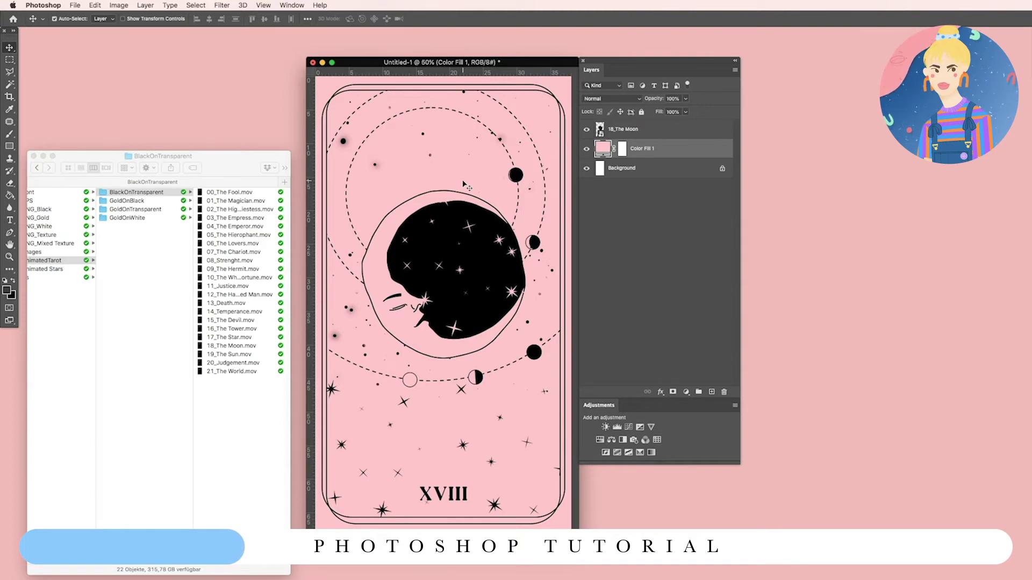
# - Merge the light pink Color Fill 1 layer with the Background layer
pyautogui.keyDown('shift'); pyautogui.click(643, 175); pyautogui.keyUp('shift')
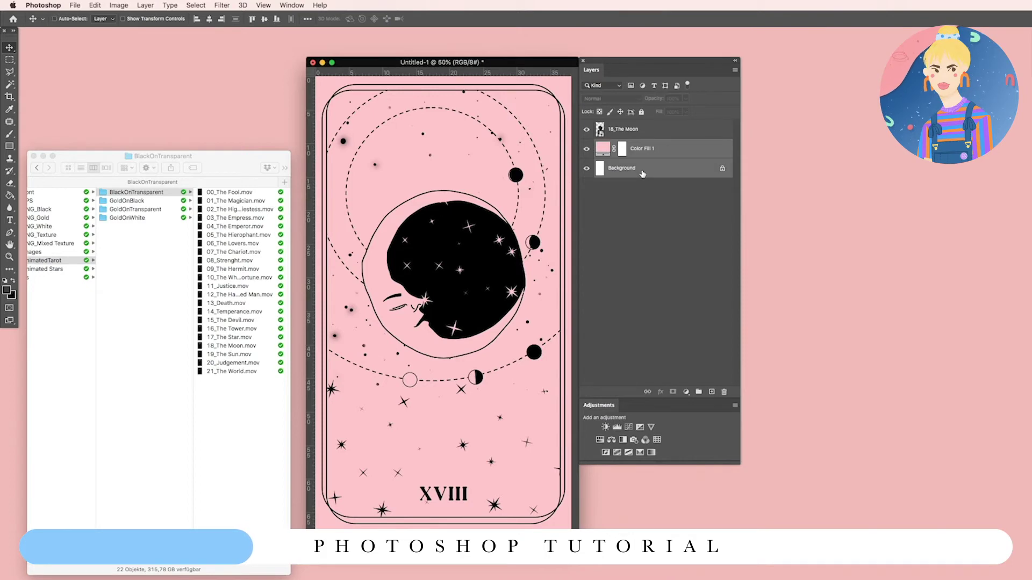
pyautogui.hotkey('ctrl', 'e')
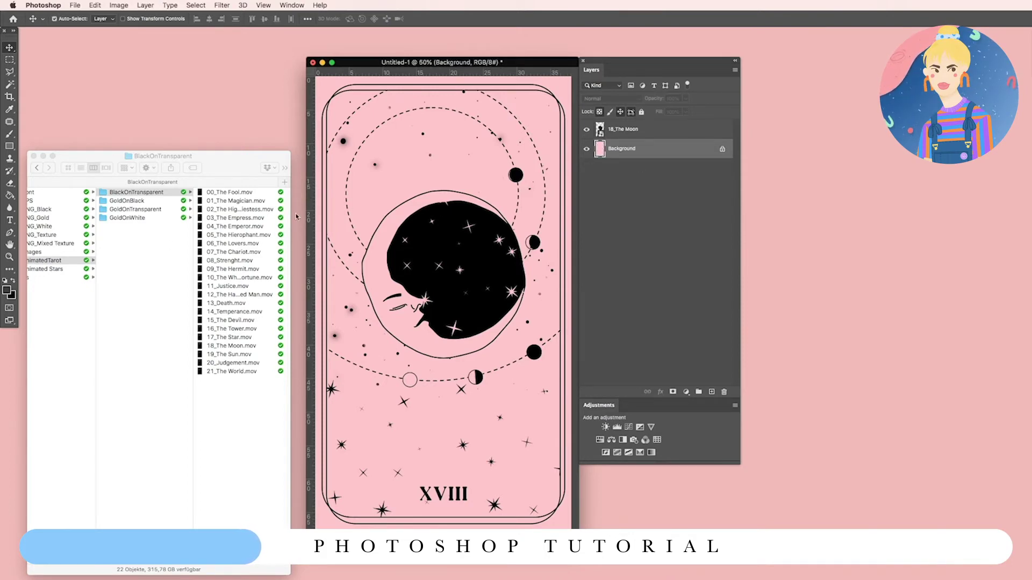
# - Apply a white Color Overlay effect to the 18_The Moon layer
pyautogui.click(624, 133)
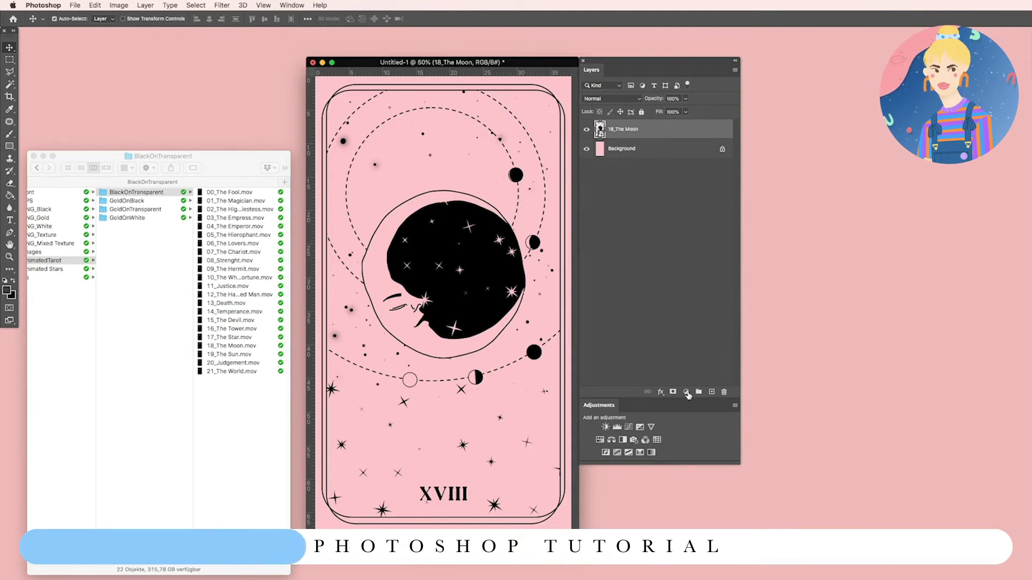
pyautogui.click(660, 393)
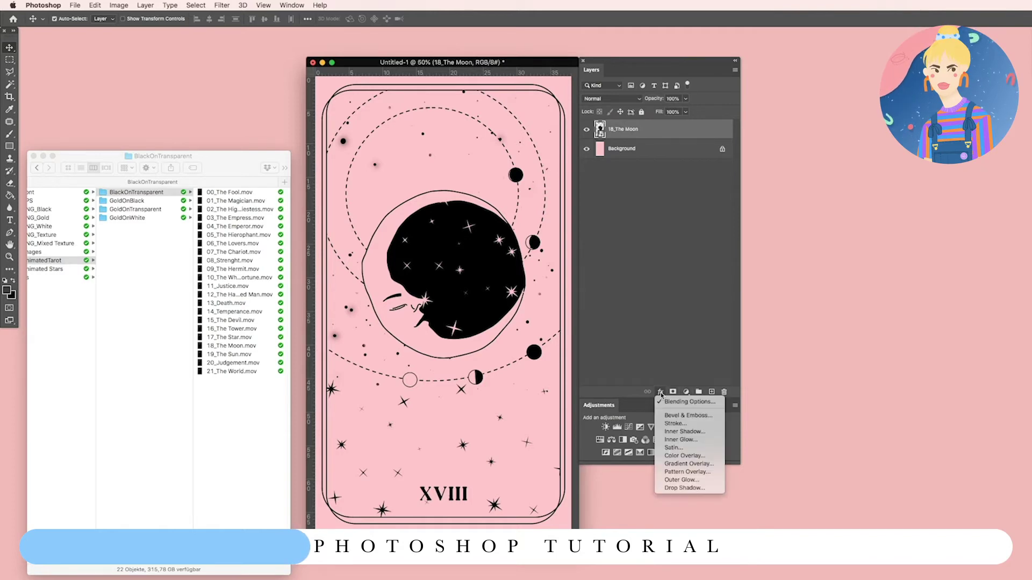
pyautogui.click(684, 456)
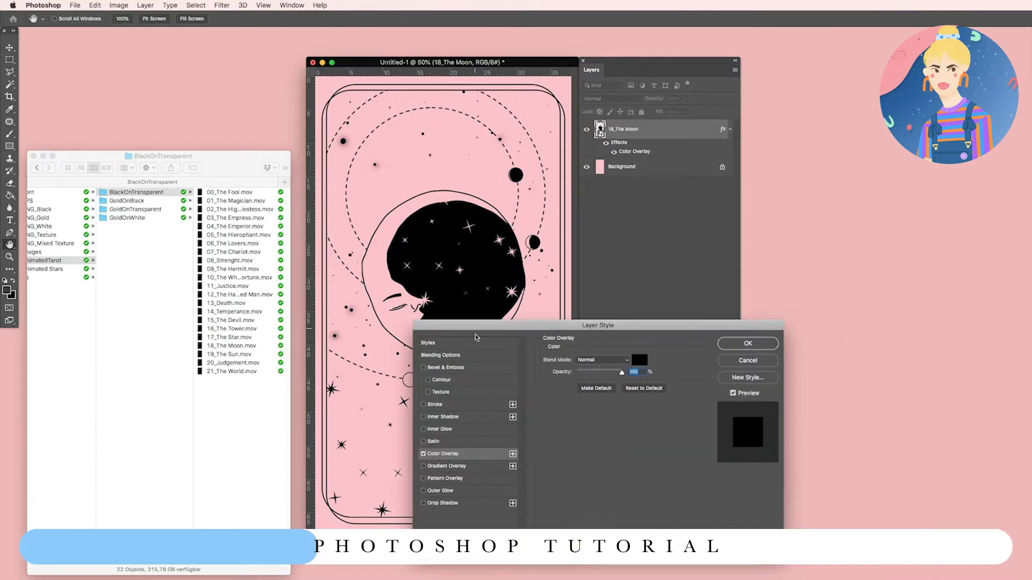
pyautogui.click(643, 360)
pyautogui.moveTo(623, 320); pyautogui.dragTo(507, 235)
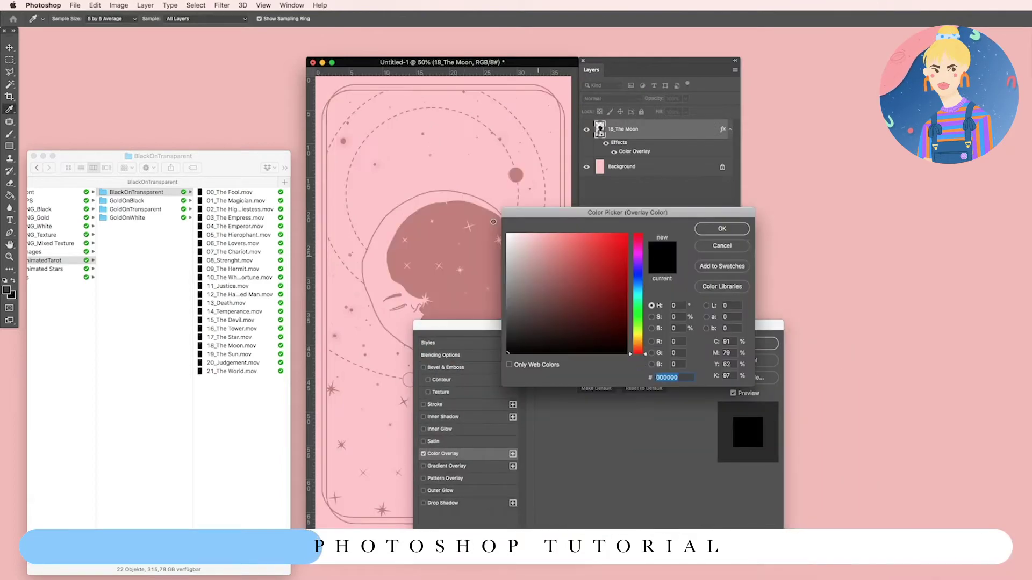
pyautogui.click(718, 230)
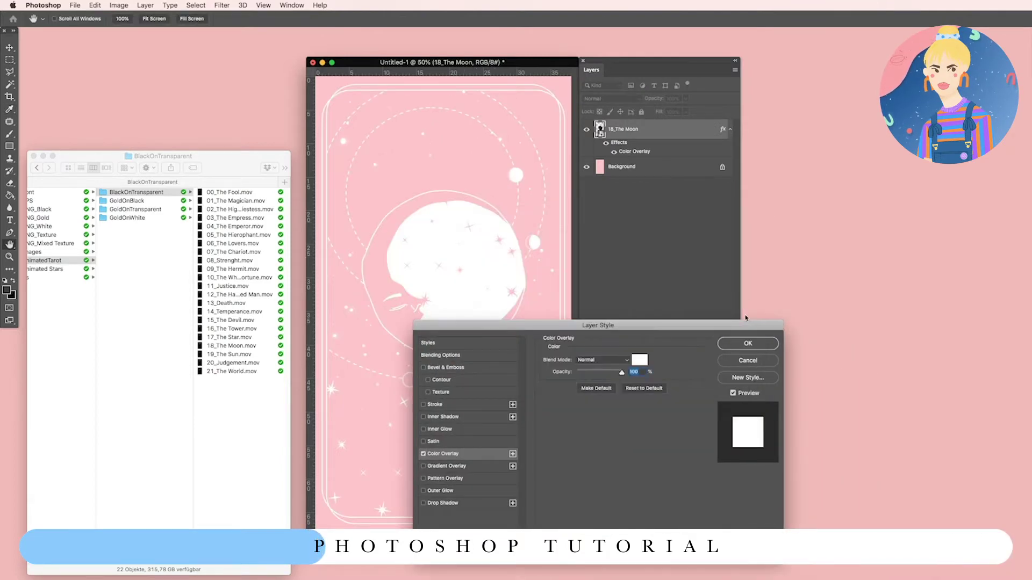
pyautogui.click(747, 343)
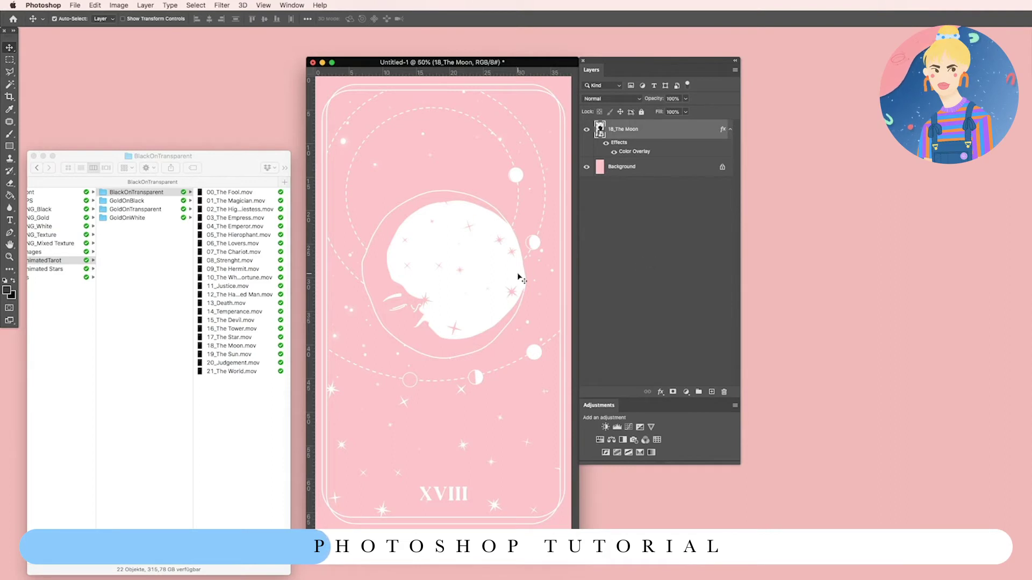
# - Delete the layer effects from the 18_The Moon layer
pyautogui.click(616, 144)
pyautogui.moveTo(617, 144); pyautogui.dragTo(723, 392)
# - Place GoldTexture_05.jpg from the Gold folder inside 08_Images into the document above the 18_The Moon layer
pyautogui.hscroll(-3, 215, 257)
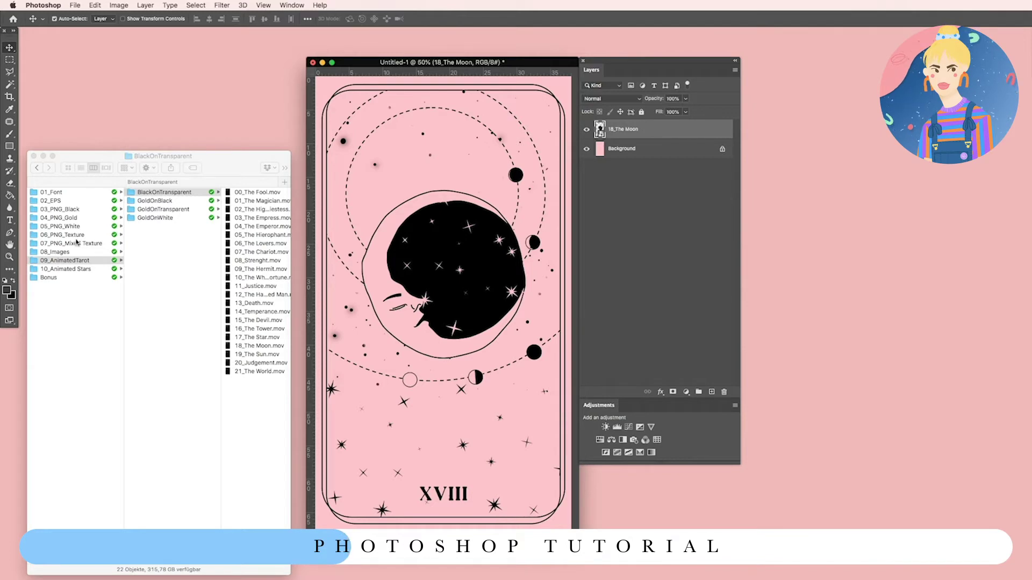
pyautogui.click(78, 261)
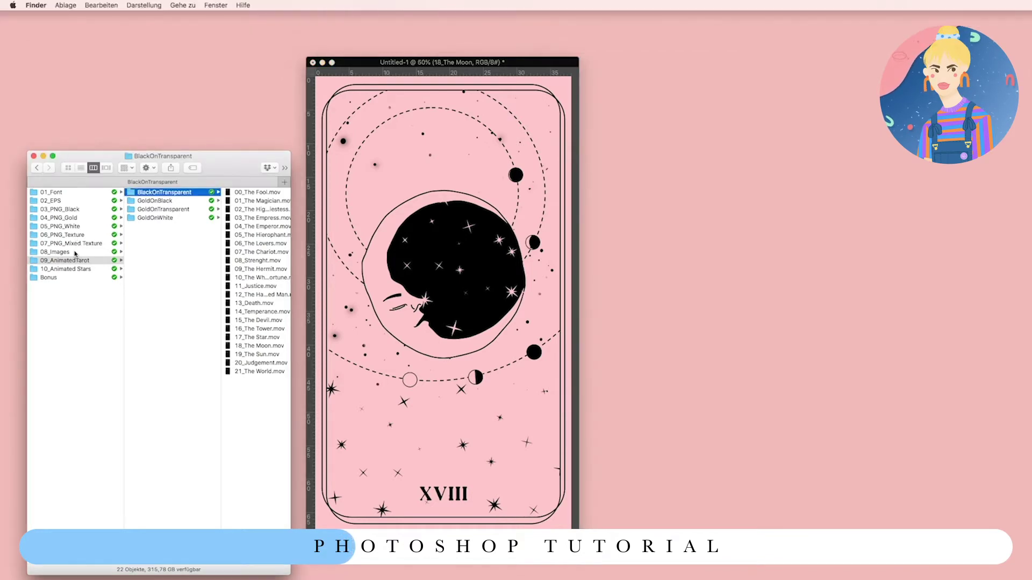
pyautogui.click(76, 252)
pyautogui.click(167, 219)
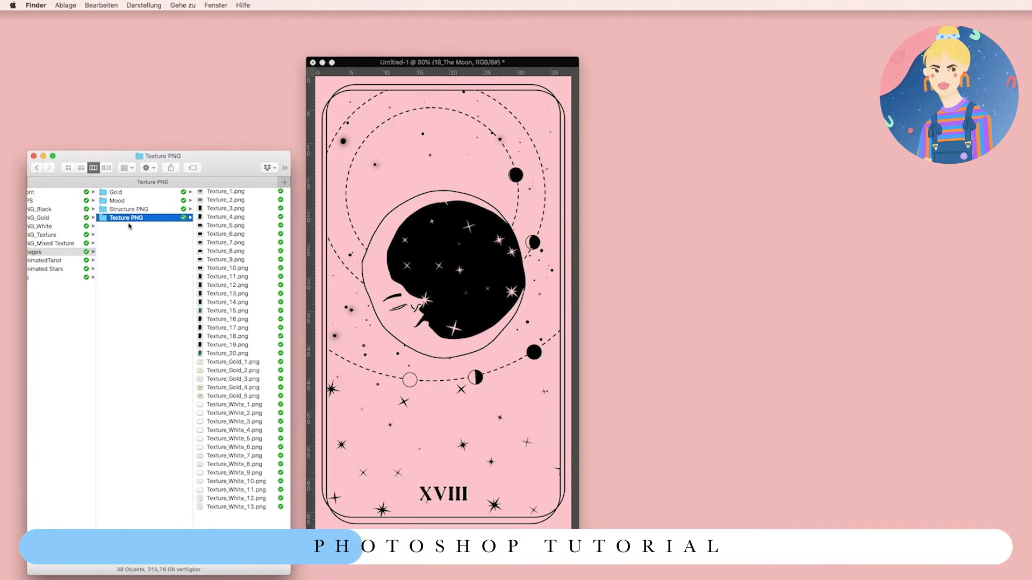
pyautogui.click(127, 193)
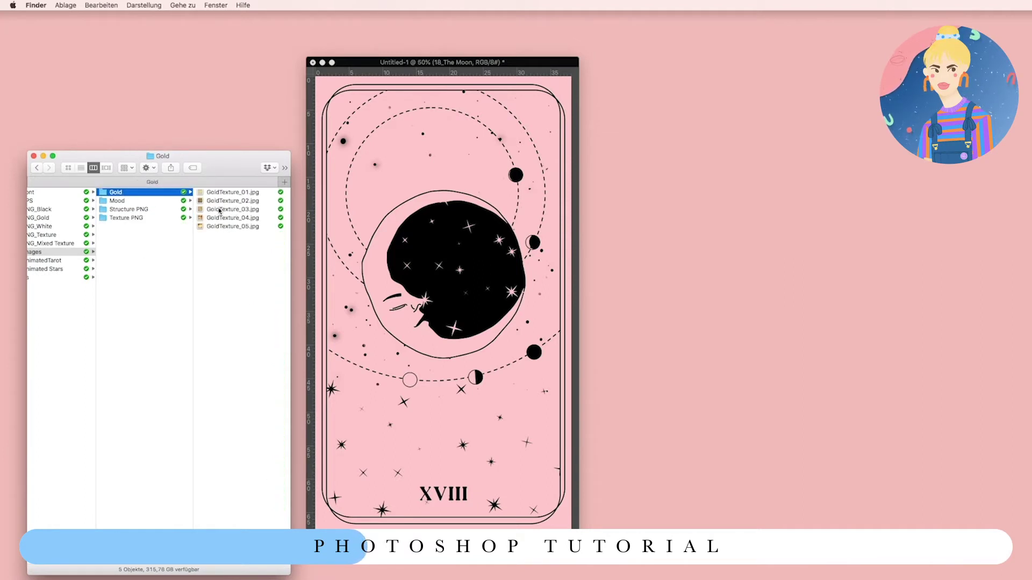
pyautogui.click(218, 226)
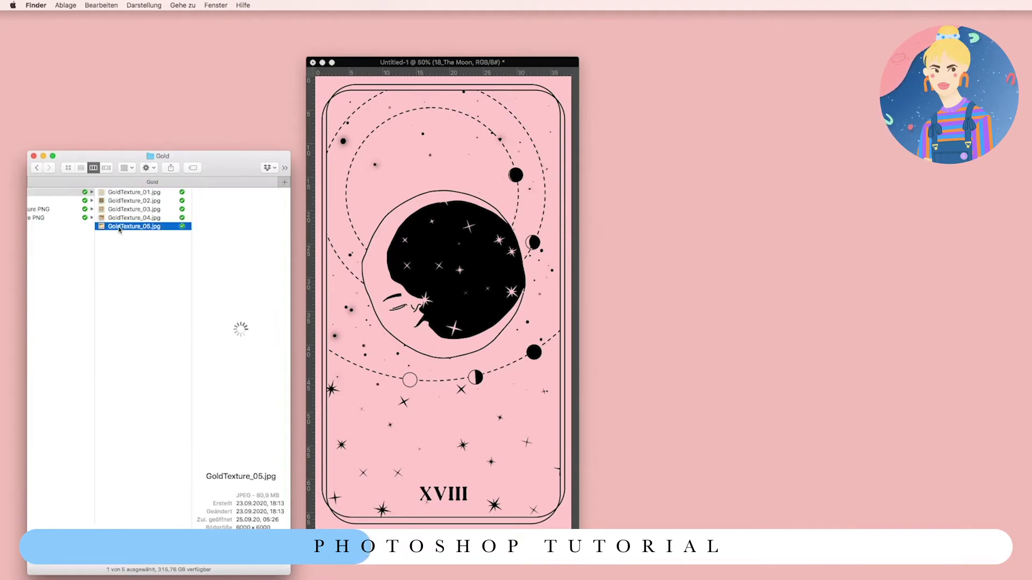
pyautogui.moveTo(123, 230); pyautogui.dragTo(417, 222)
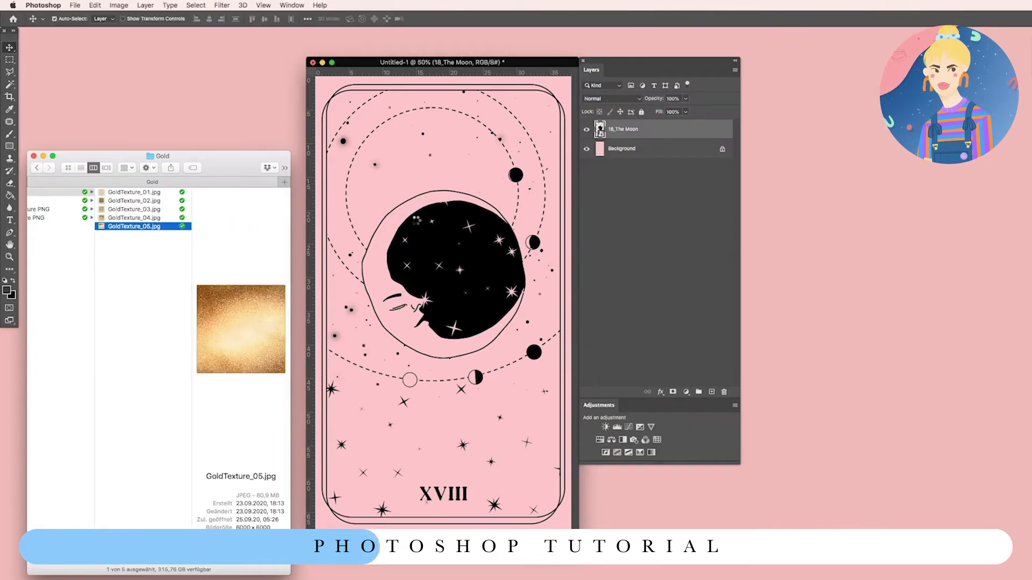
# - Enlarge the gold texture to cover the whole canvas and clip it to the 18_The Moon layer
pyautogui.moveTo(569, 175); pyautogui.dragTo(679, 67)
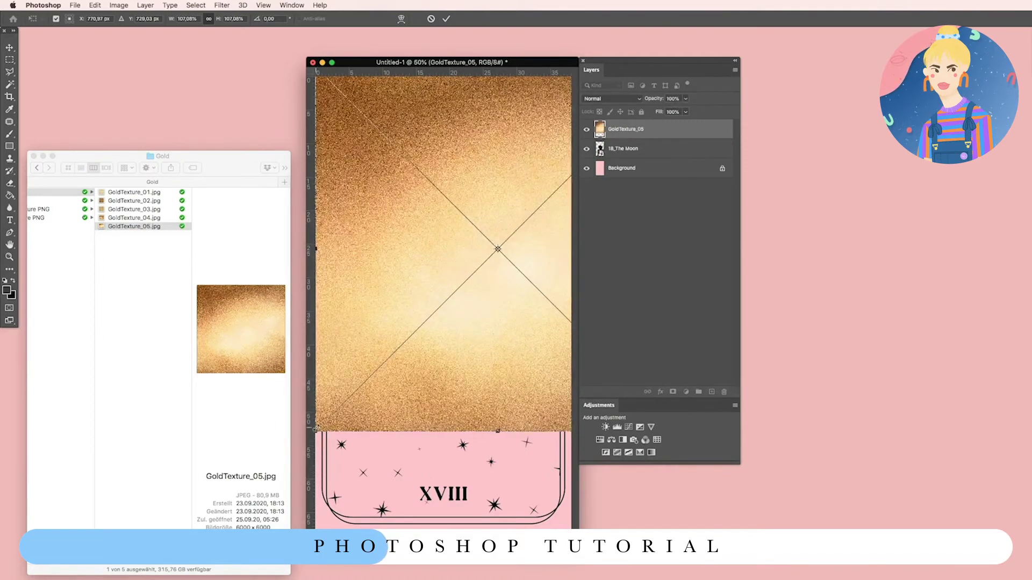
pyautogui.moveTo(314, 433); pyautogui.dragTo(211, 534)
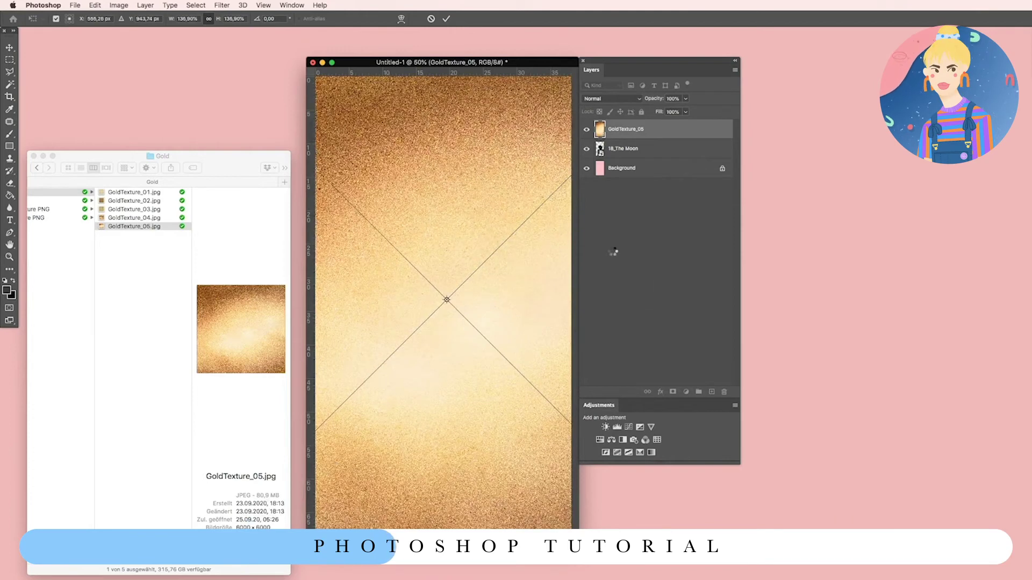
pyautogui.press('Return')
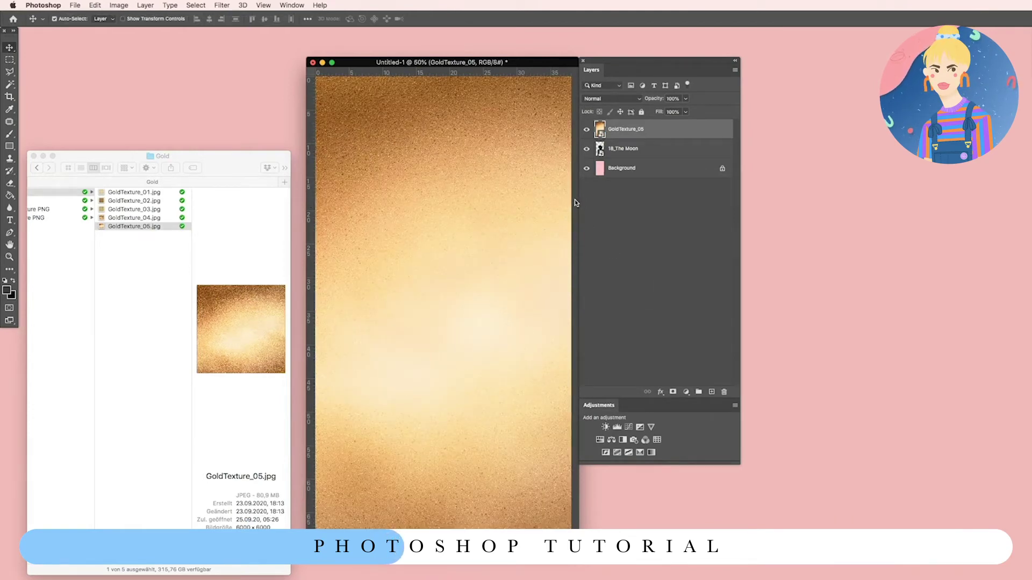
pyautogui.keyDown('alt'); pyautogui.click(600, 136); pyautogui.keyUp('alt')
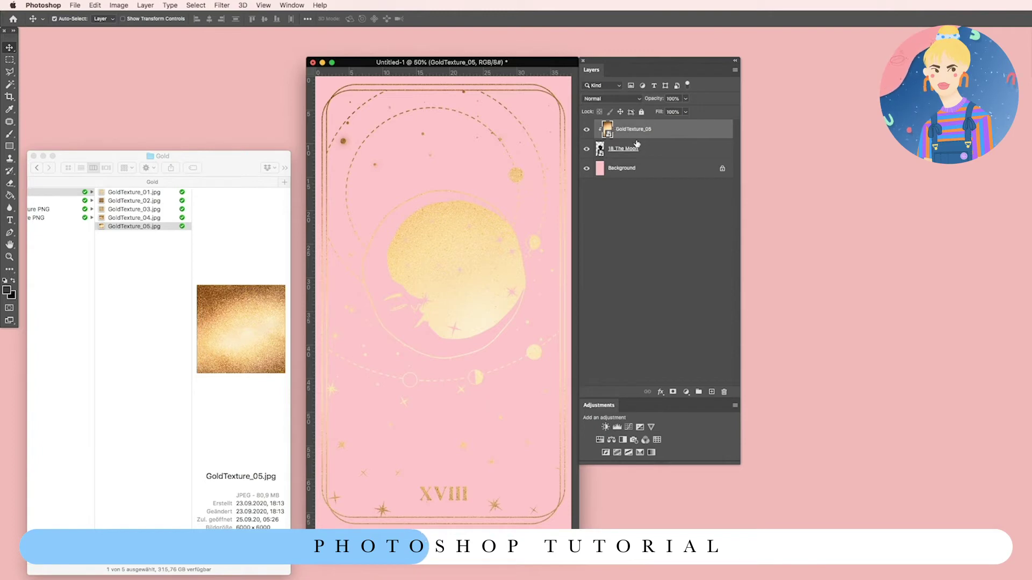
# - Move the GoldTexture_05 layer downward with Free Transform so its darker gold covers the upper part of the moon
pyautogui.click(98, 7)
pyautogui.moveTo(140, 226)
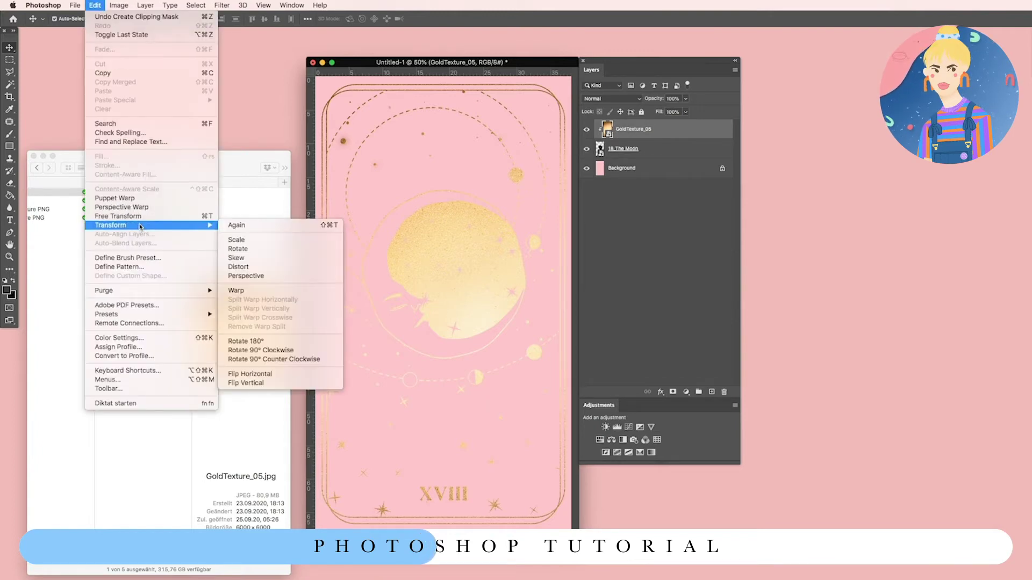
pyautogui.click(169, 217)
pyautogui.moveTo(485, 178); pyautogui.dragTo(428, 341)
pyautogui.moveTo(428, 341); pyautogui.dragTo(429, 340)
pyautogui.press('Return')
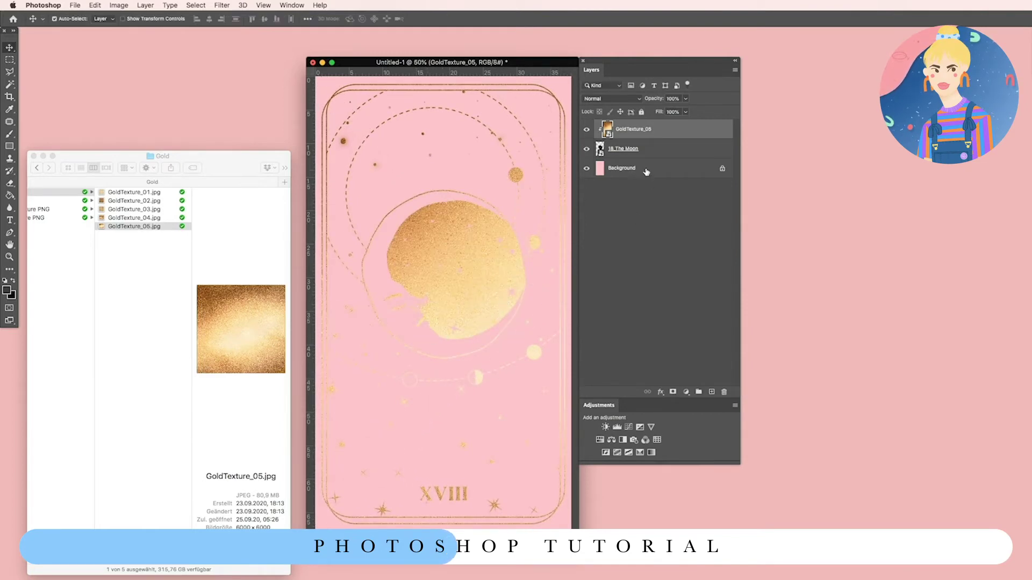
# - Add a dark navy (#0d0624) Solid Color fill layer above the Background and merge it into the Background
pyautogui.click(644, 169)
pyautogui.click(685, 392)
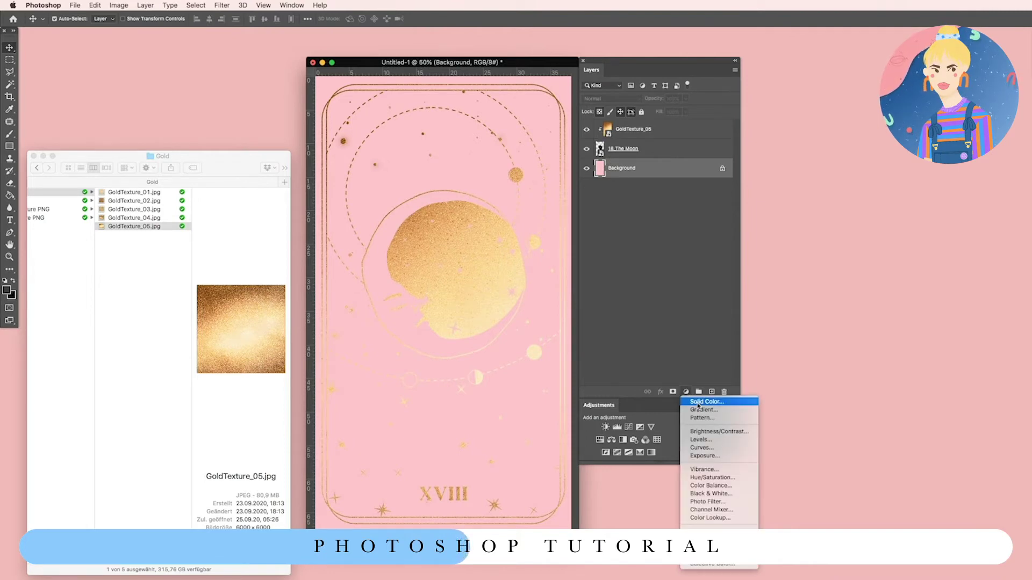
pyautogui.click(697, 403)
pyautogui.click(639, 270)
pyautogui.moveTo(612, 293)
pyautogui.mouseDown()
pyautogui.moveTo(602, 347)
pyautogui.moveTo(606, 337)
pyautogui.mouseUp()
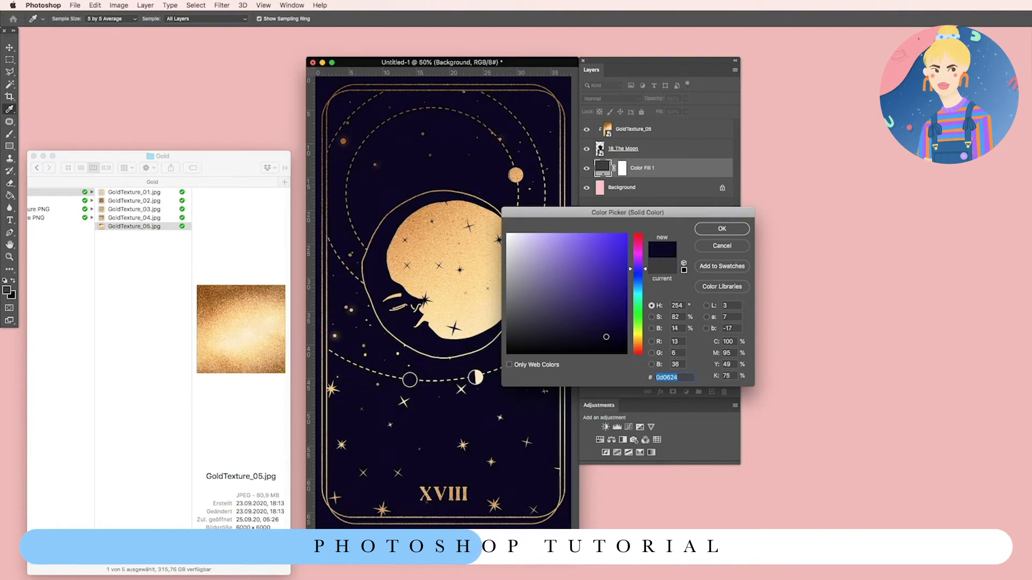
pyautogui.click(717, 229)
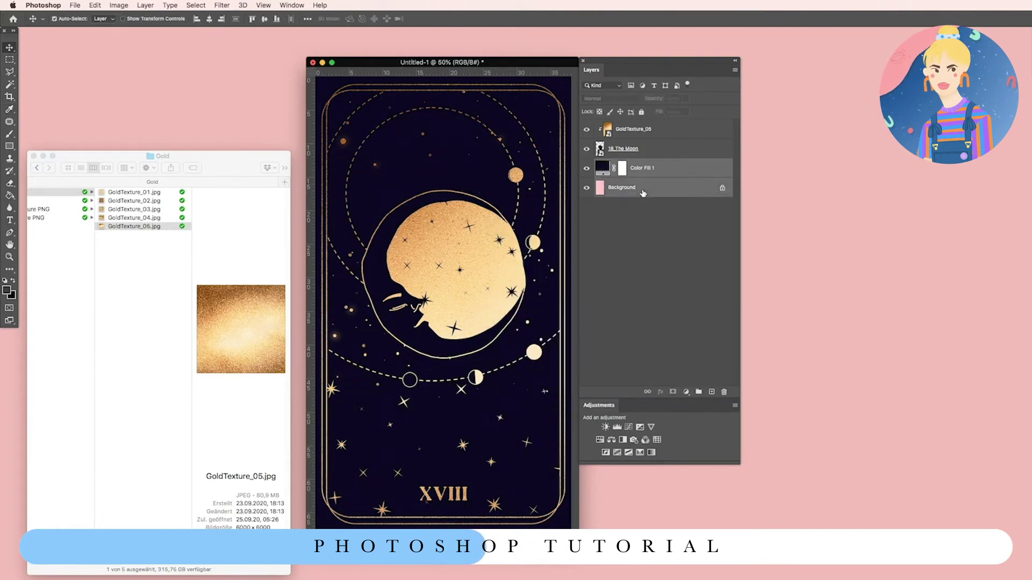
pyautogui.press('super+e')
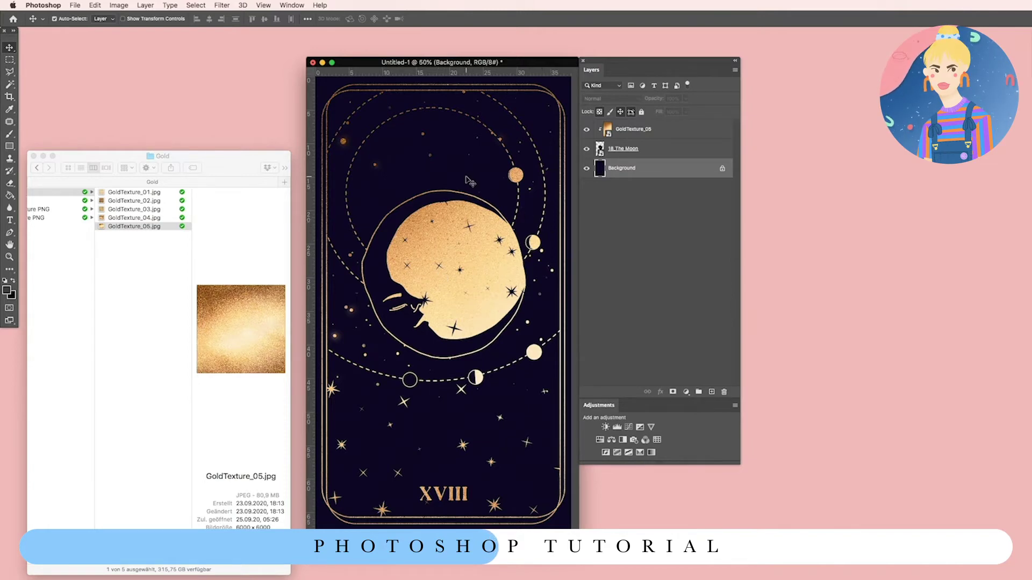
# - Show the Timeline and create a video timeline for the document
pyautogui.click(295, 4)
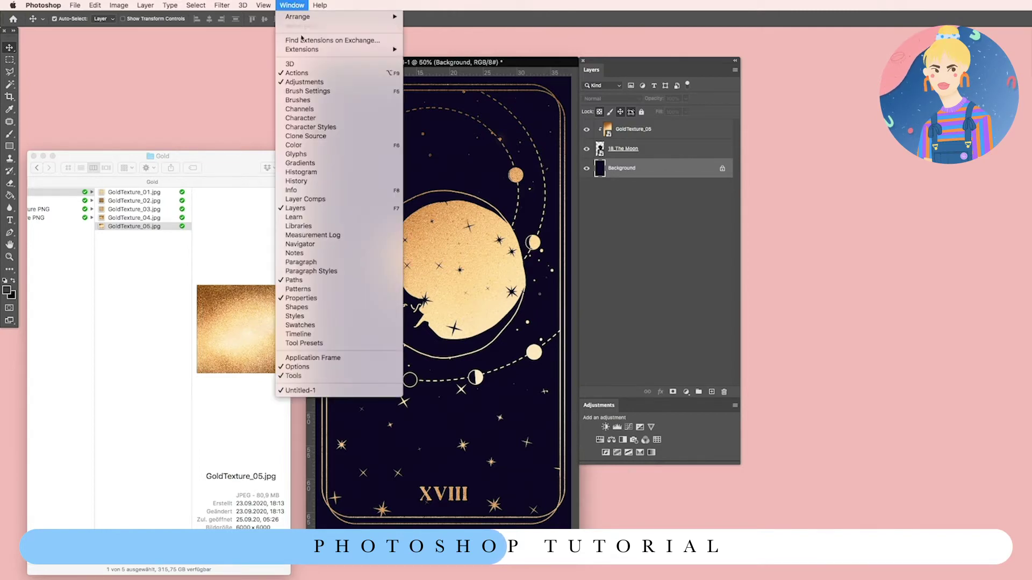
pyautogui.click(310, 336)
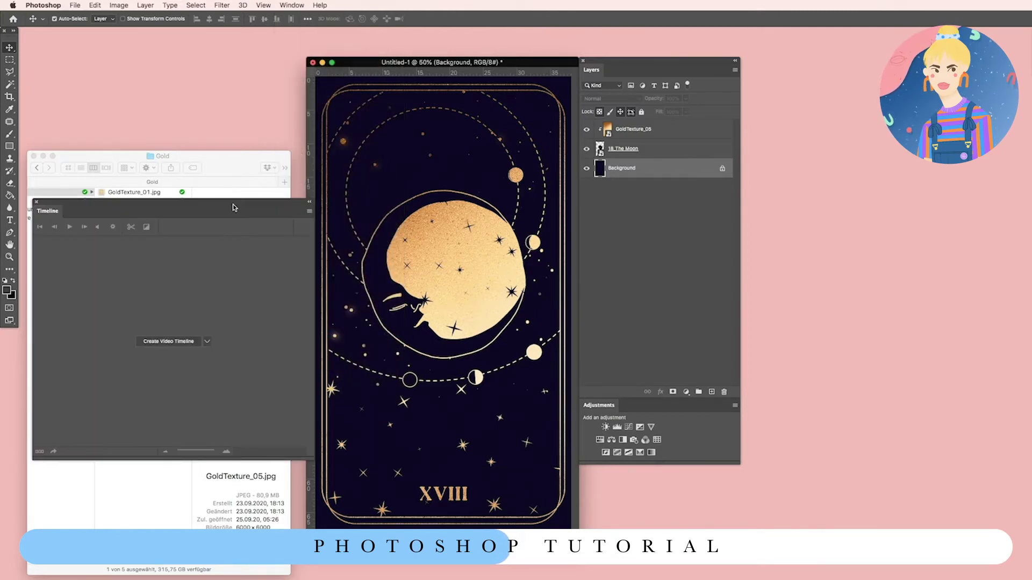
pyautogui.click(207, 342)
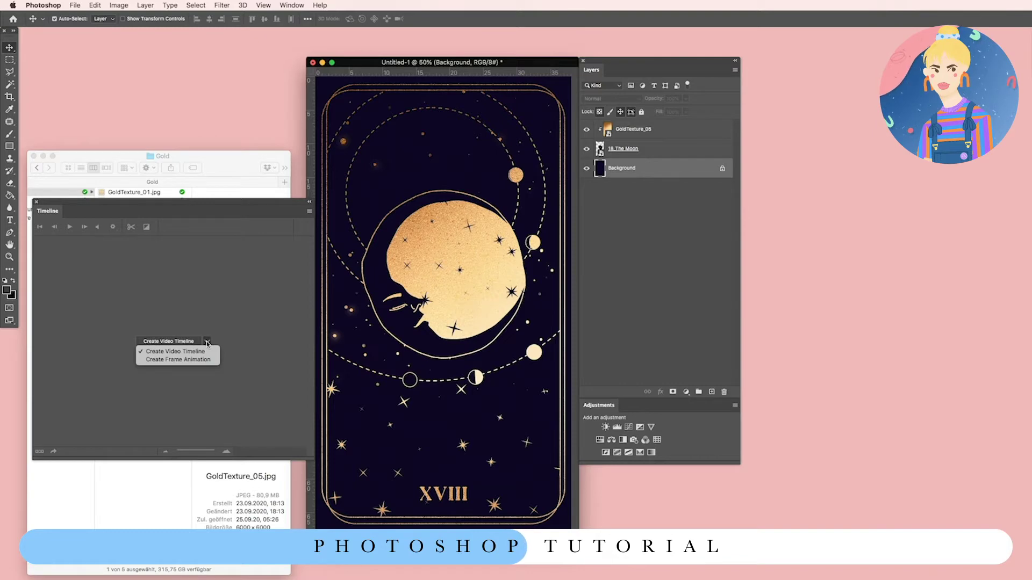
pyautogui.click(207, 342)
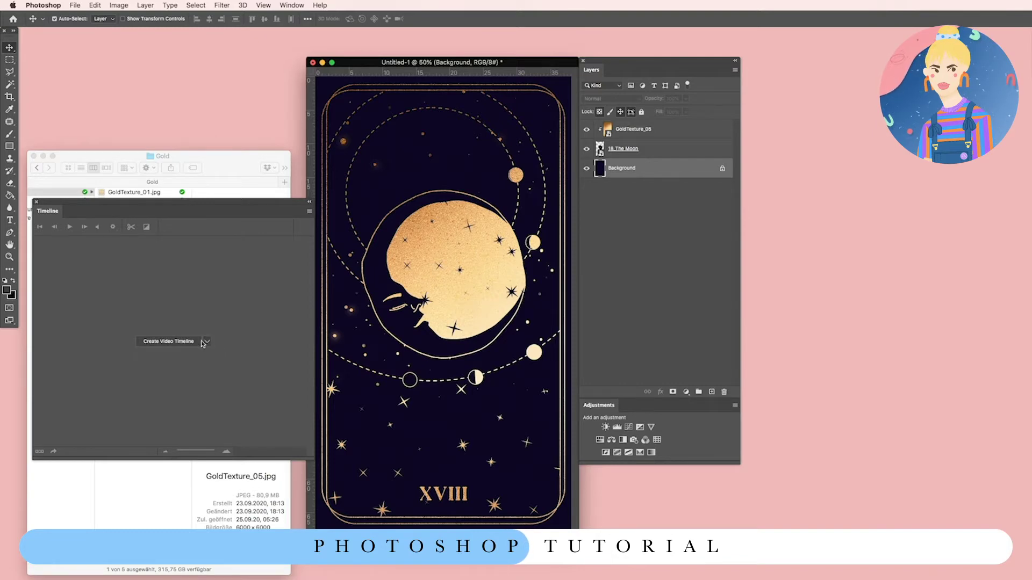
pyautogui.click(159, 344)
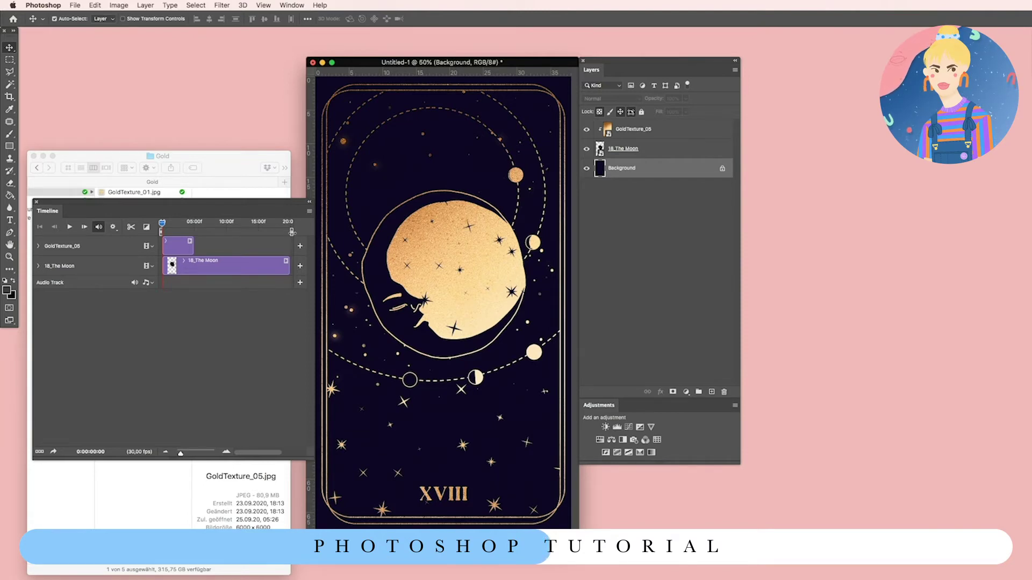
# - Shorten the timeline work area to about 15 seconds and return its end to the end of the 18_The Moon clip
pyautogui.moveTo(291, 232); pyautogui.dragTo(260, 233)
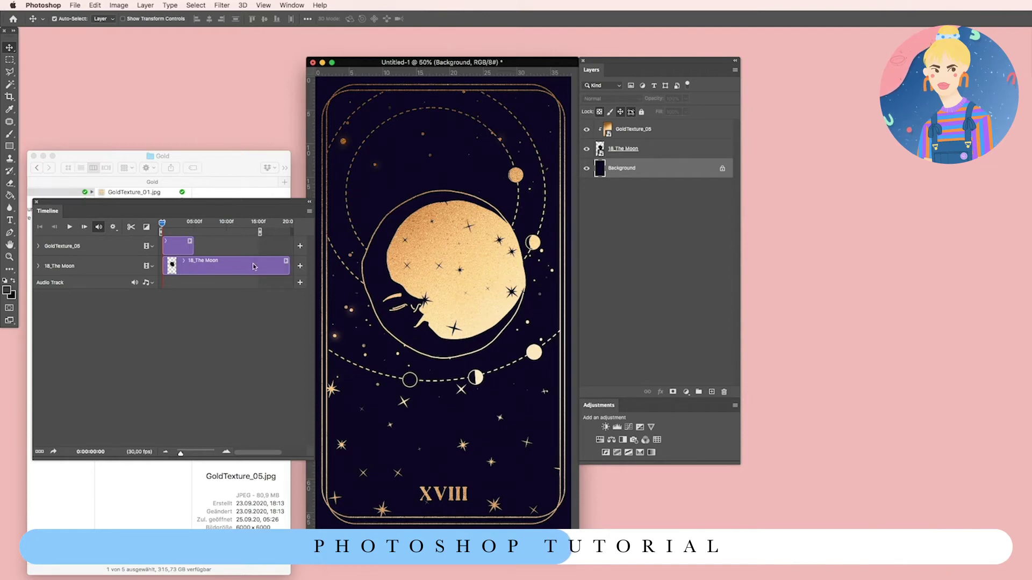
pyautogui.moveTo(287, 265); pyautogui.dragTo(288, 266)
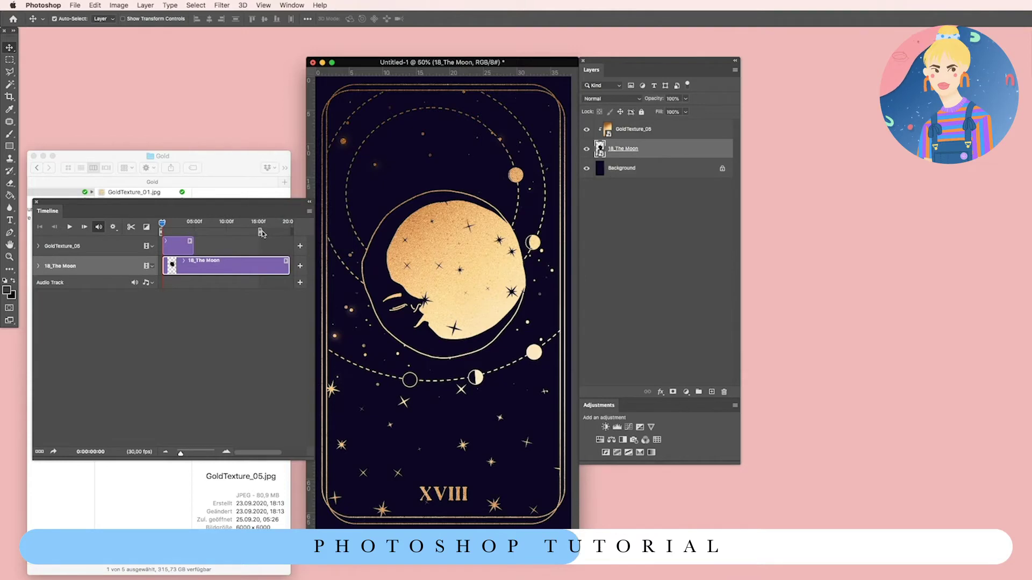
pyautogui.moveTo(260, 231); pyautogui.dragTo(291, 232)
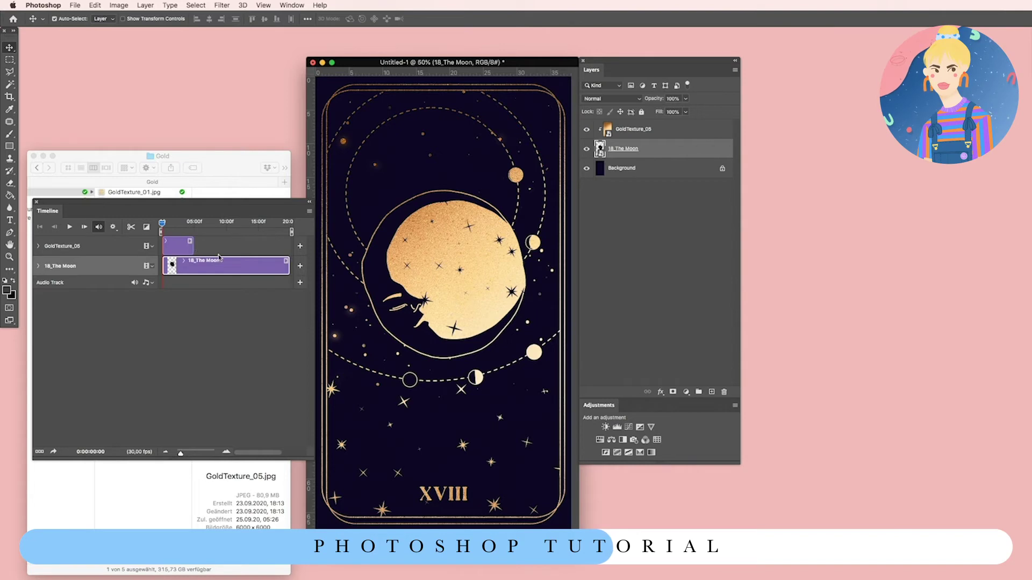
# - Extend the GoldTexture_05 clip to the end of the 18_The Moon clip and scrub the timeline to preview the animation
pyautogui.click(180, 252)
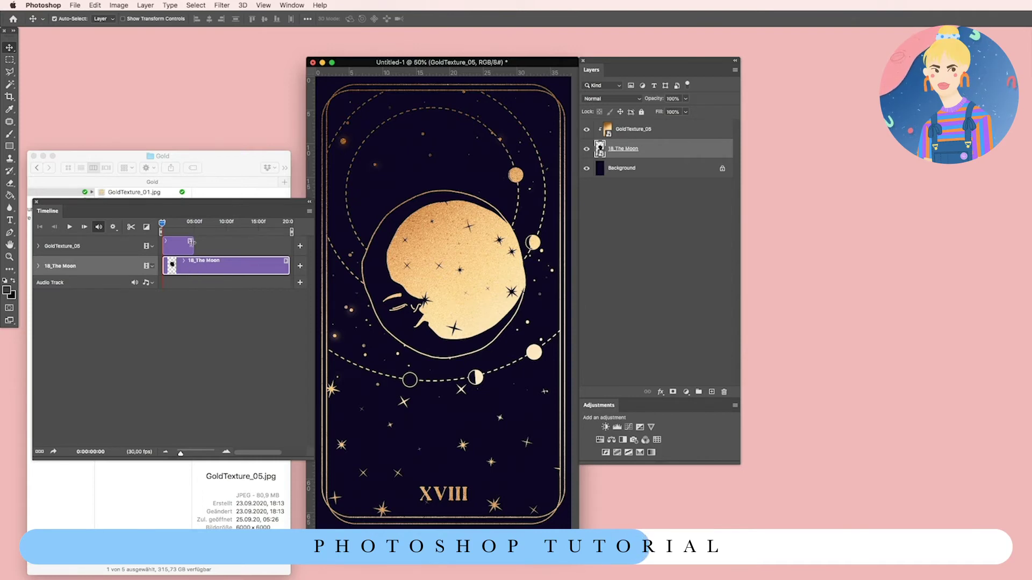
pyautogui.moveTo(191, 244); pyautogui.dragTo(290, 246)
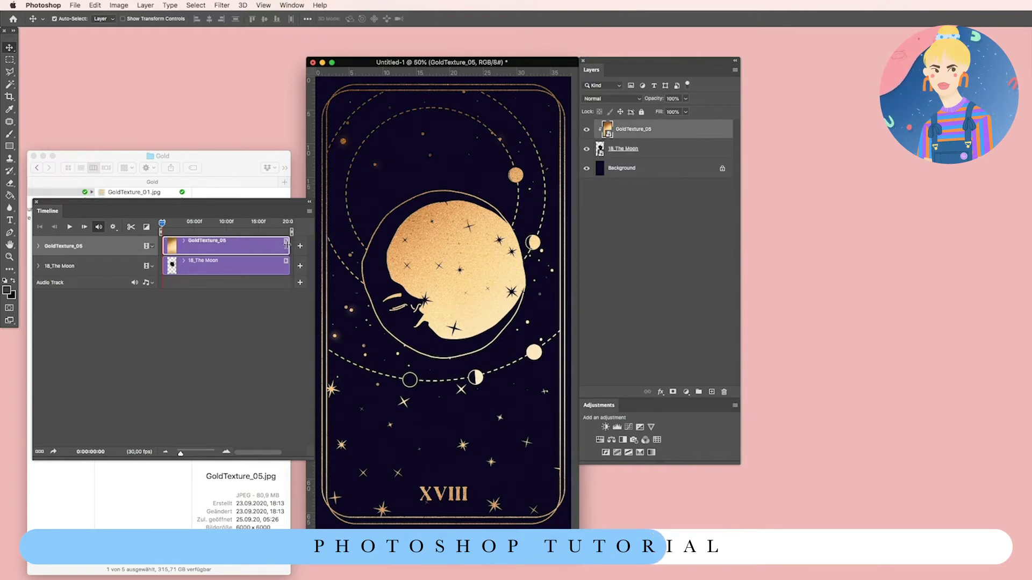
pyautogui.moveTo(161, 224); pyautogui.dragTo(219, 228)
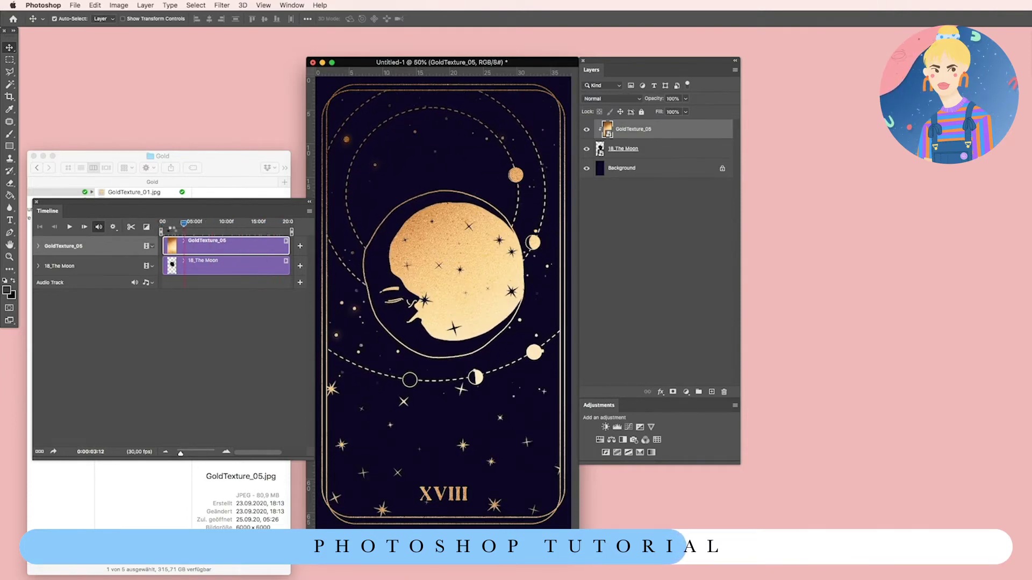
# - Preview the moon animation and render the timeline as a video named Moon.mp4 to the Desktop
pyautogui.press('space')
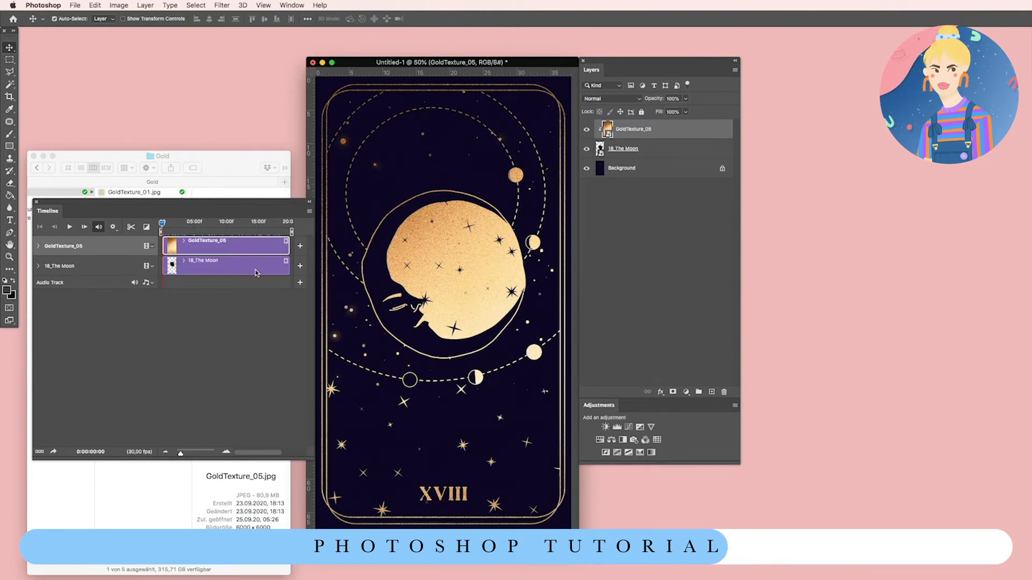
pyautogui.click(74, 7)
pyautogui.moveTo(106, 138)
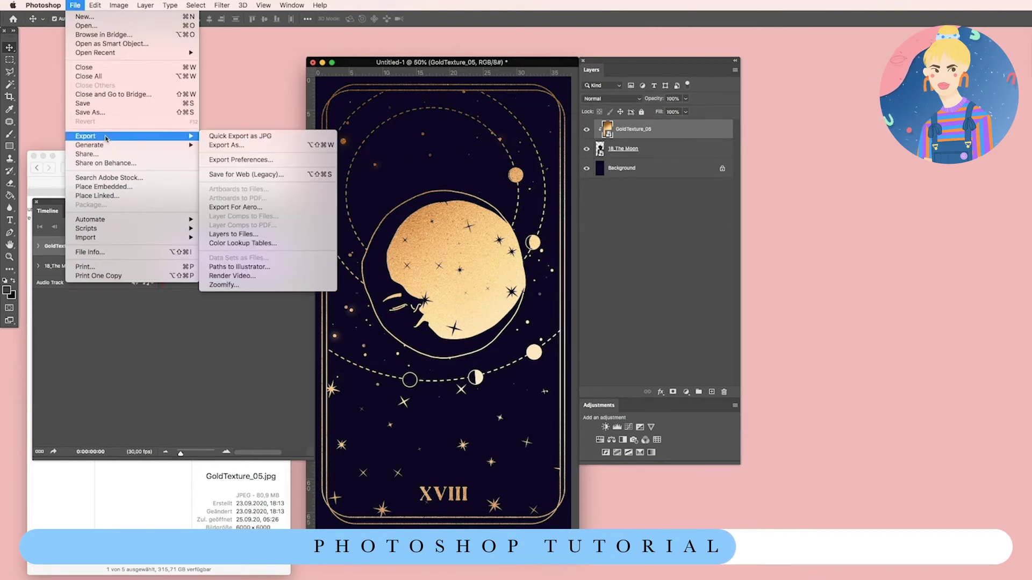
pyautogui.click(274, 277)
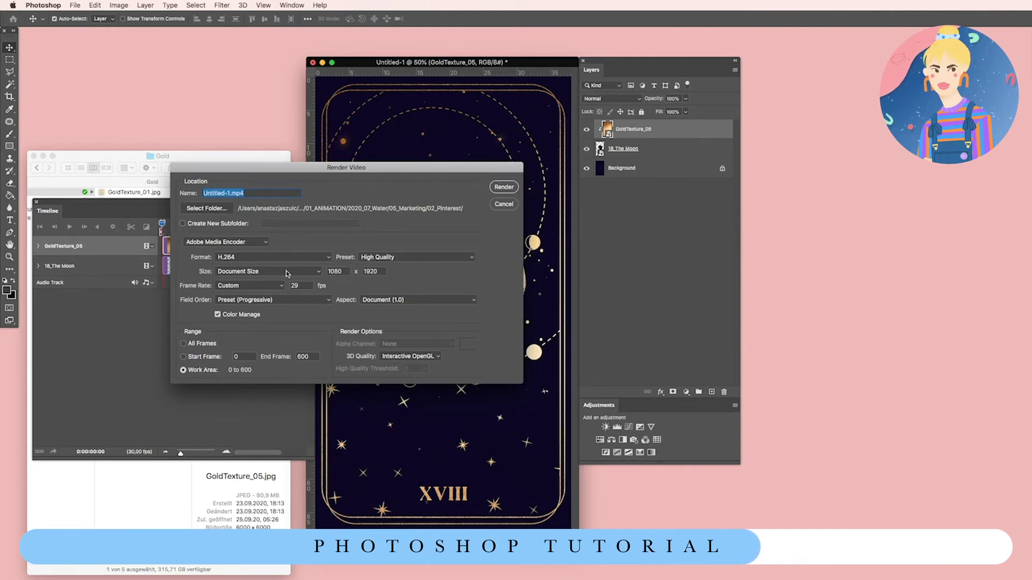
pyautogui.click(215, 211)
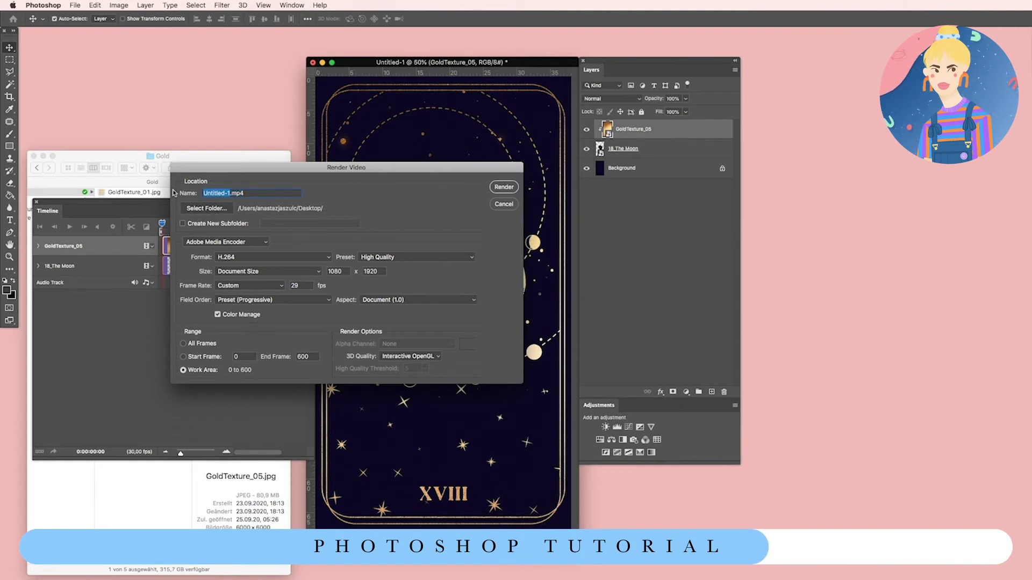
pyautogui.write('Moon')
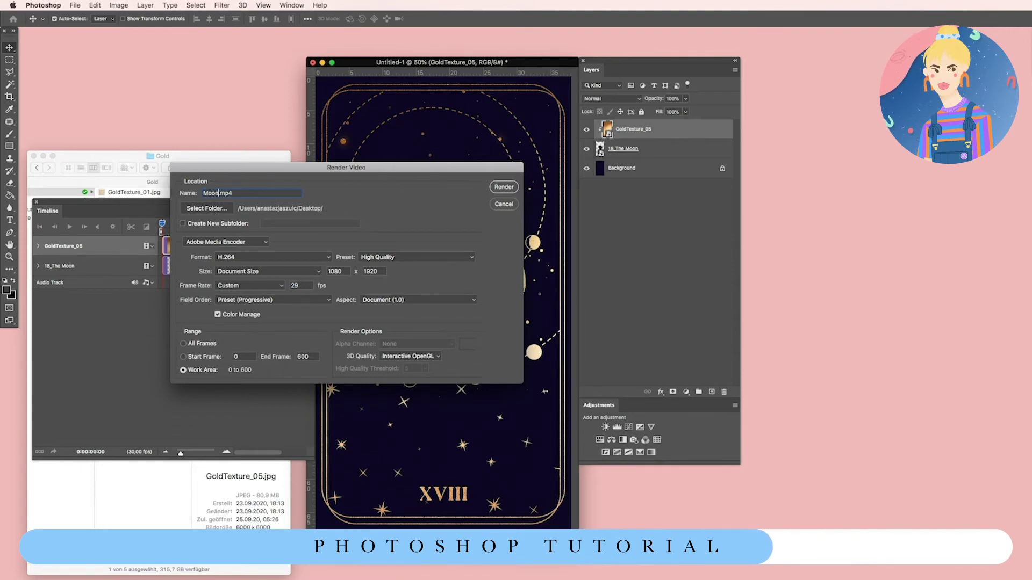
pyautogui.click(504, 188)
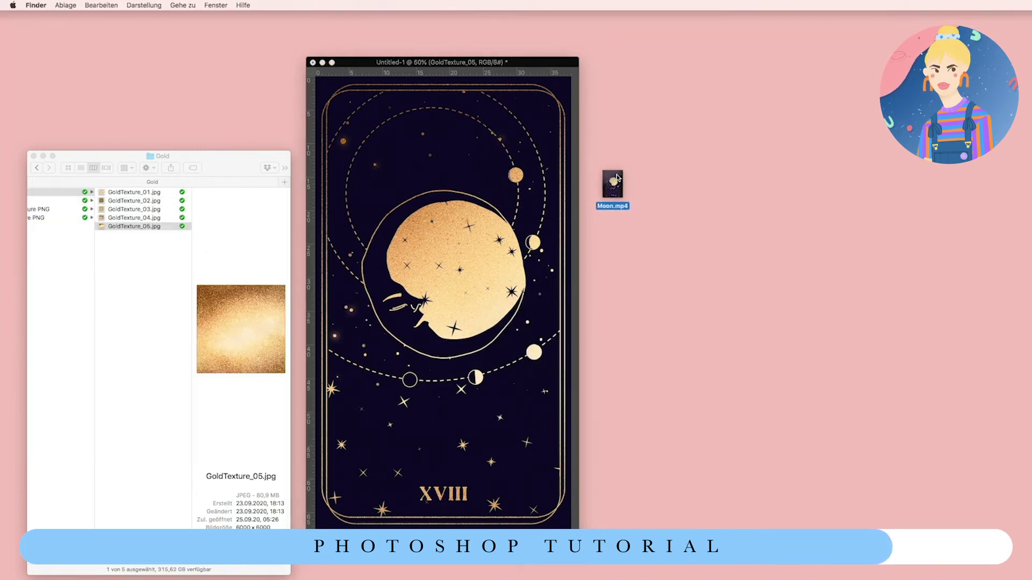
# - Open the rendered Moon.mp4 from the Desktop in QuickTime Player, play it through and close it
pyautogui.click(629, 198)
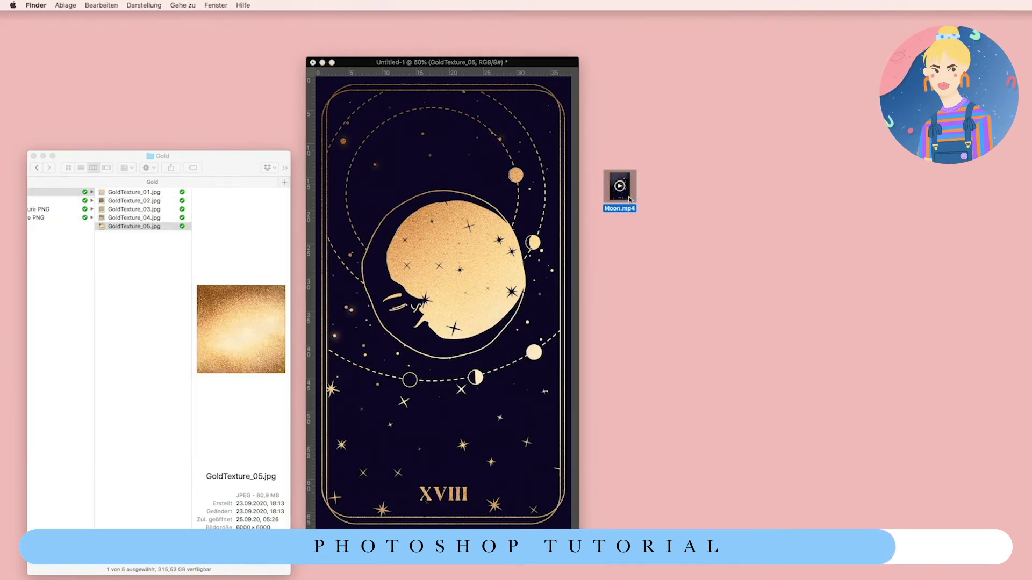
pyautogui.doubleClick(629, 198)
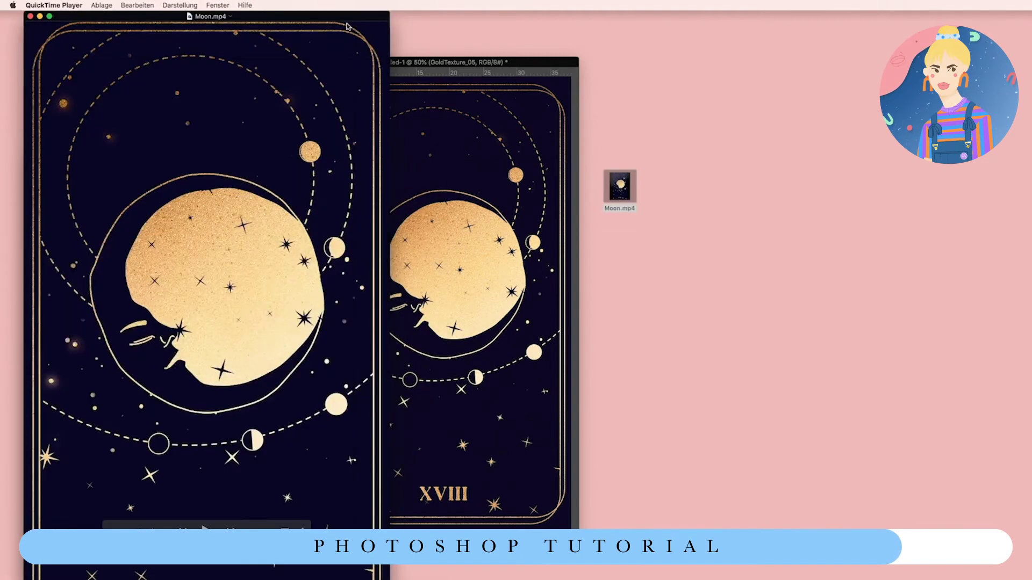
pyautogui.moveTo(347, 27); pyautogui.dragTo(574, 53)
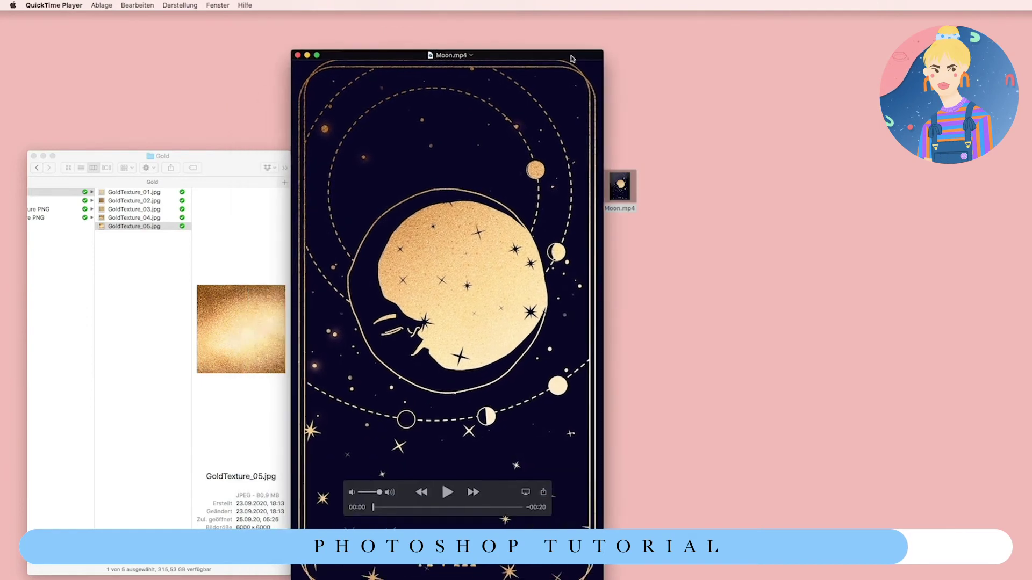
pyautogui.click(448, 489)
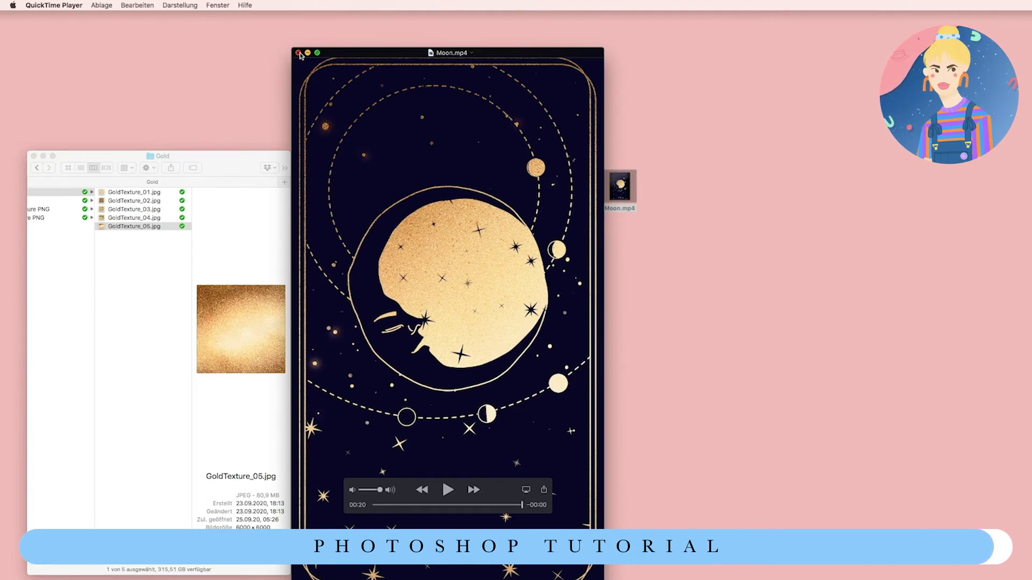
pyautogui.click(298, 54)
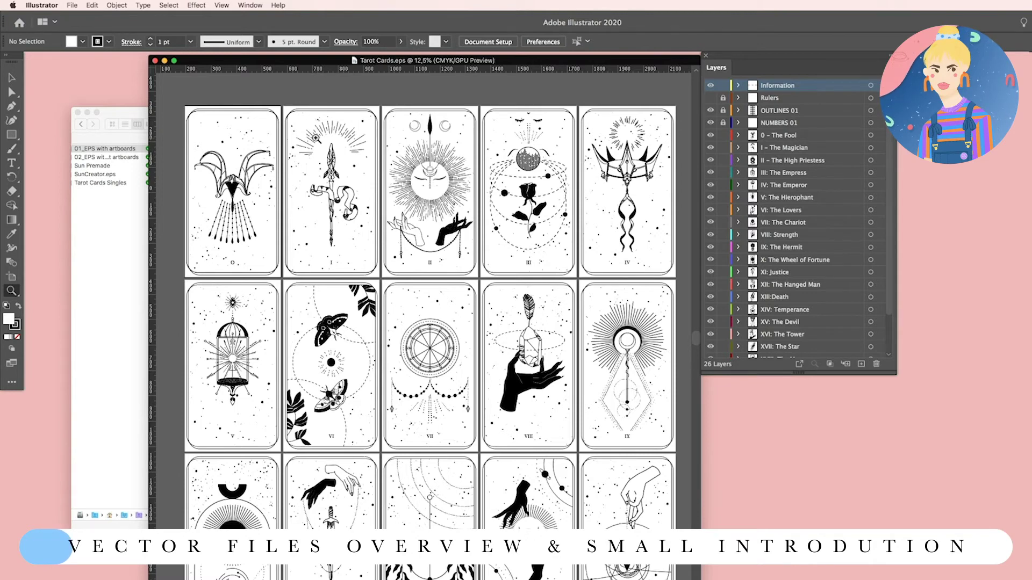
# - Switch to Tarot Cards.eps in Illustrator, extend the layer list to show every card, and examine the contents of the XIII:Death layer
pyautogui.moveTo(119, 112); pyautogui.dragTo(95, 252)
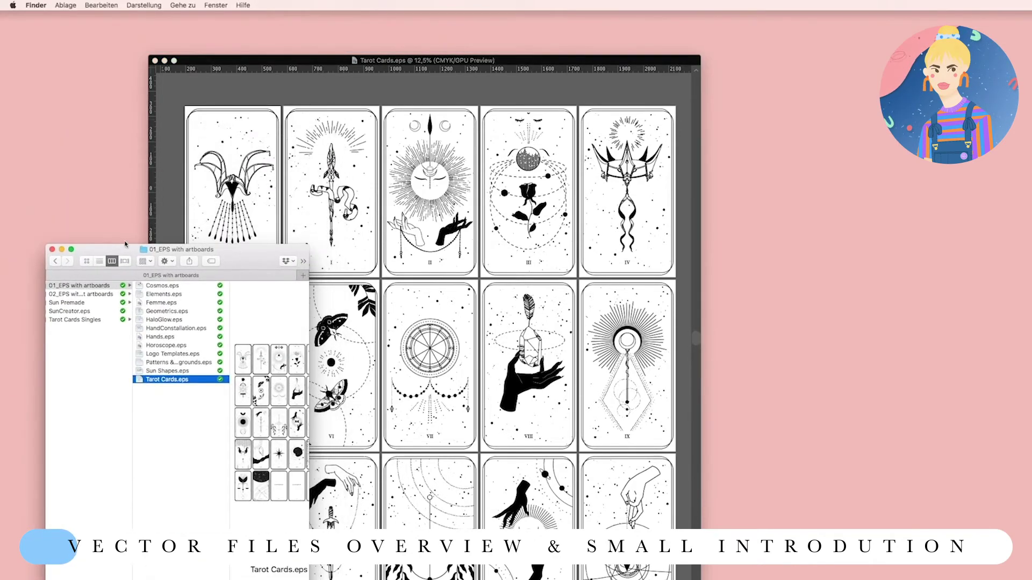
pyautogui.click(409, 63)
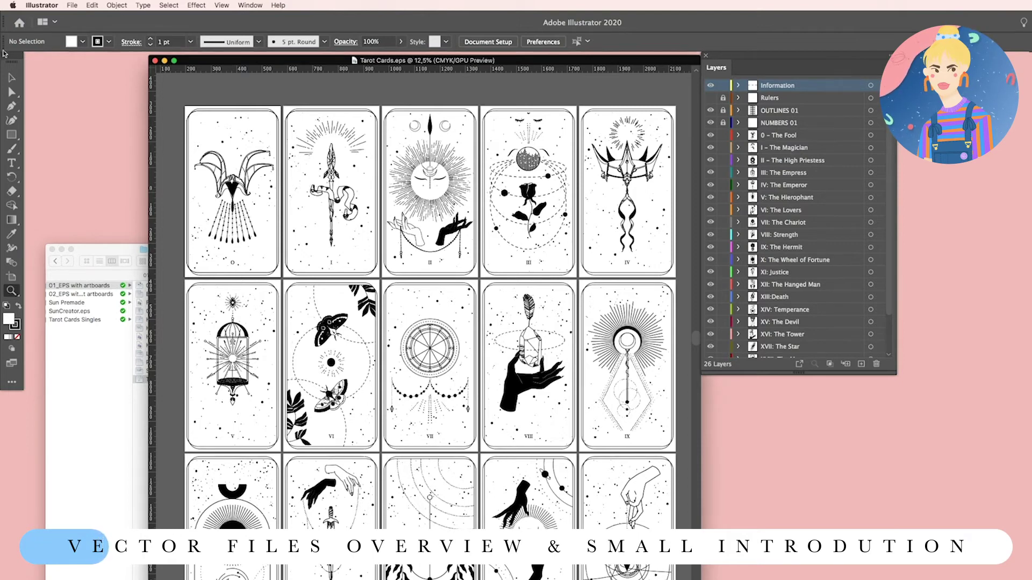
pyautogui.press('v')
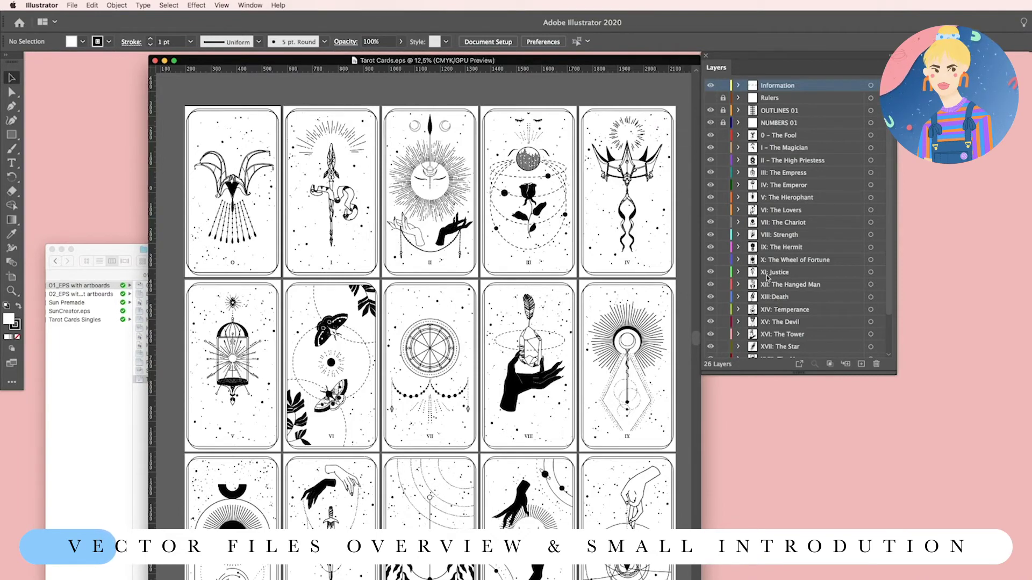
pyautogui.moveTo(779, 373); pyautogui.dragTo(779, 578)
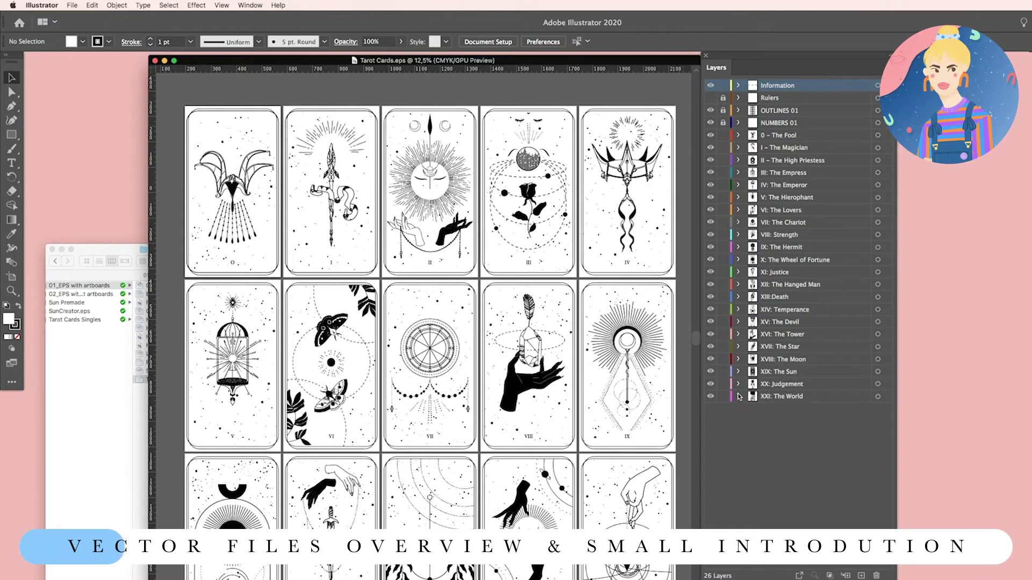
pyautogui.click(739, 297)
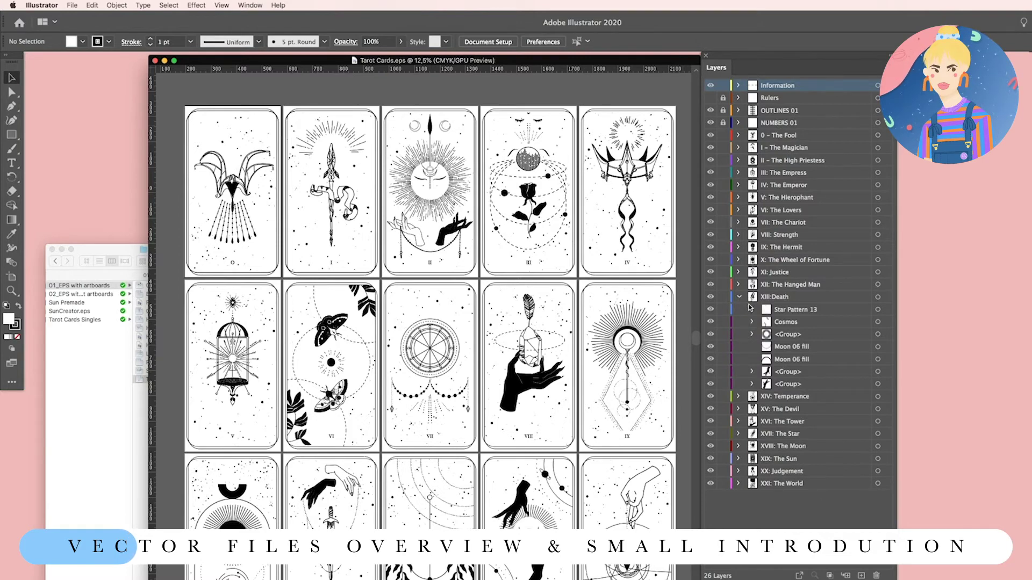
pyautogui.click(739, 297)
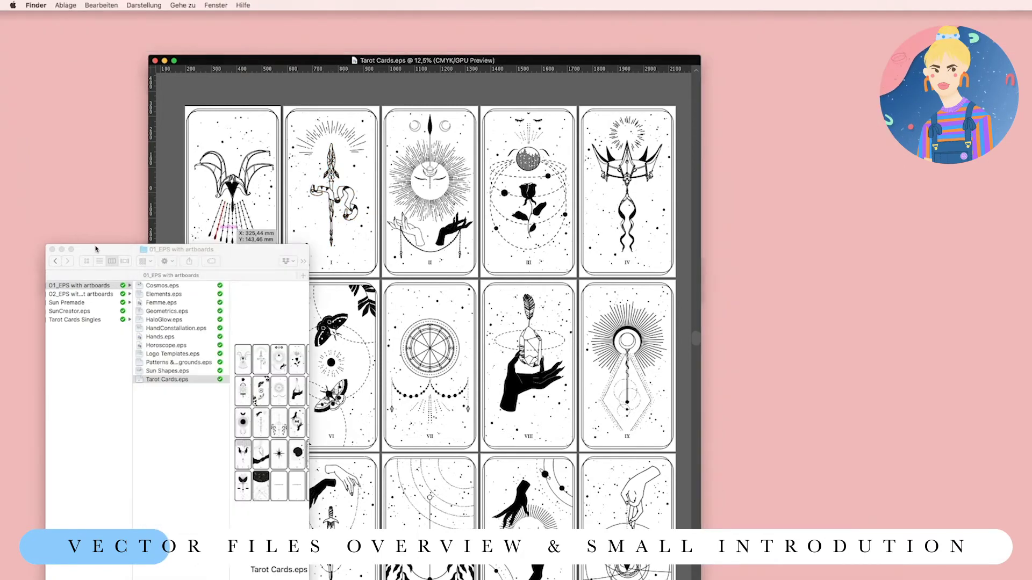
# - Switch to Finder and browse the single-card EPS files in the Tarot Cards Singles folder, previewing 10_The Wheel of Fortune.eps
pyautogui.click(95, 249)
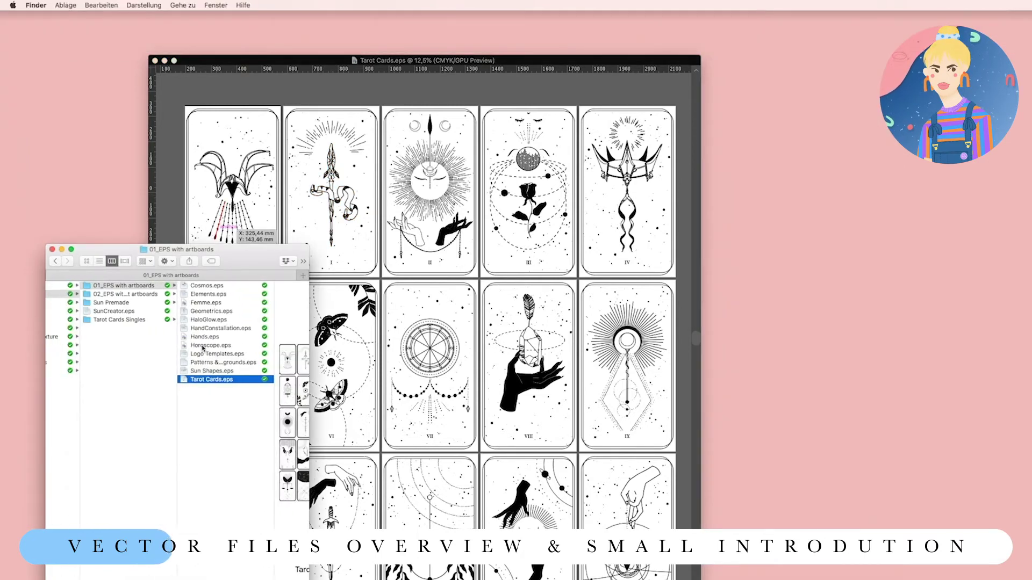
pyautogui.click(331, 66)
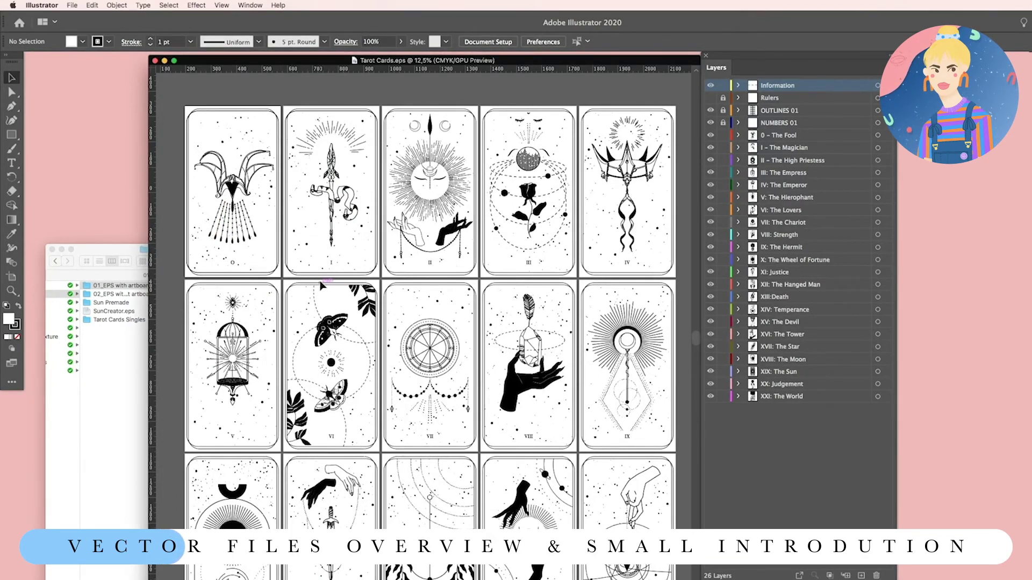
pyautogui.click(86, 246)
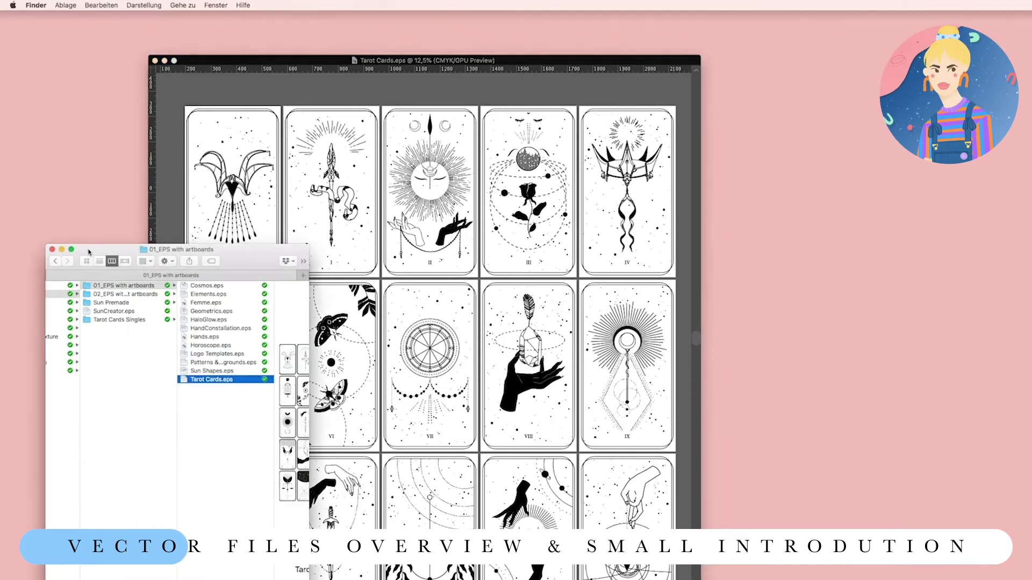
pyautogui.click(140, 320)
pyautogui.click(220, 319)
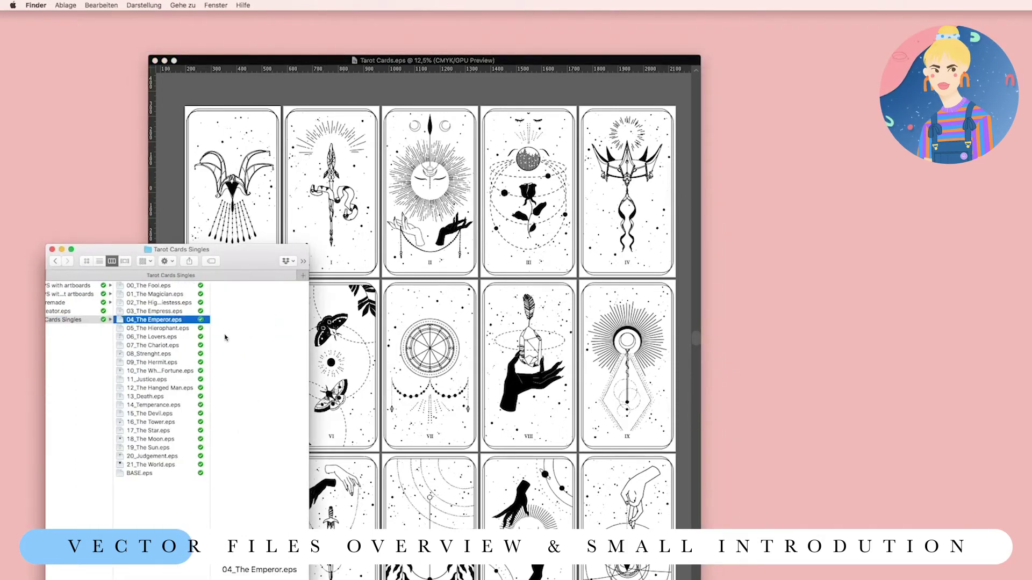
pyautogui.click(175, 361)
pyautogui.click(178, 372)
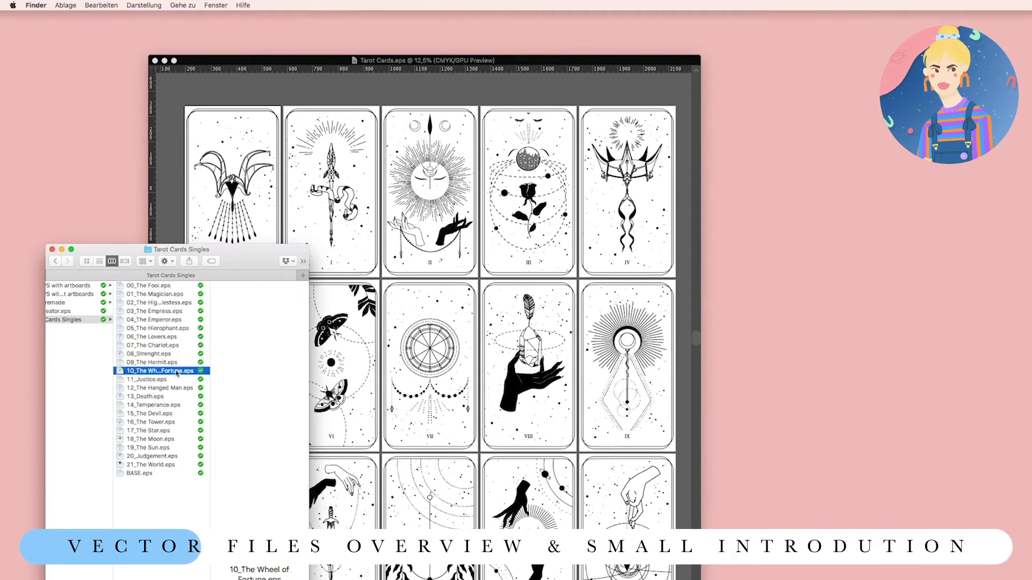
pyautogui.hscroll(-2, 178, 372)
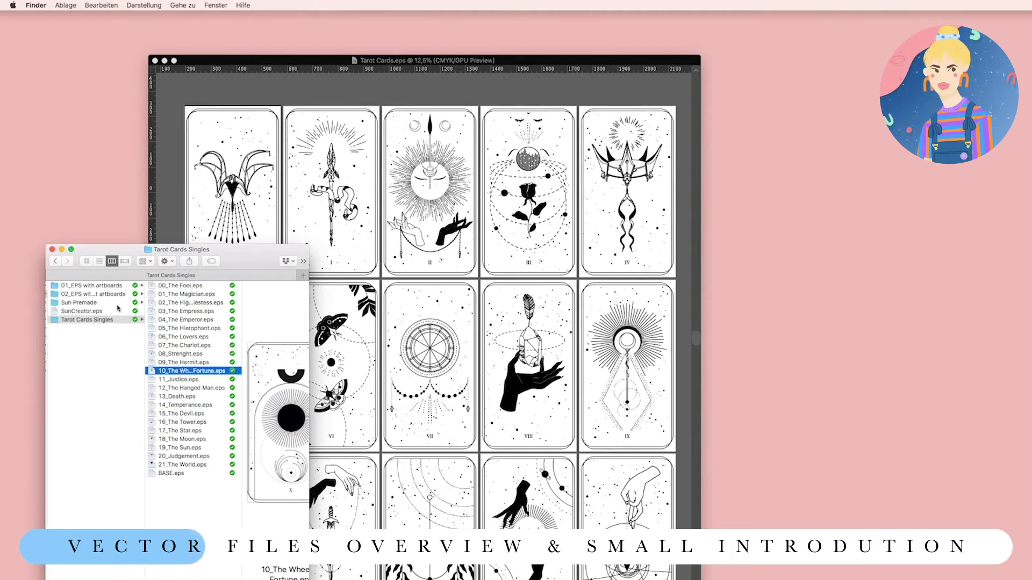
# - Preview HandConstallation.eps in the 01_EPS with artboards folder and open Logo Templates.eps from there in Illustrator
pyautogui.click(118, 286)
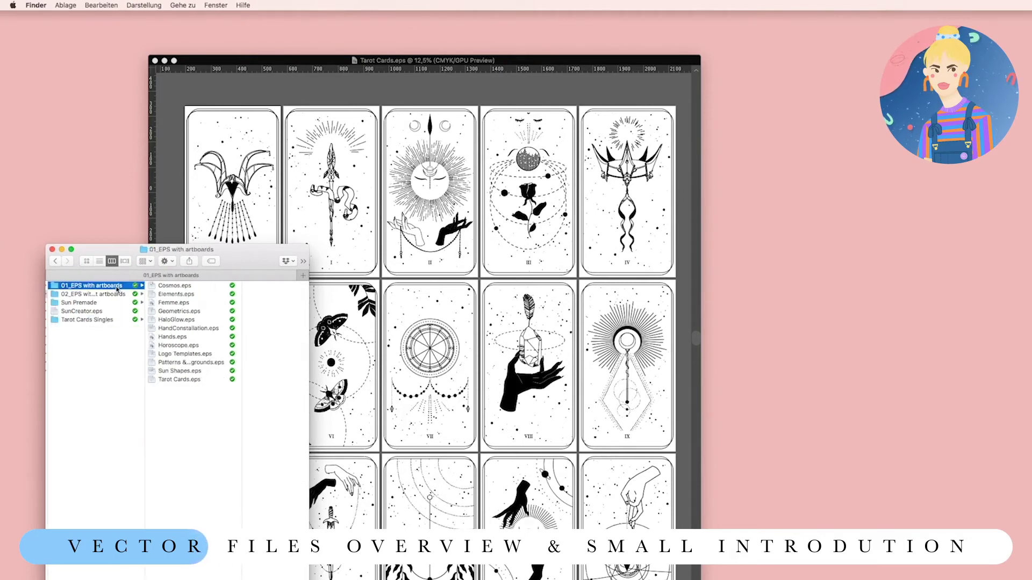
pyautogui.click(192, 329)
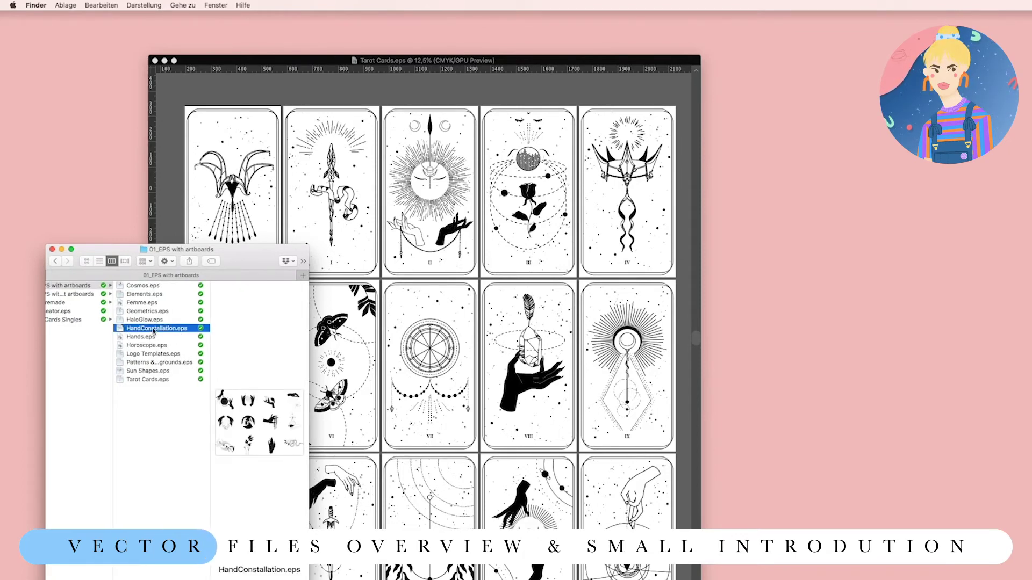
pyautogui.click(147, 355)
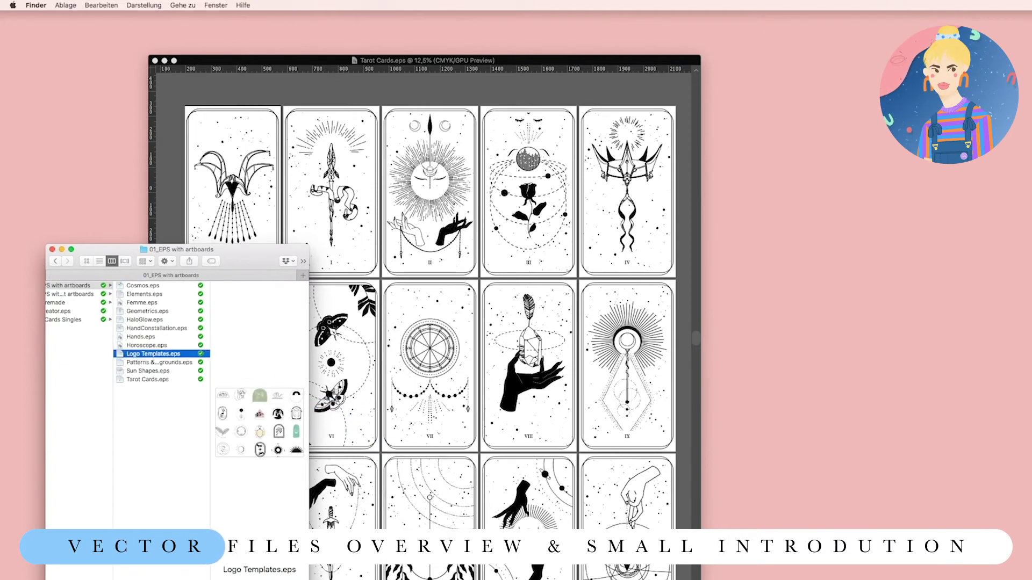
pyautogui.press('super+o')
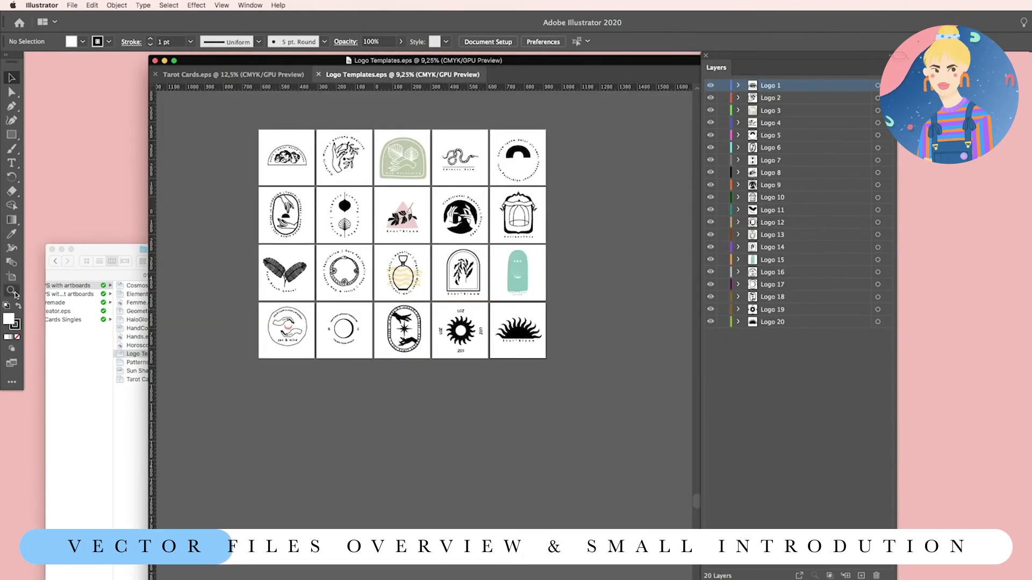
# - Zoom in on the Logo Templates artboards to 16.67% and look over the logo designs
pyautogui.click(12, 291)
pyautogui.click(419, 234)
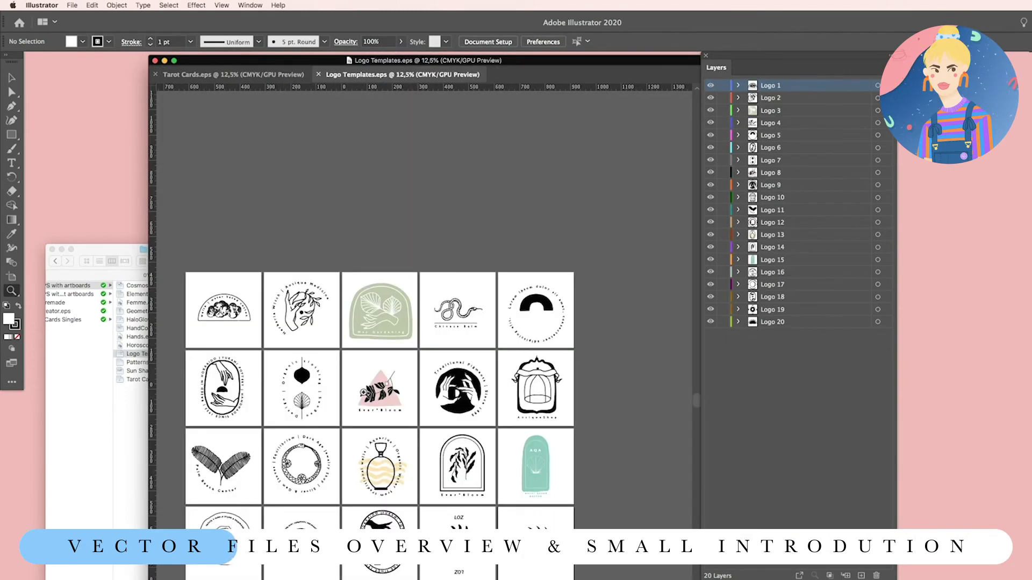
pyautogui.scroll(-3, 420, 234)
pyautogui.hscroll(-2, 419, 234)
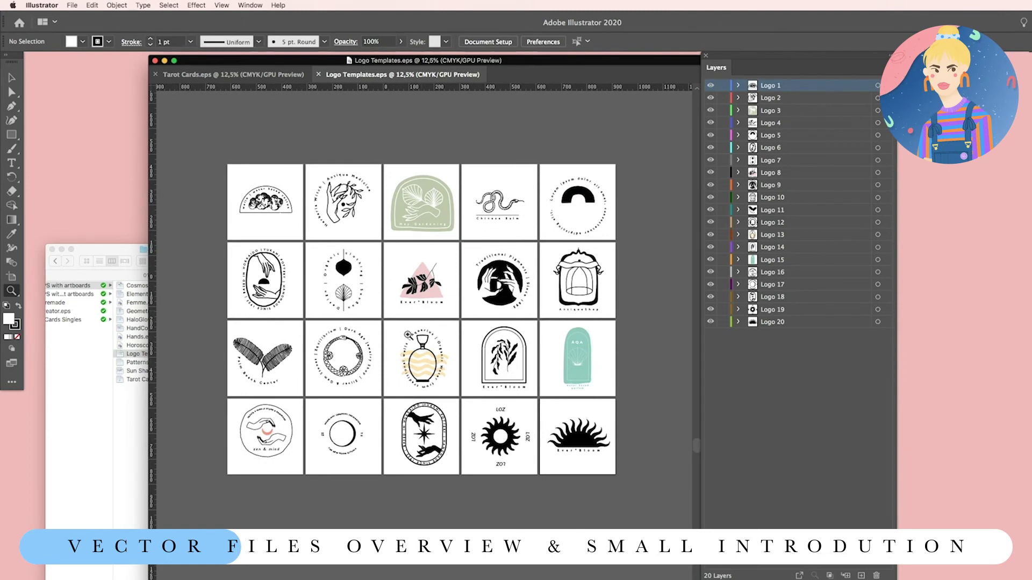
pyautogui.click(409, 336)
pyautogui.scroll(-1, 407, 339)
pyautogui.hscroll(1, 407, 339)
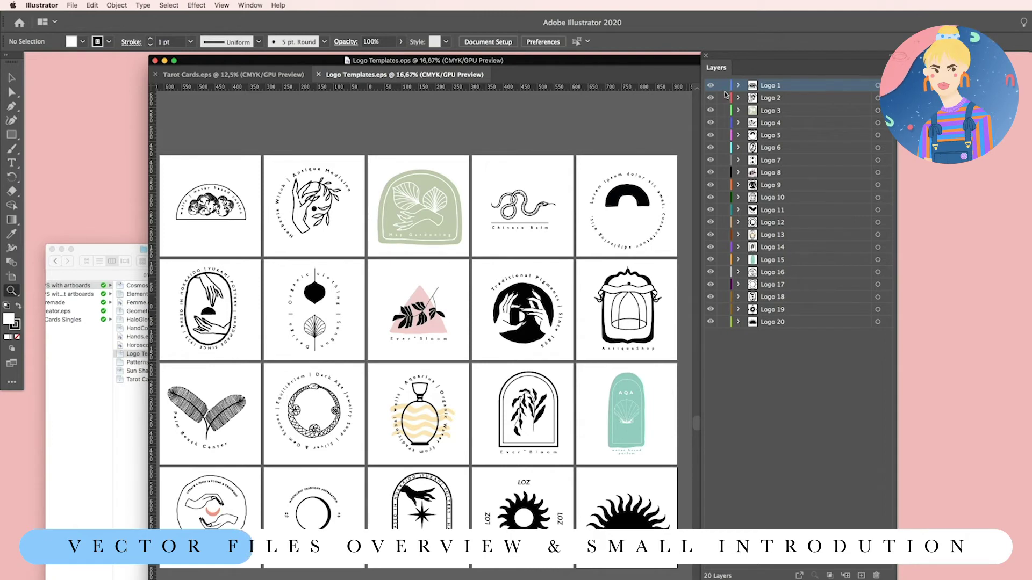
# - Examine the contents of the Logo 8 layer, toggling the visibility of its YOUR TEXT HERE item and expanding its nested Logo 8 group
pyautogui.click(738, 172)
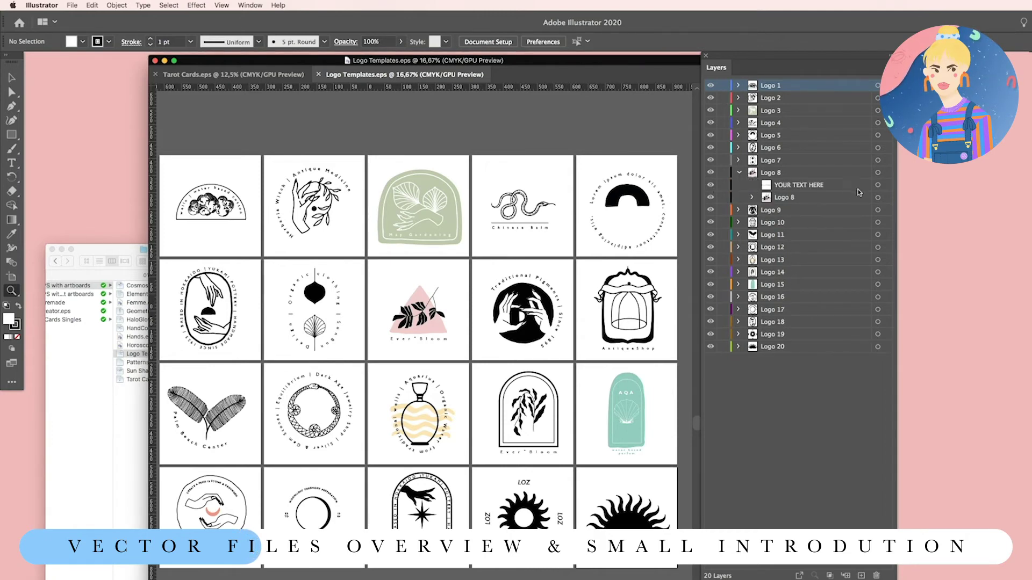
pyautogui.click(770, 186)
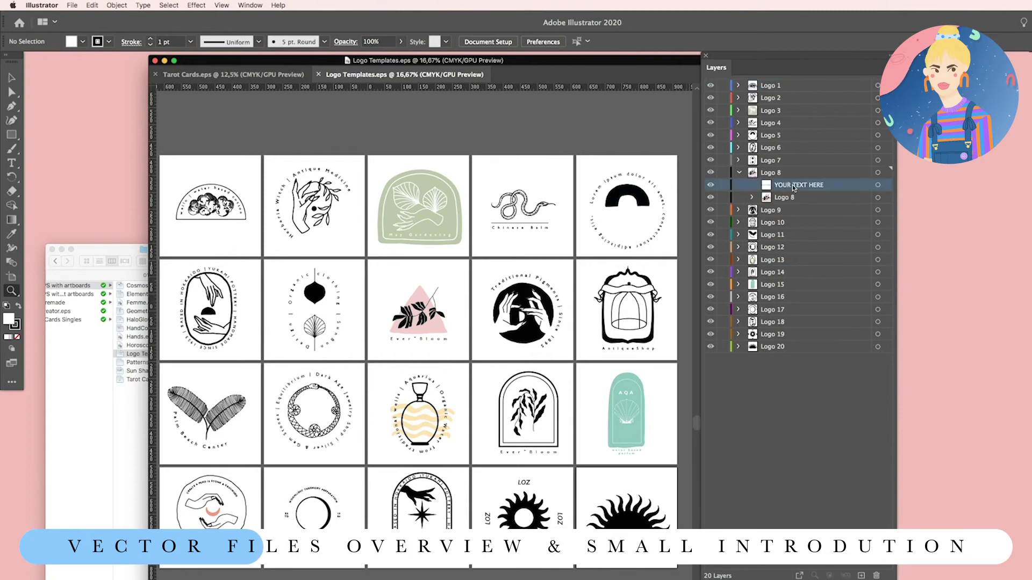
pyautogui.click(710, 185)
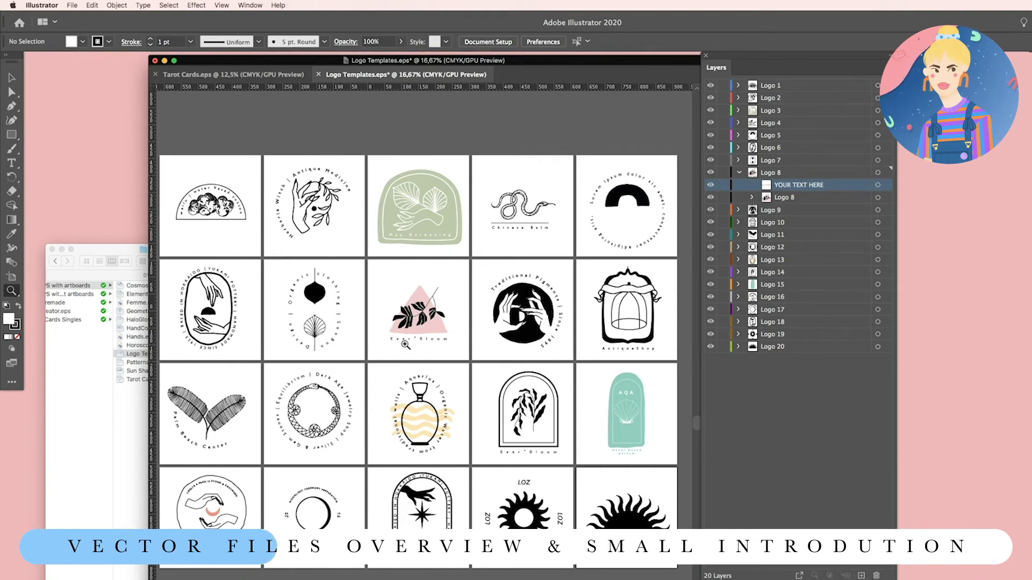
pyautogui.press('v')
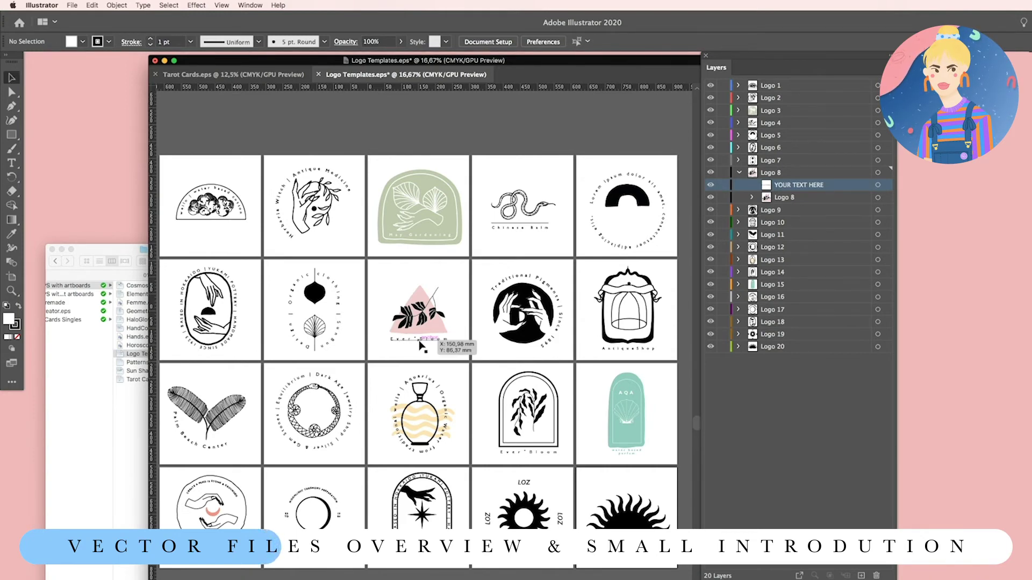
pyautogui.click(752, 197)
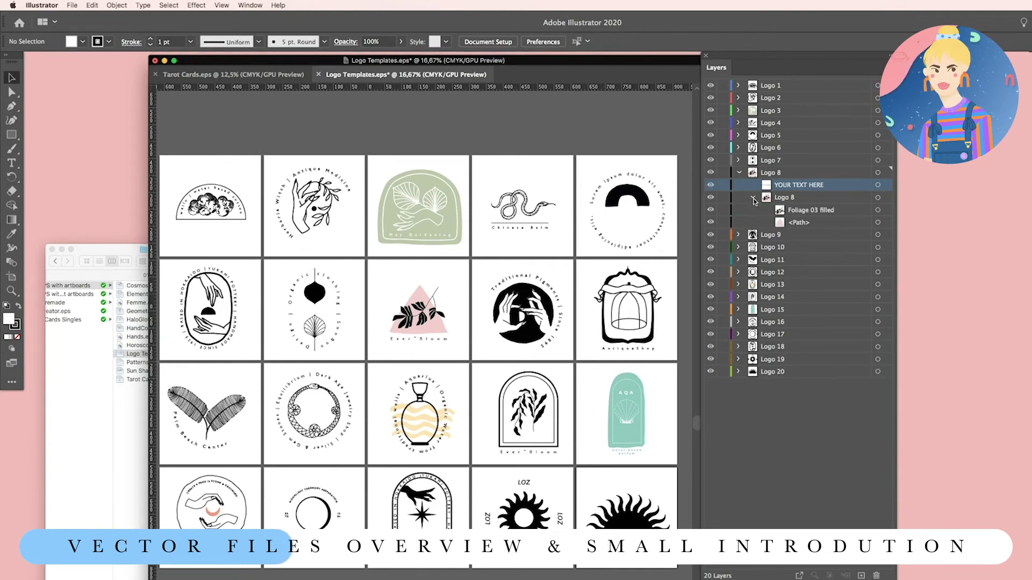
# - Inspect the triangle path inside the nested Logo 8 group, collapse that group and clear the selection
pyautogui.click(886, 211)
pyautogui.click(885, 223)
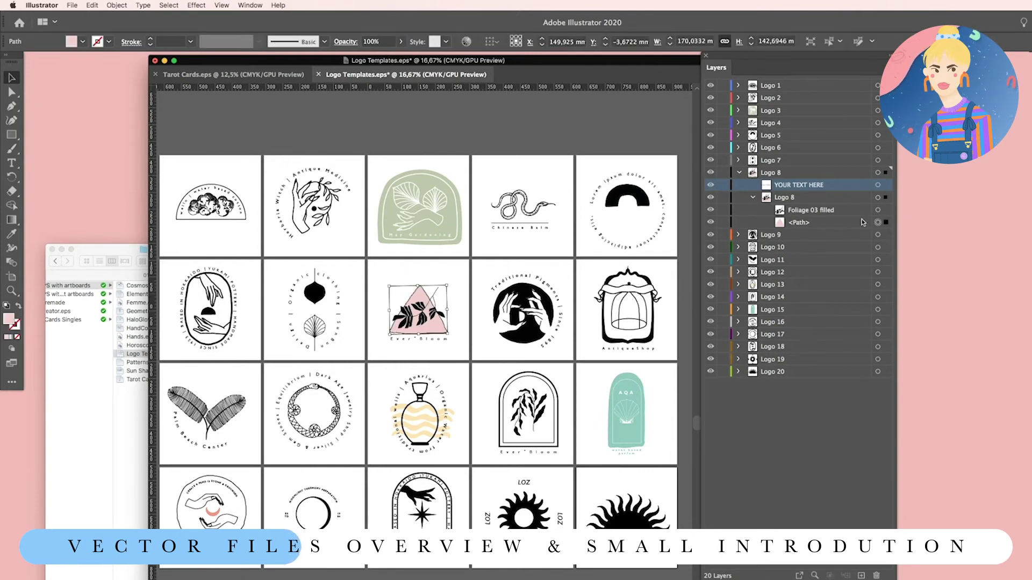
pyautogui.click(752, 197)
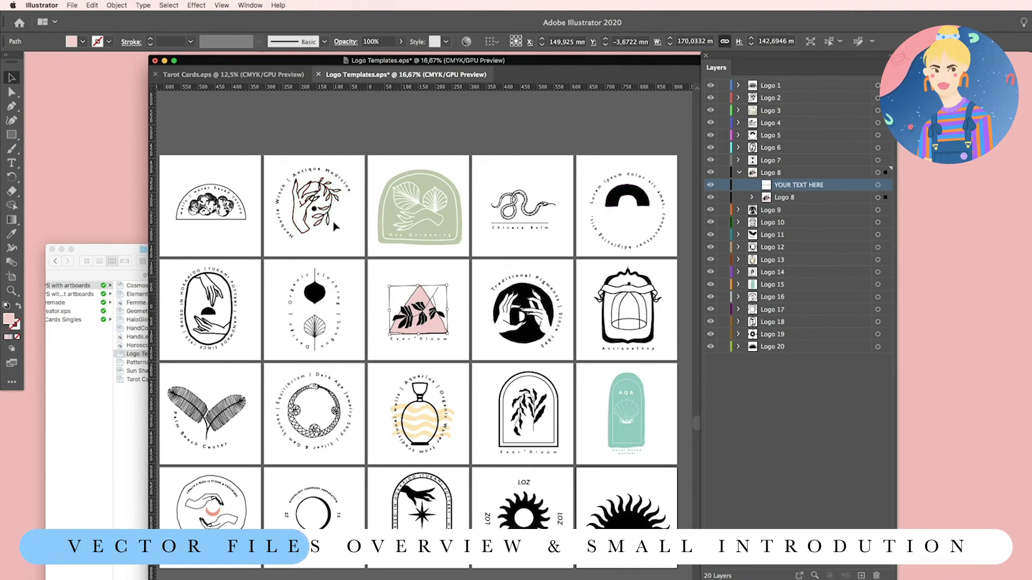
pyautogui.click(469, 308)
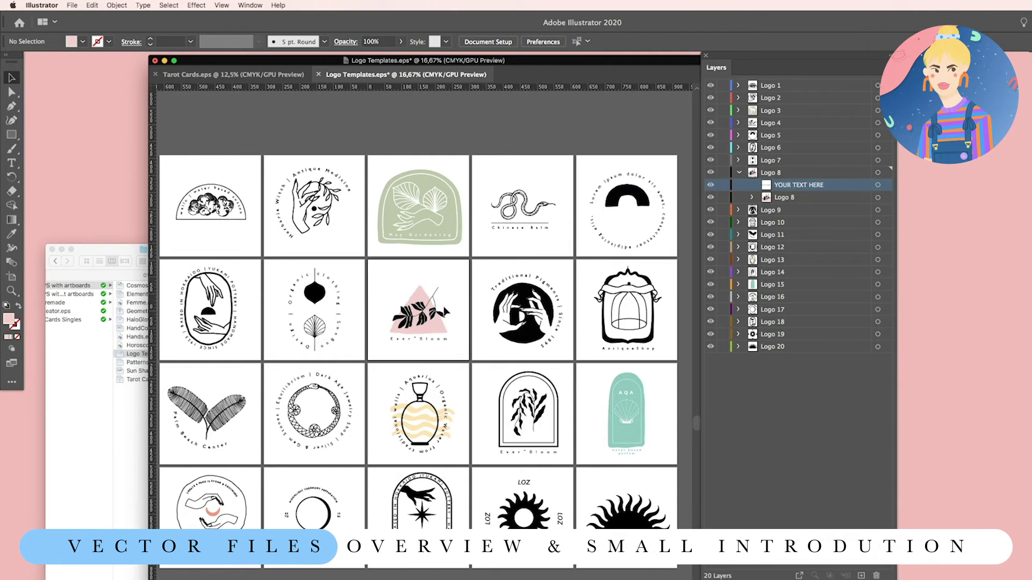
# - Try to group the Logo 8 artwork on its artboard, and deselect it
pyautogui.moveTo(376, 275); pyautogui.dragTo(465, 350)
pyautogui.press('super+g')
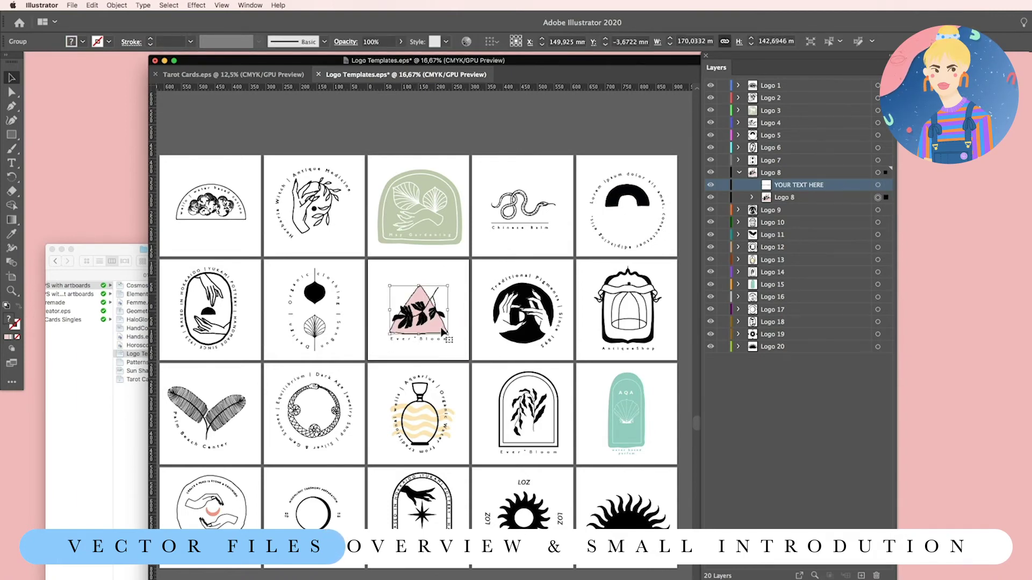
pyautogui.click(462, 352)
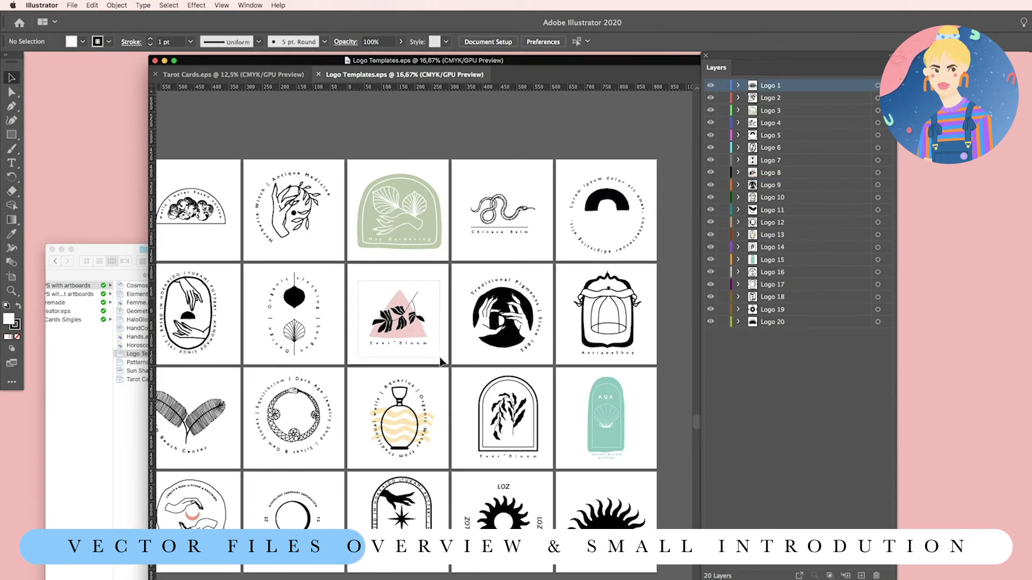
# - Select the Logo 8 artwork with its text, open Export Selection for it and review the asset's scale options
pyautogui.click(440, 358)
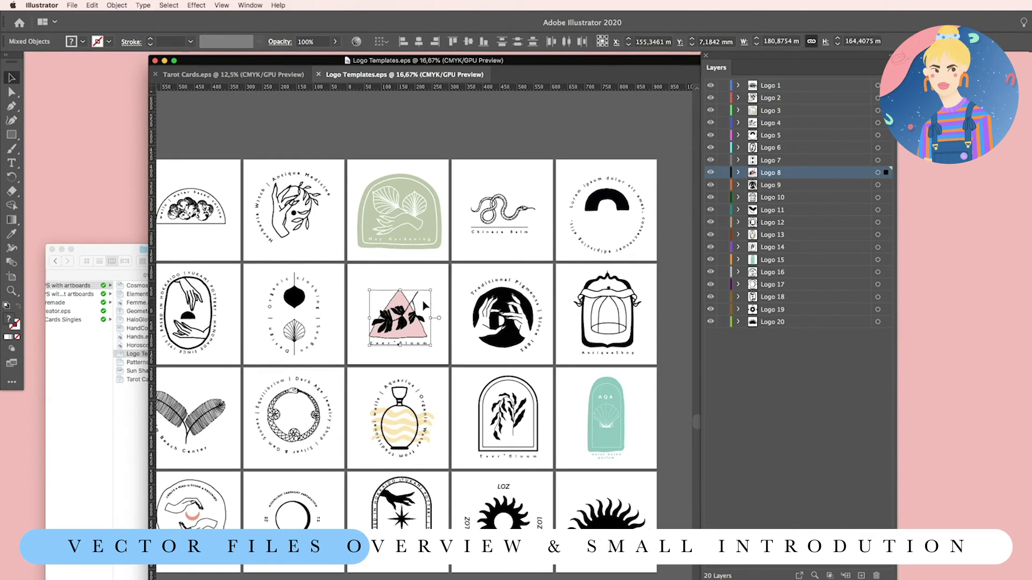
pyautogui.click(71, 6)
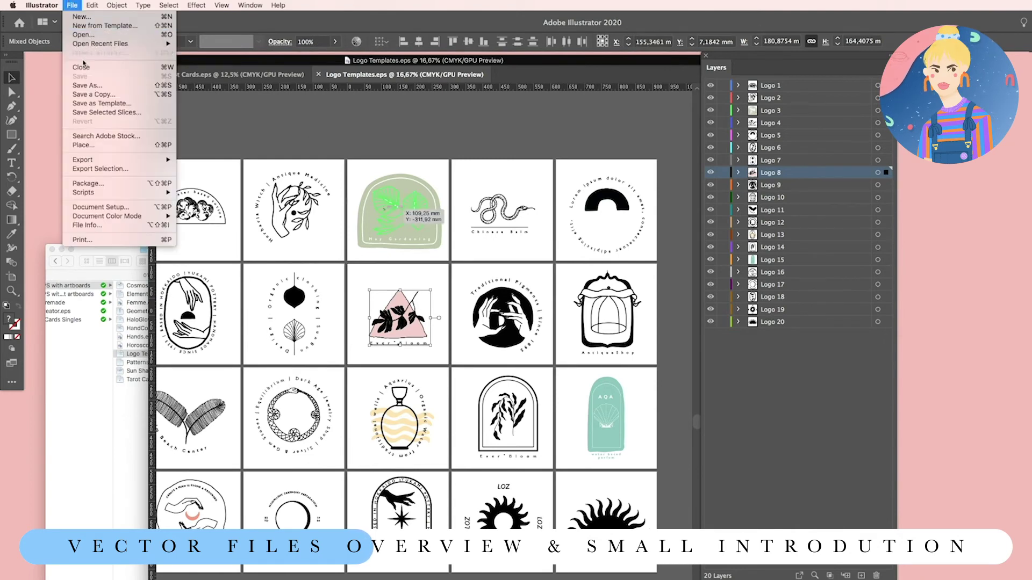
pyautogui.click(100, 168)
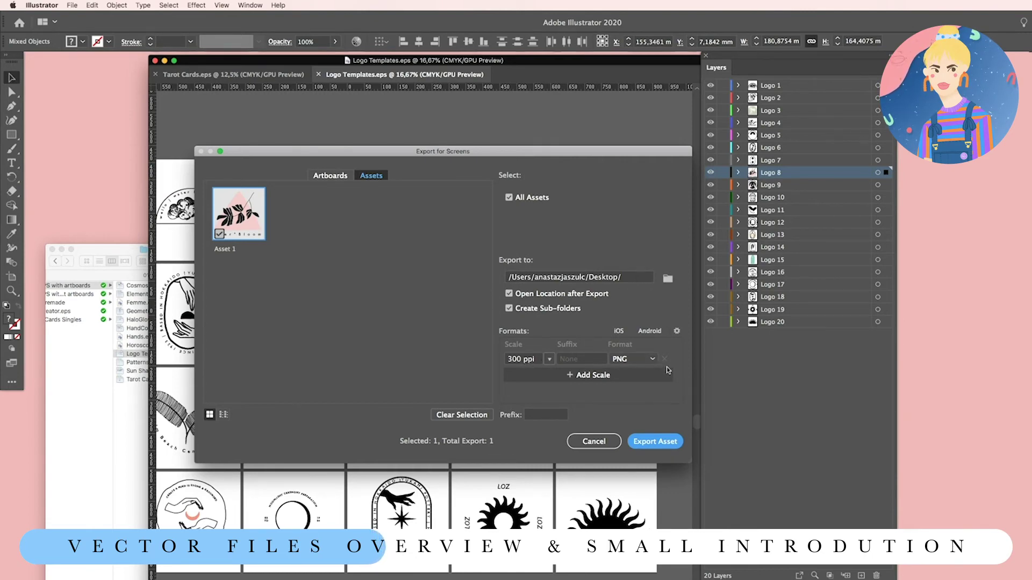
pyautogui.click(549, 359)
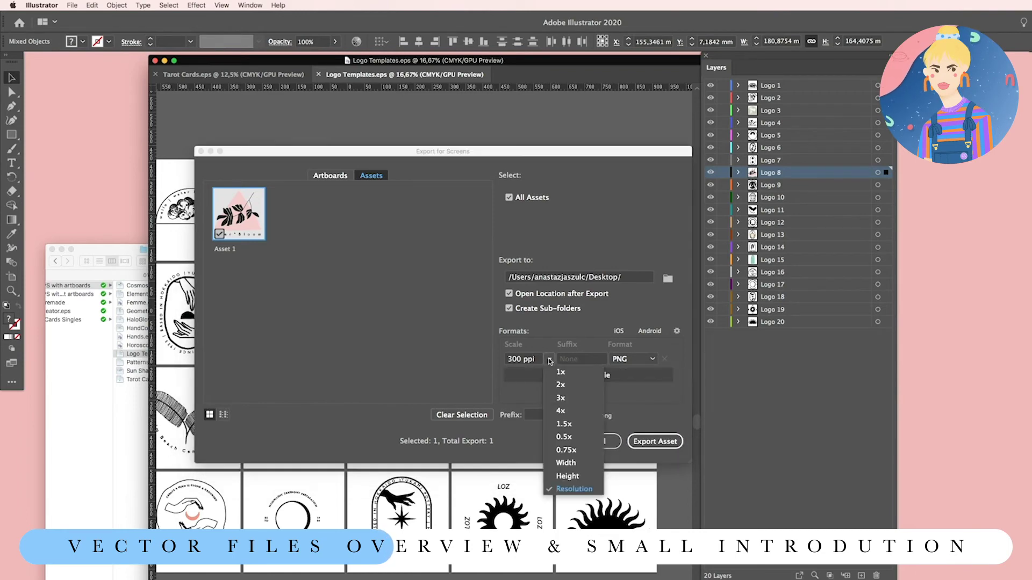
pyautogui.click(550, 359)
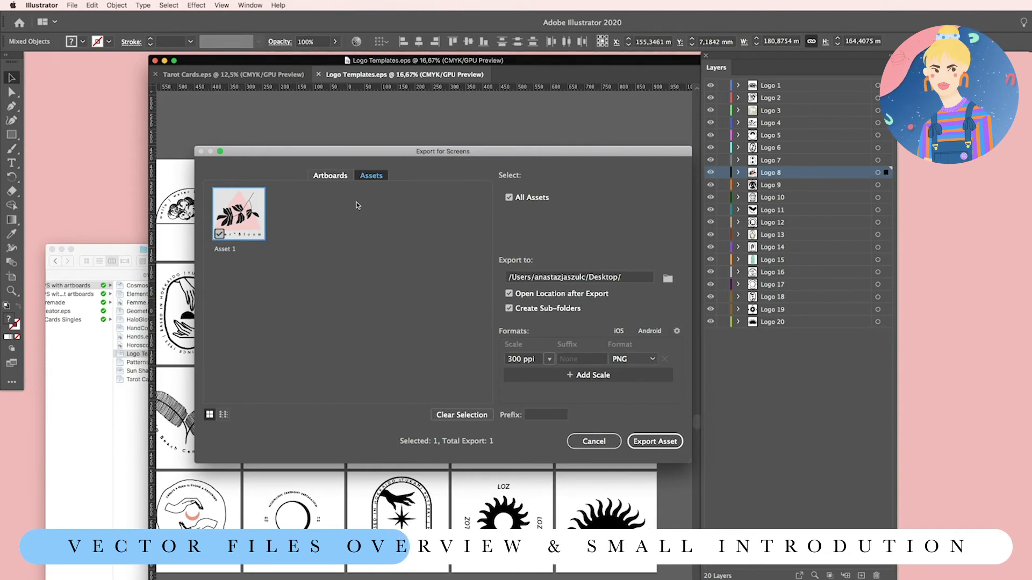
# - Look through the artboards available for export, cancel the Export for Screens dialog and deselect the artwork
pyautogui.click(330, 176)
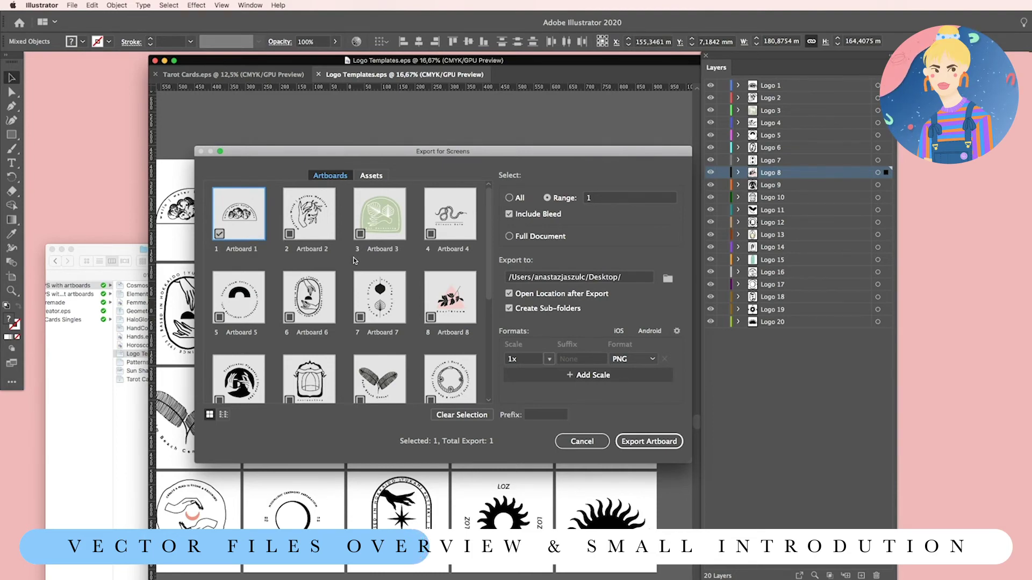
pyautogui.scroll(-5, 353, 260)
pyautogui.scroll(5, 353, 261)
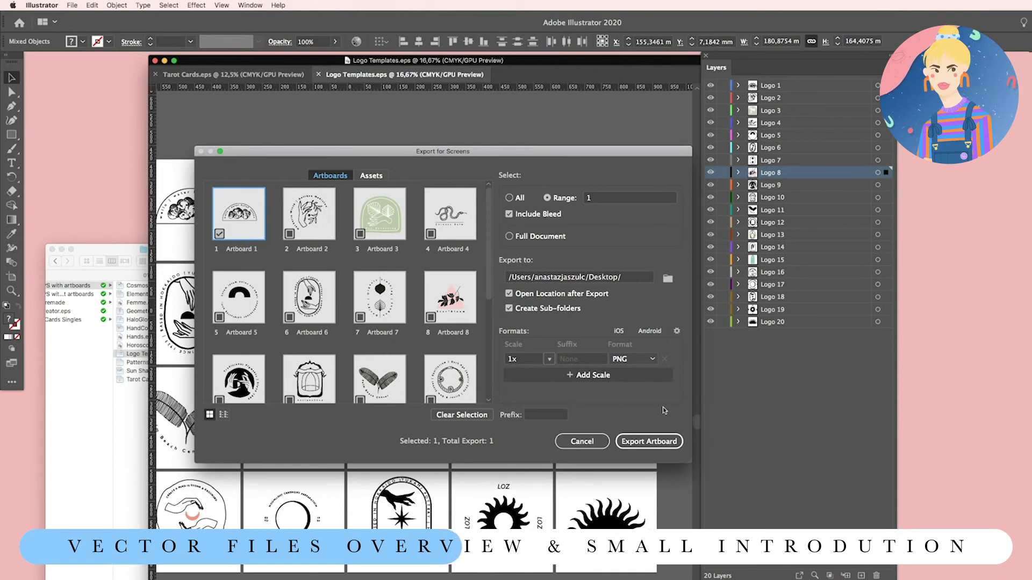
pyautogui.click(578, 445)
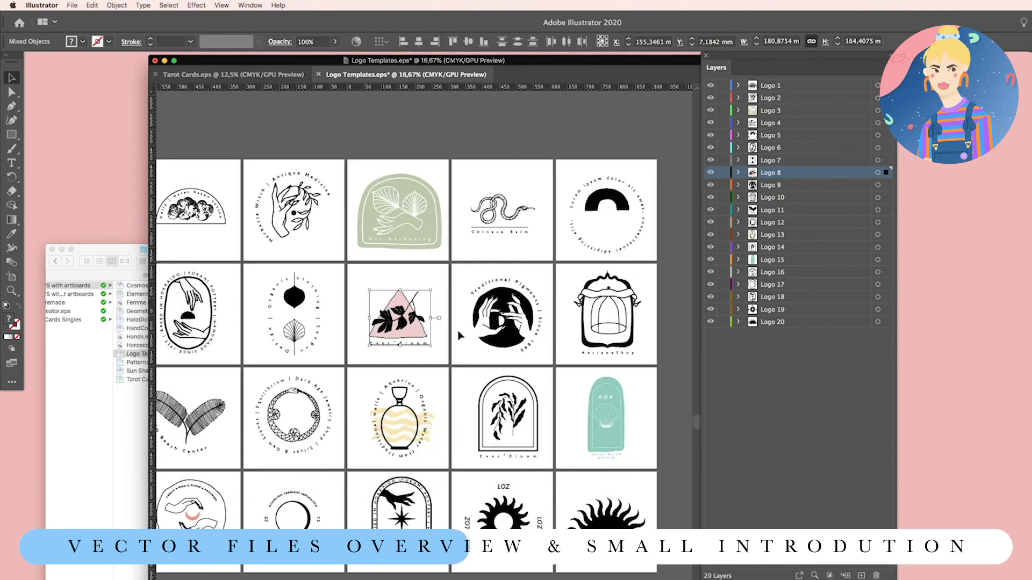
pyautogui.click(446, 344)
# - Switch to Finder and open SunCreator.eps from the 02_EPS folder in Illustrator
pyautogui.scroll(-1, 453, 340)
pyautogui.hscroll(-1, 453, 340)
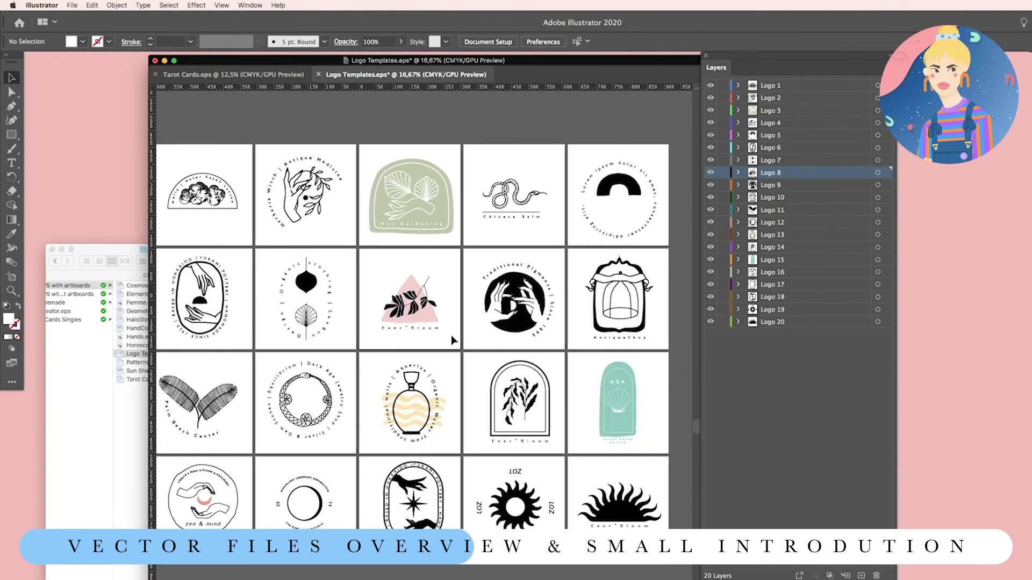
pyautogui.hscroll(-1, 453, 340)
pyautogui.click(70, 351)
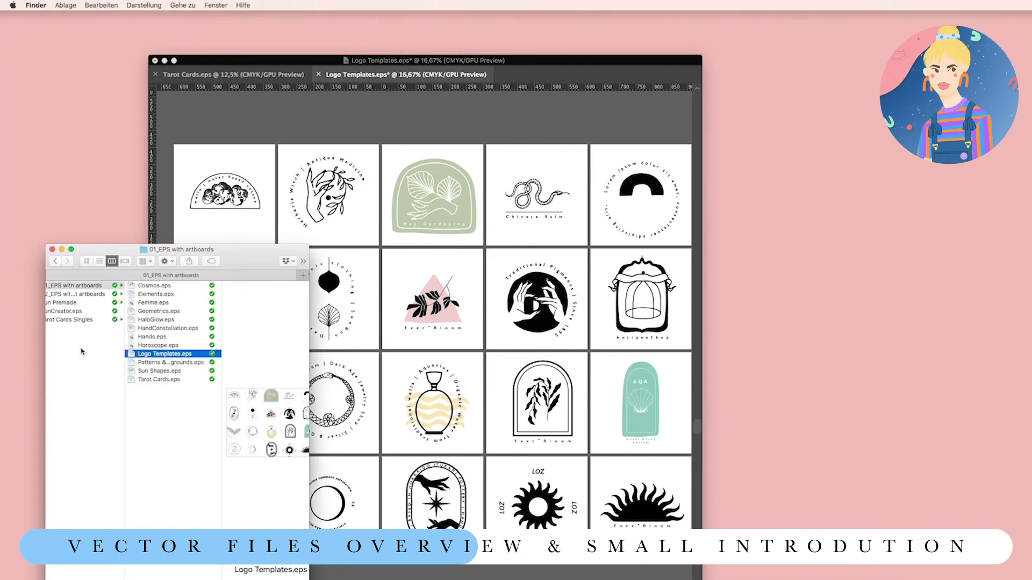
pyautogui.hscroll(-2, 81, 352)
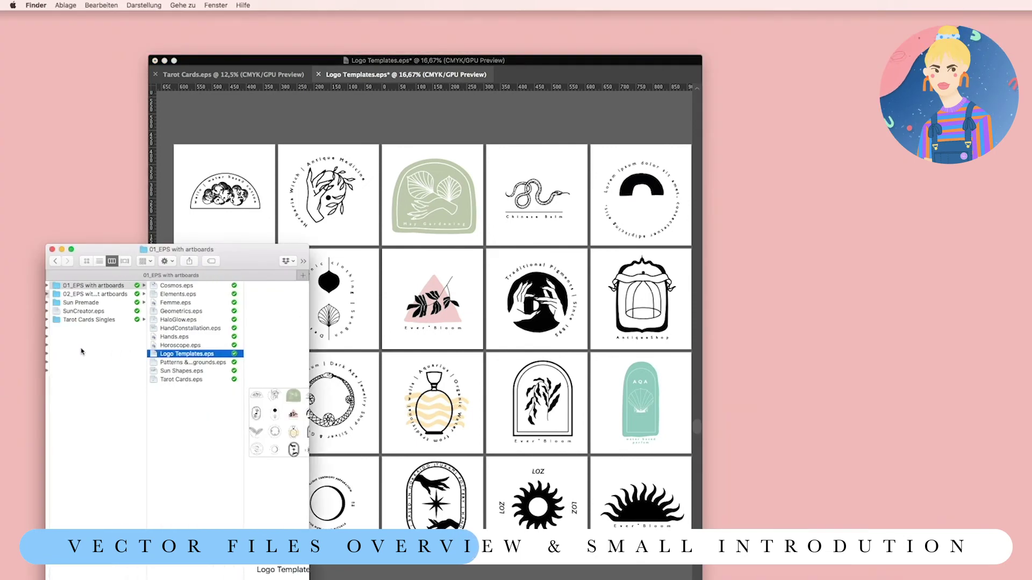
pyautogui.click(104, 311)
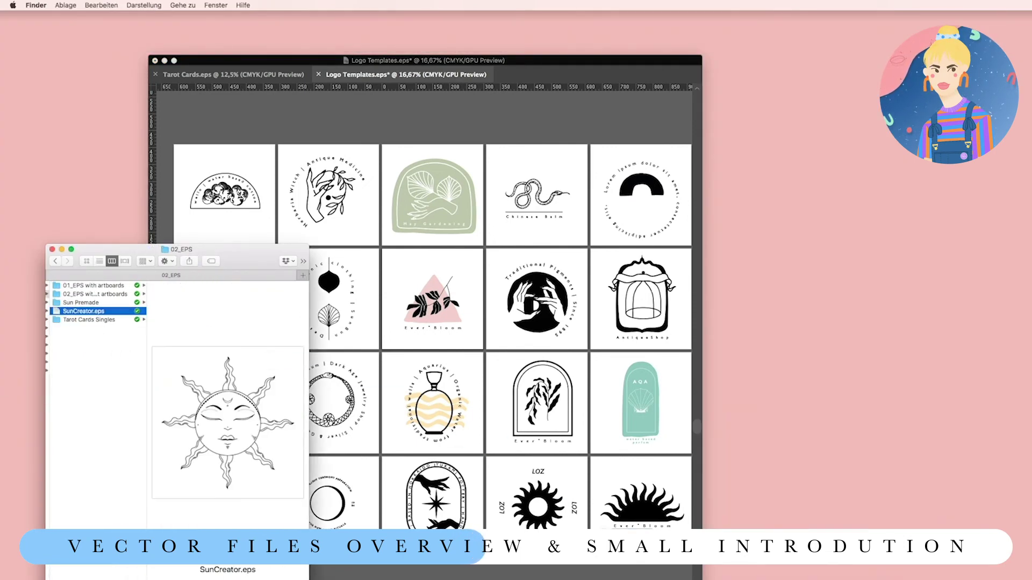
pyautogui.press('super+o')
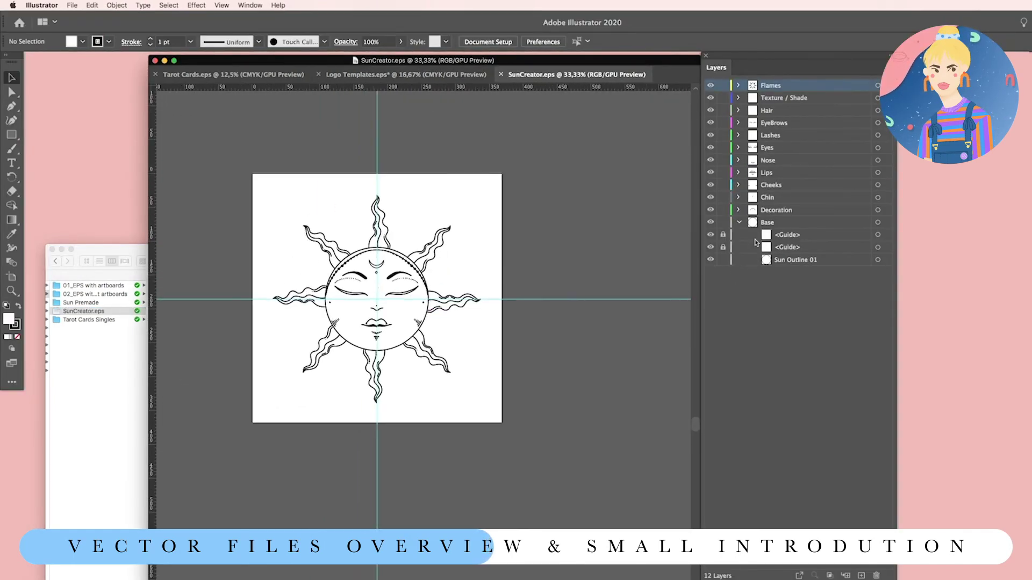
# - Hide both guides in the Base layer and collapse the layer
pyautogui.click(740, 223)
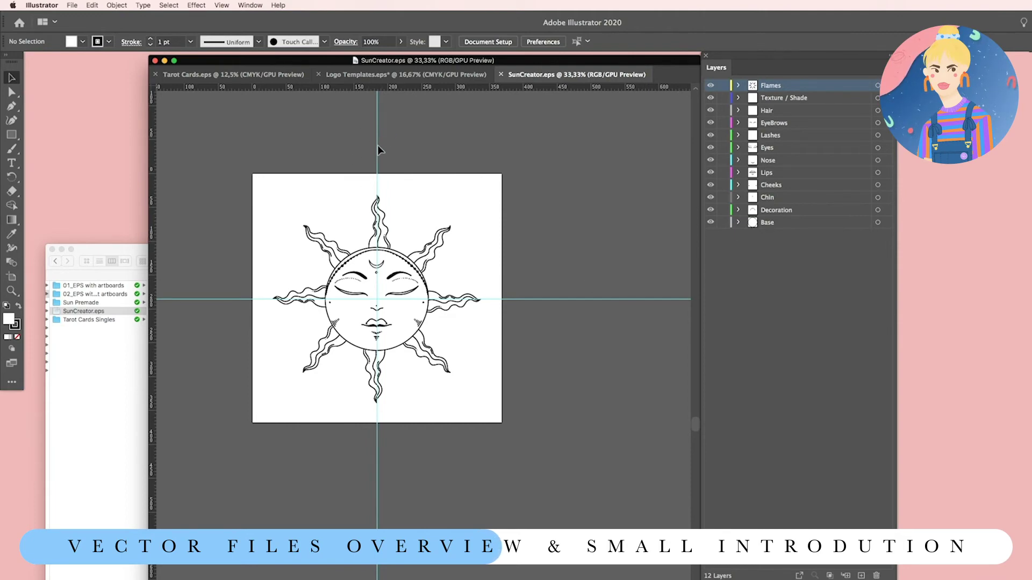
pyautogui.click(739, 222)
pyautogui.click(709, 235)
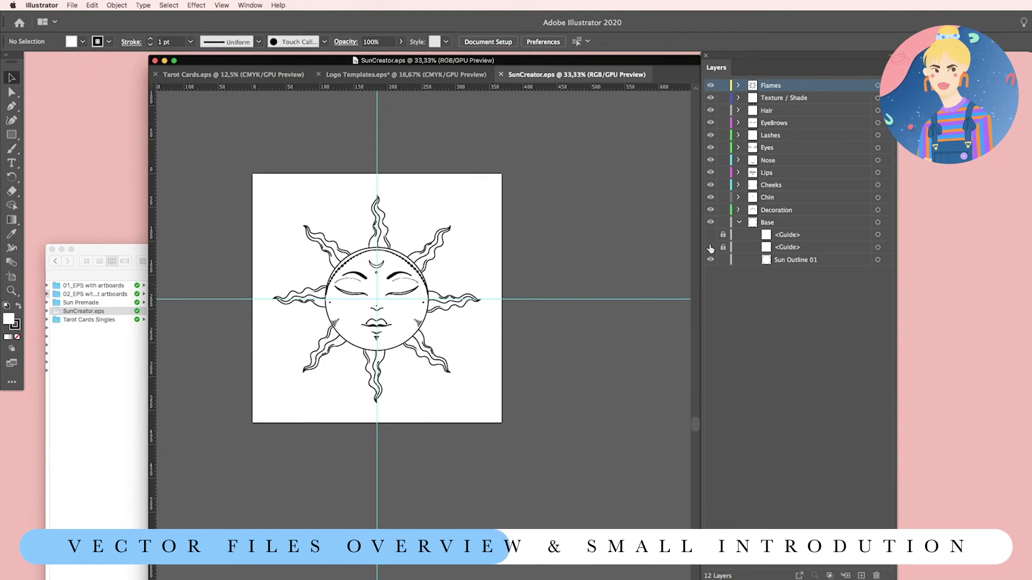
pyautogui.click(710, 246)
pyautogui.click(739, 223)
# - Enlarge the sun artwork to 50% and expand the Flames layer to look over its designs
pyautogui.click(11, 291)
pyautogui.click(352, 281)
pyautogui.scroll(-3, 411, 331)
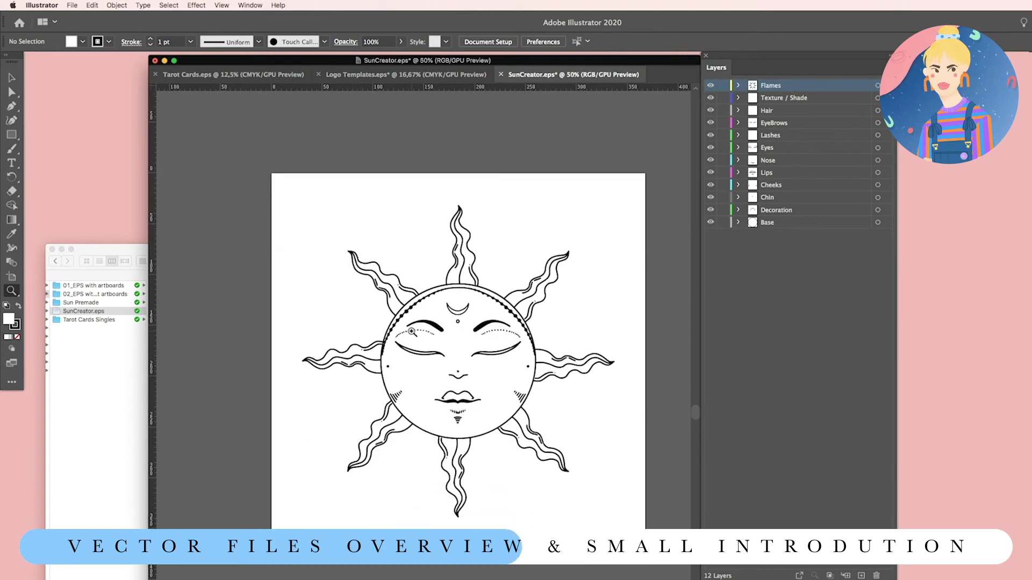
pyautogui.click(11, 77)
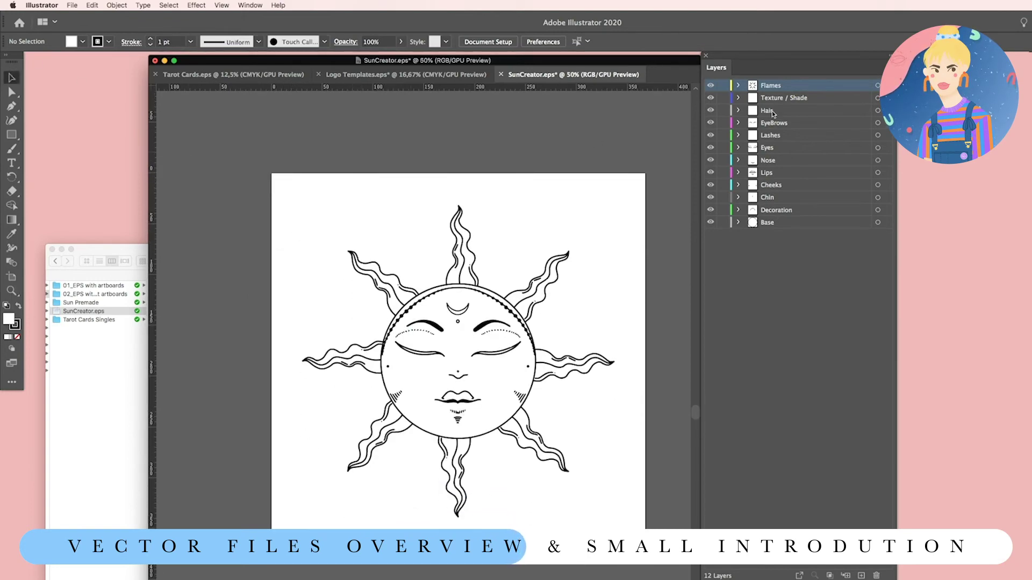
pyautogui.click(738, 85)
pyautogui.click(738, 86)
pyautogui.click(739, 86)
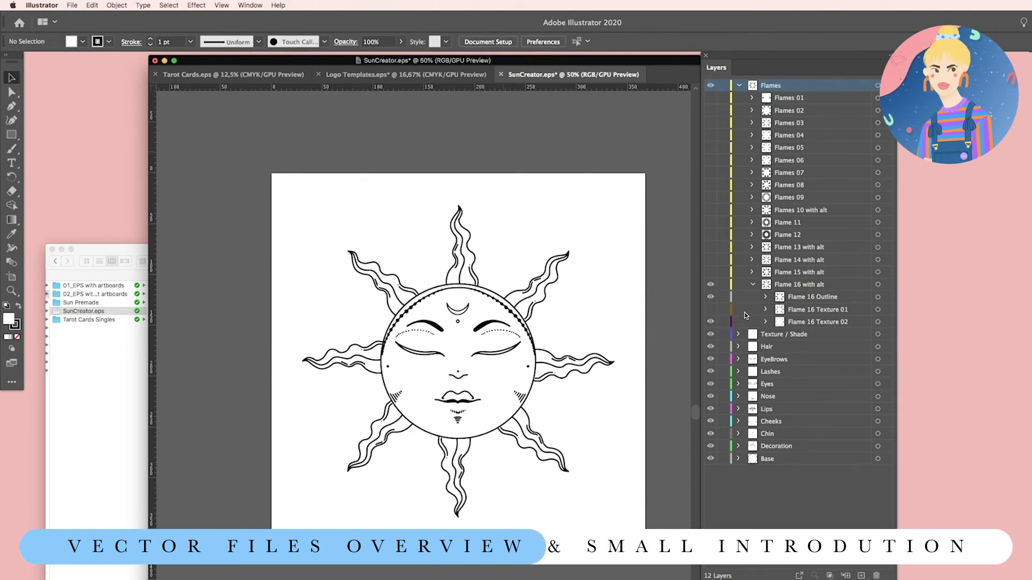
# - Show Flame 16 Texture 01 and hide Flame 16 Texture 02, toggling the second texture to compare
pyautogui.click(710, 310)
pyautogui.click(711, 321)
pyautogui.click(711, 322)
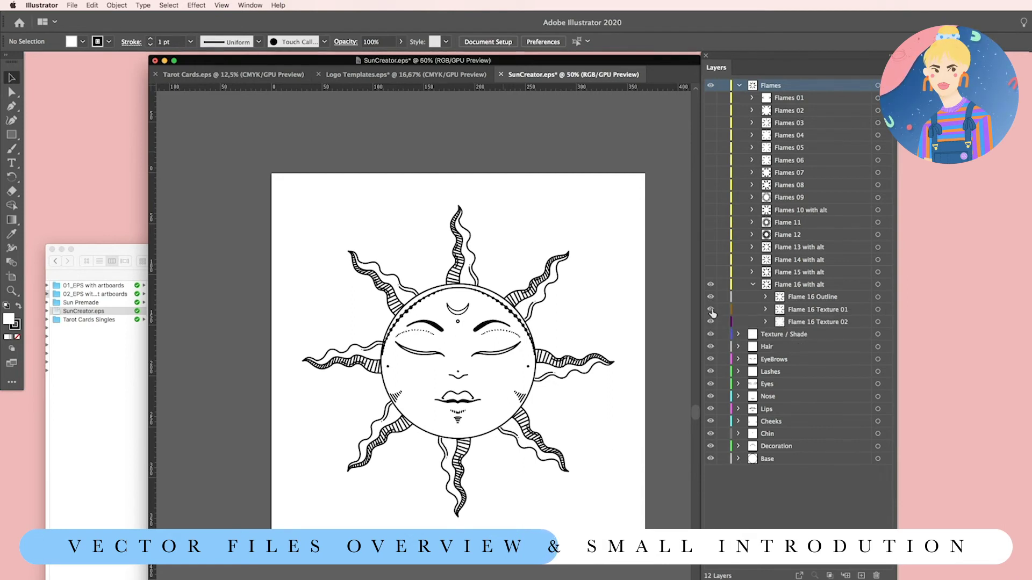
pyautogui.click(710, 323)
pyautogui.click(709, 322)
pyautogui.click(710, 322)
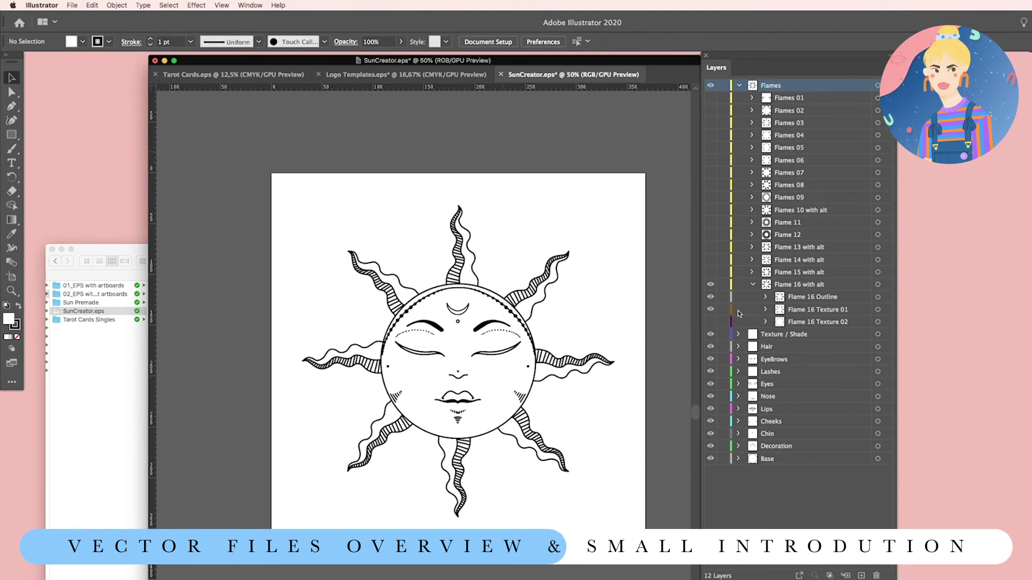
# - Hide Flame 16 with alt and preview the Flames 10 with alt, Flames 07, Flames 05 and Flame 11 designs in turn
pyautogui.click(752, 286)
pyautogui.click(709, 284)
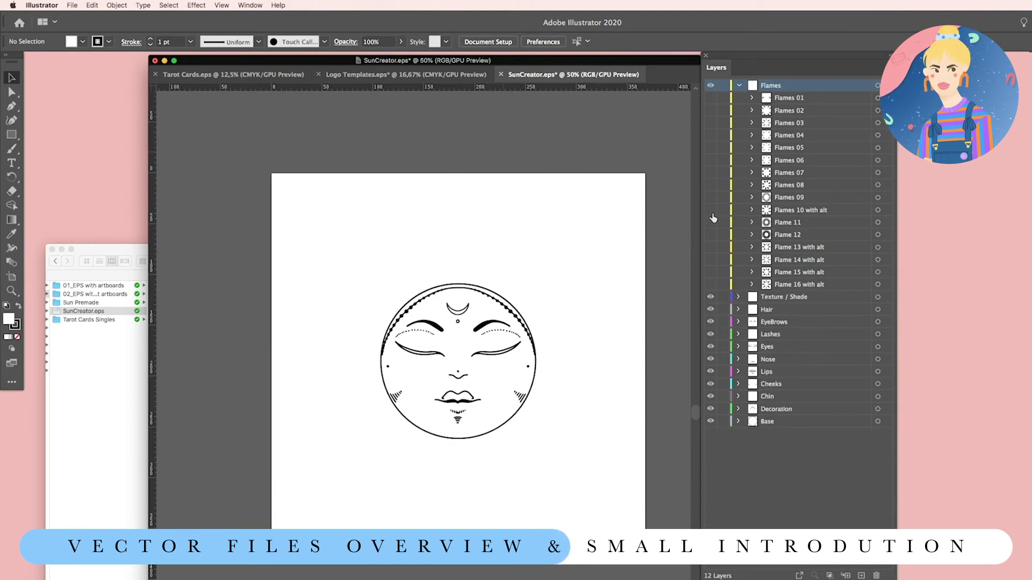
pyautogui.click(710, 210)
pyautogui.click(710, 210)
pyautogui.click(710, 172)
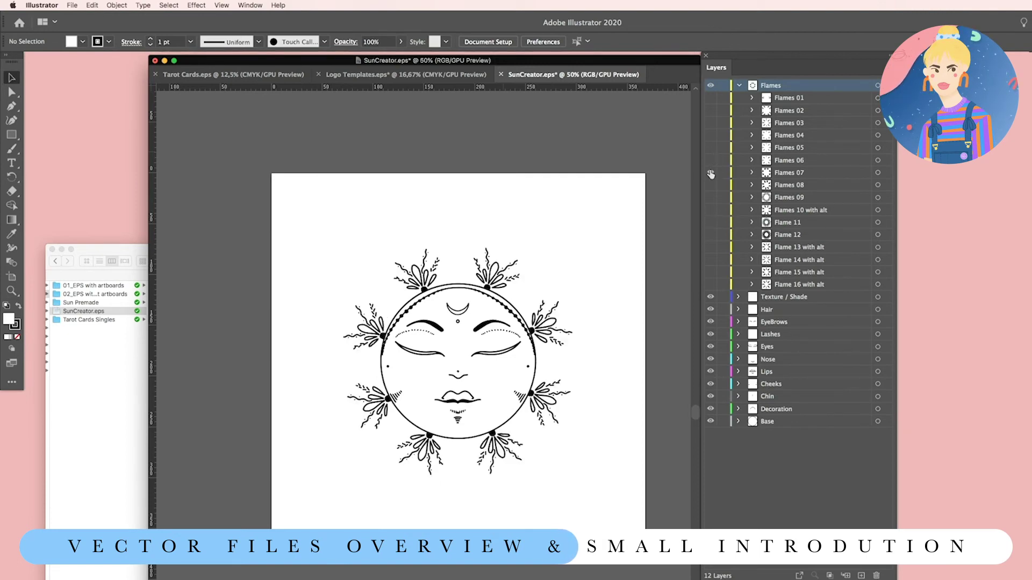
pyautogui.click(709, 173)
pyautogui.click(710, 147)
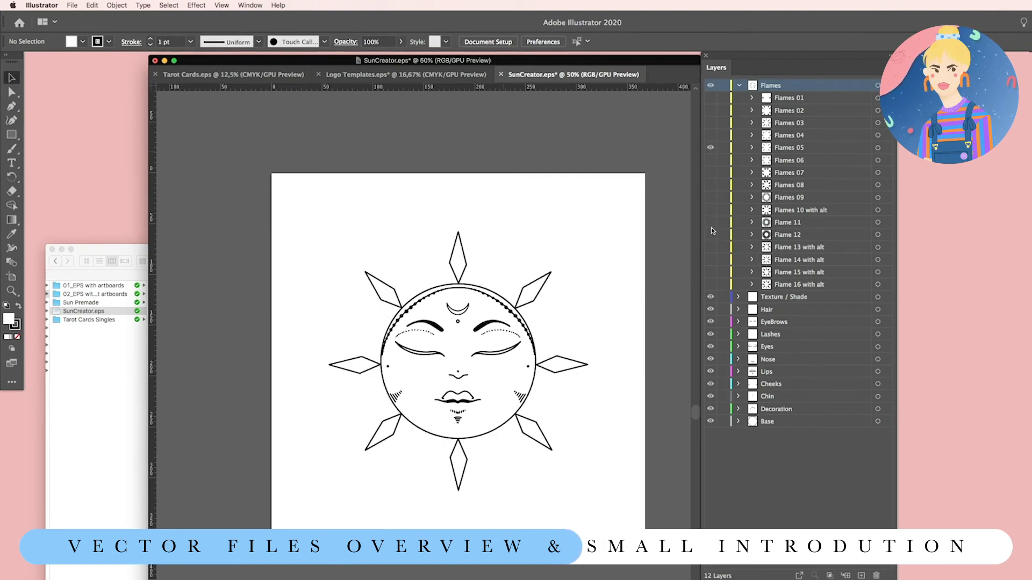
pyautogui.click(710, 222)
pyautogui.click(710, 147)
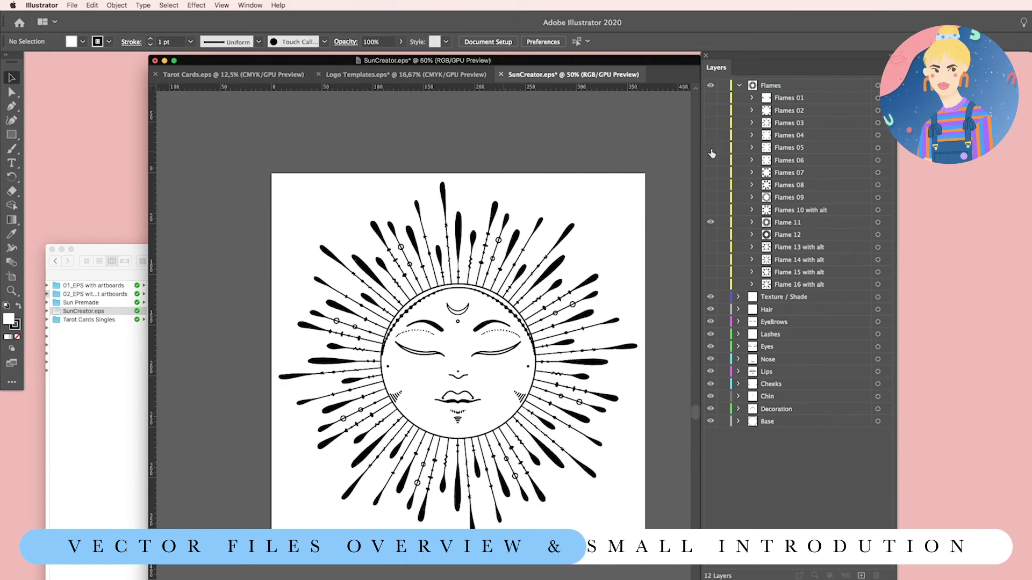
pyautogui.click(710, 221)
# - Show Flame 15 with alt instead of Flame 14 with alt, and collapse the Flames layer
pyautogui.click(710, 259)
pyautogui.click(710, 271)
pyautogui.click(710, 260)
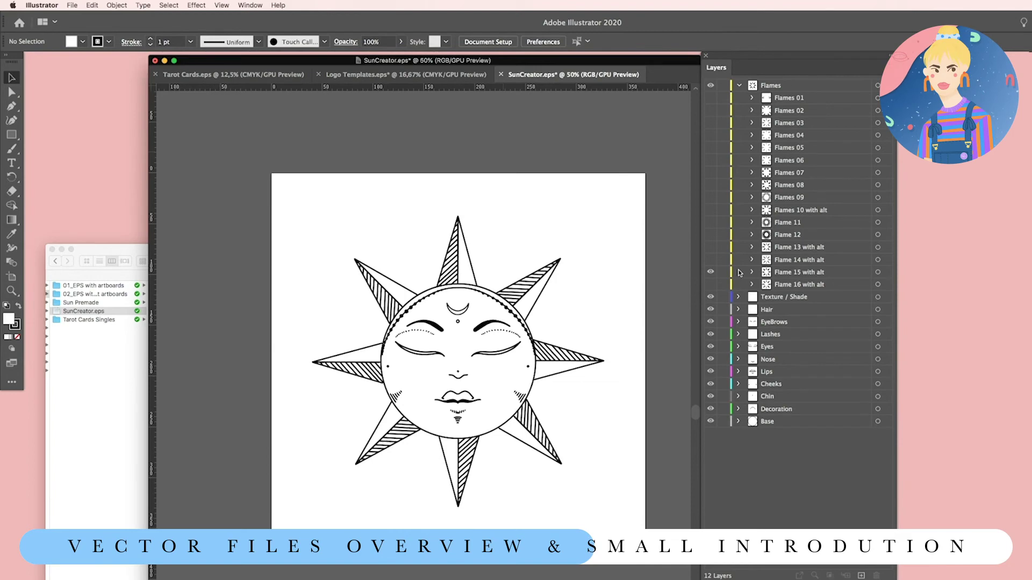
pyautogui.click(739, 85)
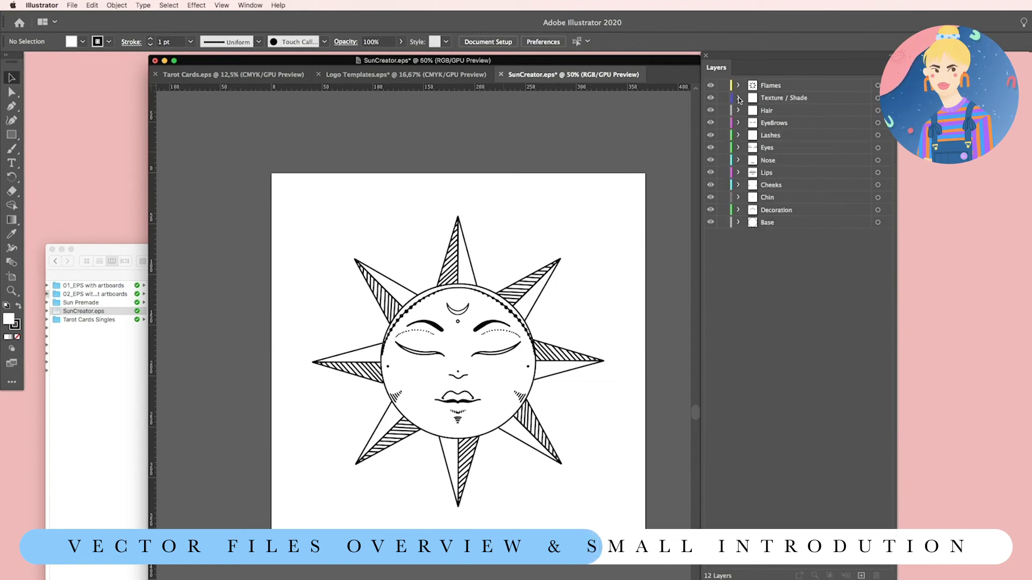
# - Expand the Texture / Shade layer and preview Shade 01, Shade 02 and both Shade 03 sublayers
pyautogui.click(739, 98)
pyautogui.click(710, 123)
pyautogui.click(710, 123)
pyautogui.click(710, 135)
pyautogui.click(710, 135)
pyautogui.click(710, 147)
pyautogui.click(710, 160)
pyautogui.click(710, 160)
# - Locate the dotted forehead arc's layer and hide the visible items in the Decoration layer, collapsing it again
pyautogui.click(514, 315)
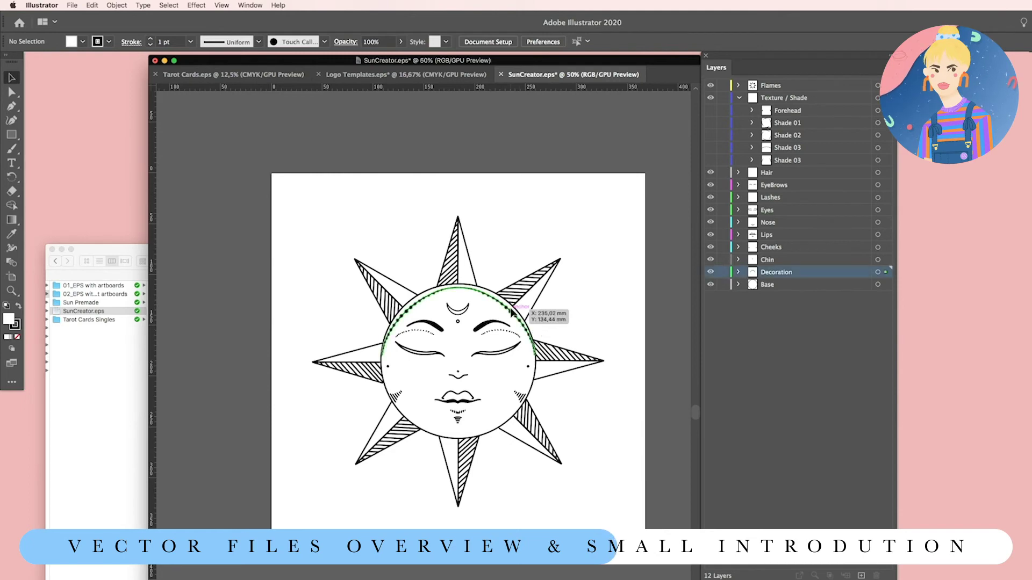
pyautogui.click(739, 273)
pyautogui.click(710, 284)
pyautogui.click(710, 297)
pyautogui.click(710, 359)
pyautogui.click(739, 272)
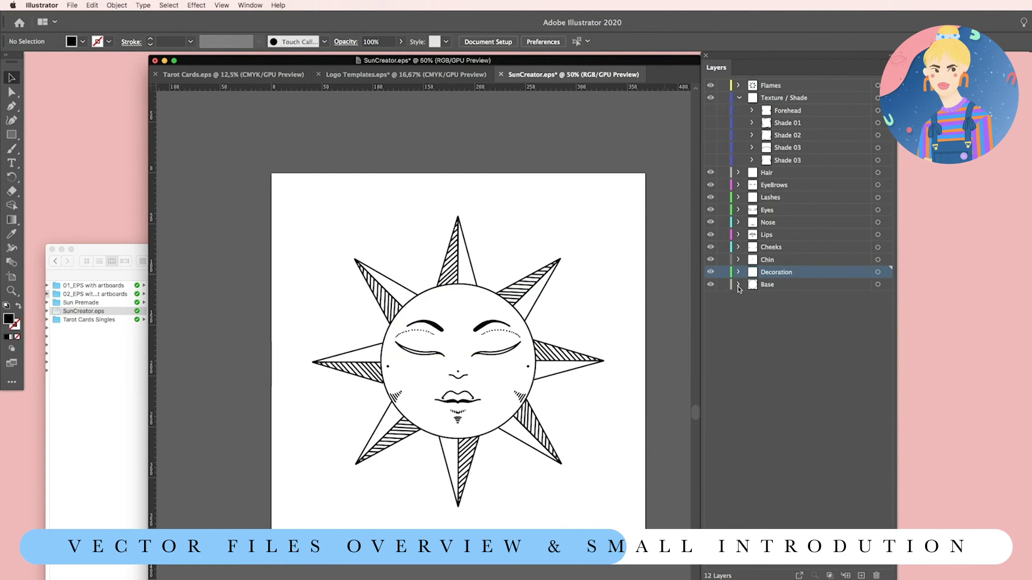
# - Preview the upper Shade 03 sublayer, and turn on Shade 02 in the Texture / Shade layer instead
pyautogui.click(710, 147)
pyautogui.click(710, 147)
pyautogui.click(710, 135)
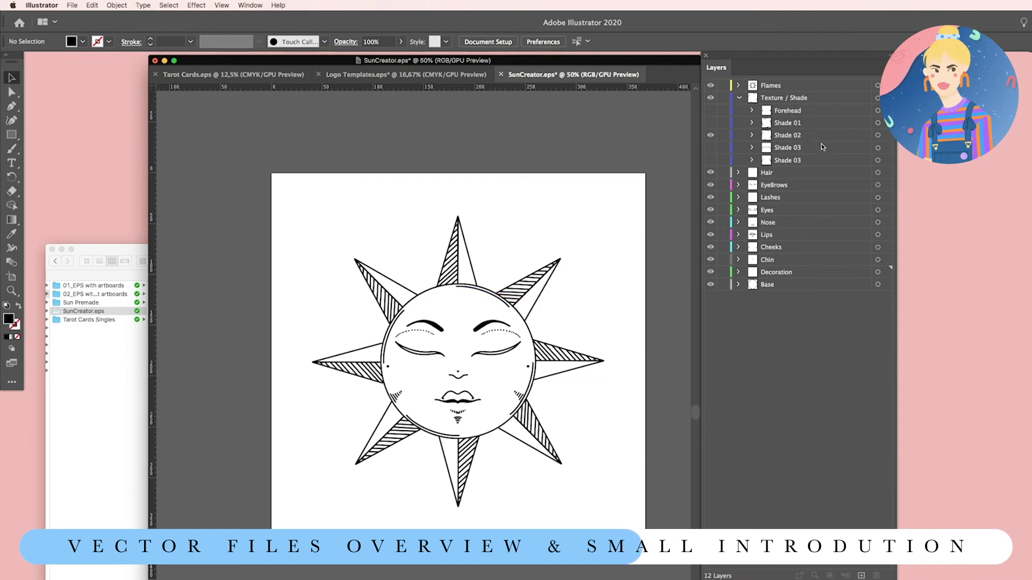
pyautogui.click(739, 100)
pyautogui.click(738, 99)
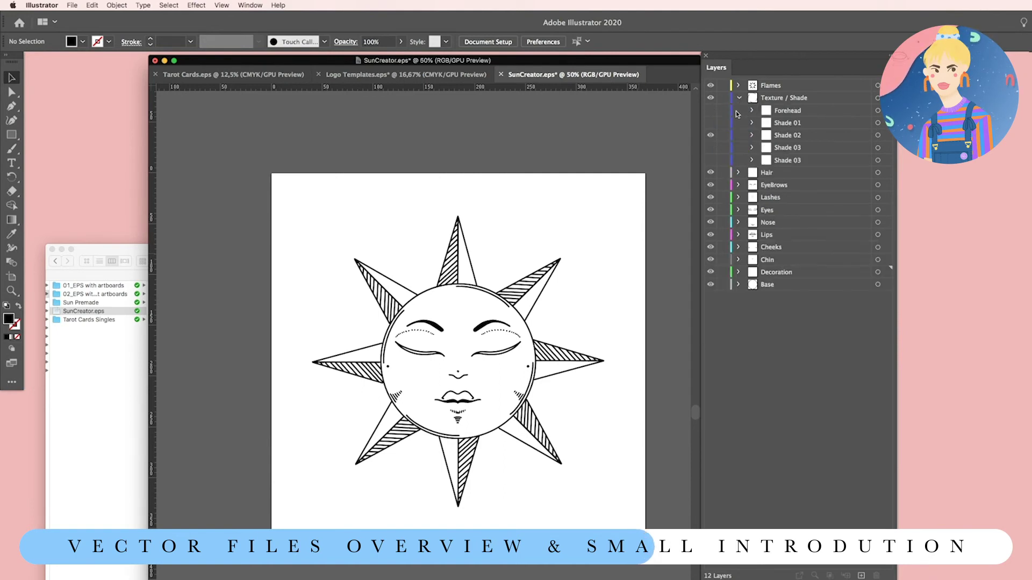
# - Hide Shade 02 in the Texture / Shade layer, and preview Hair 02, Hair 05 and Hair 06 in the Hair layer
pyautogui.click(738, 98)
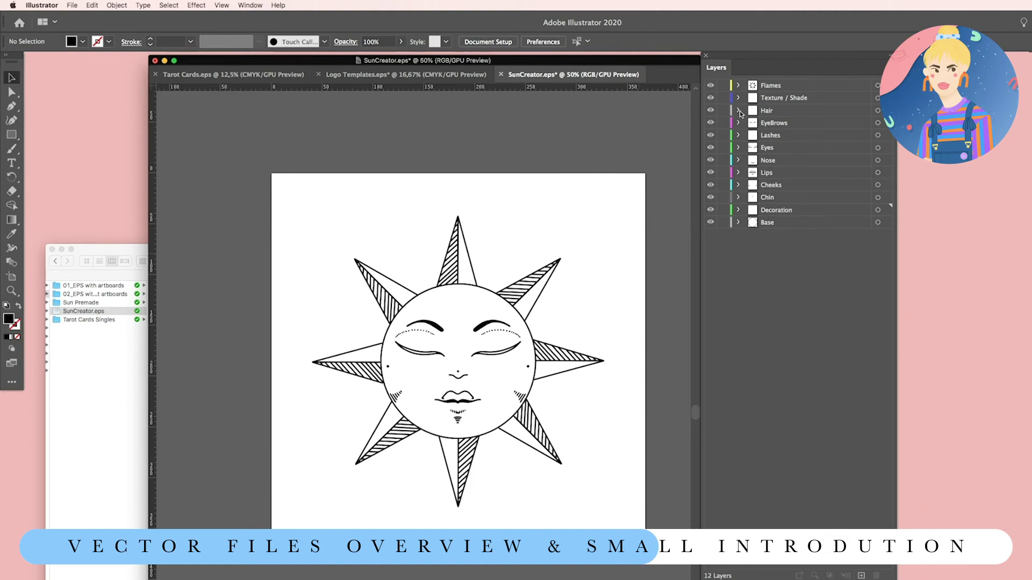
pyautogui.click(738, 110)
pyautogui.click(711, 135)
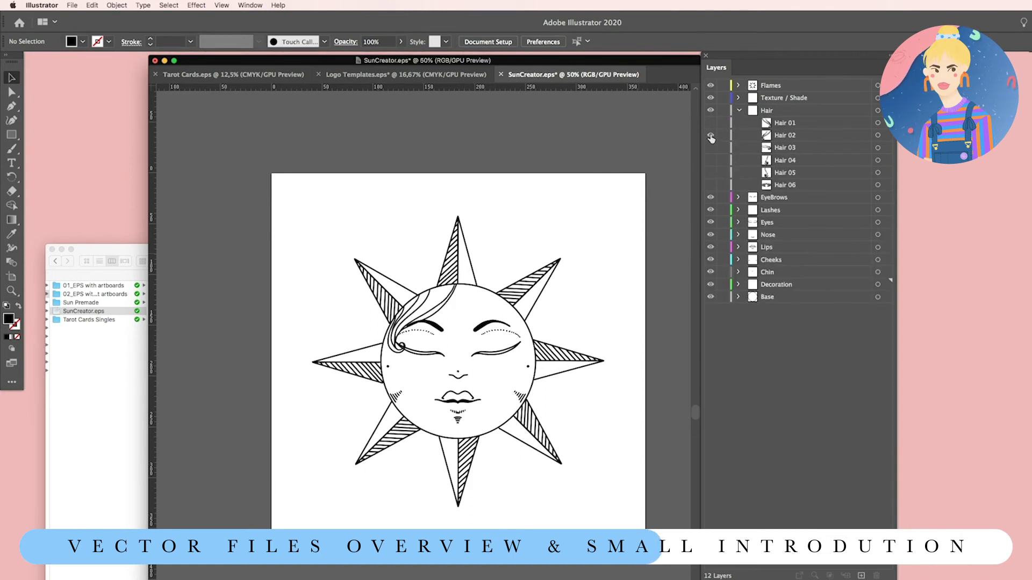
pyautogui.click(710, 136)
pyautogui.click(709, 173)
pyautogui.click(710, 173)
pyautogui.click(710, 185)
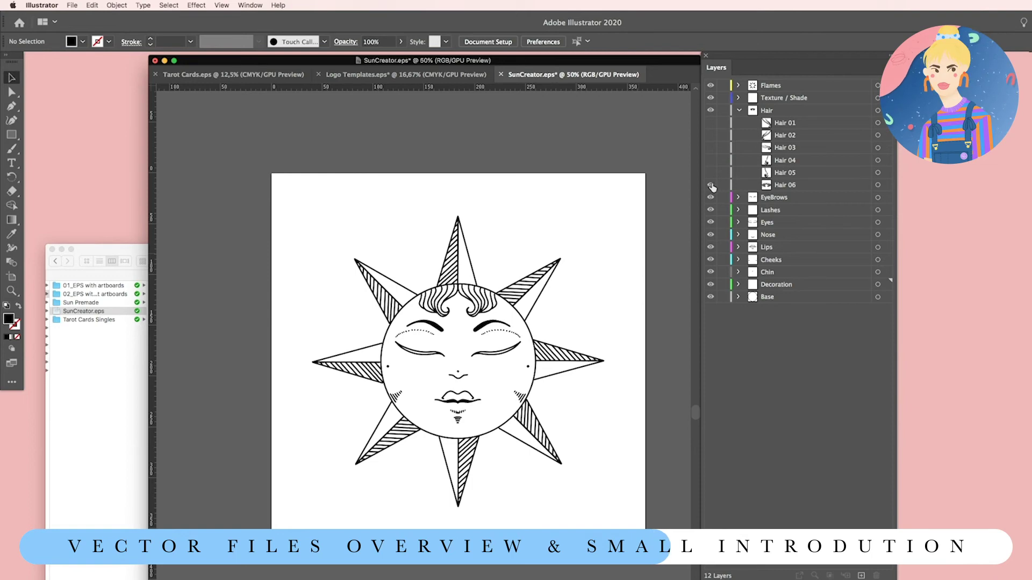
pyautogui.click(710, 185)
pyautogui.click(739, 110)
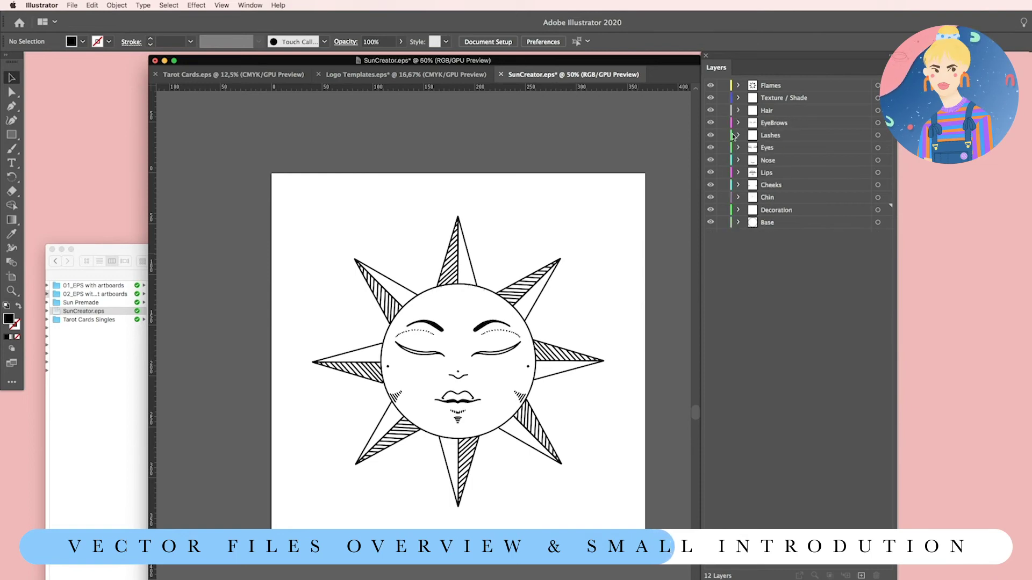
# - Expand the EyeBrows layer and show Brows 03 in place of Brows 04 higher & shorter
pyautogui.click(738, 123)
pyautogui.click(711, 186)
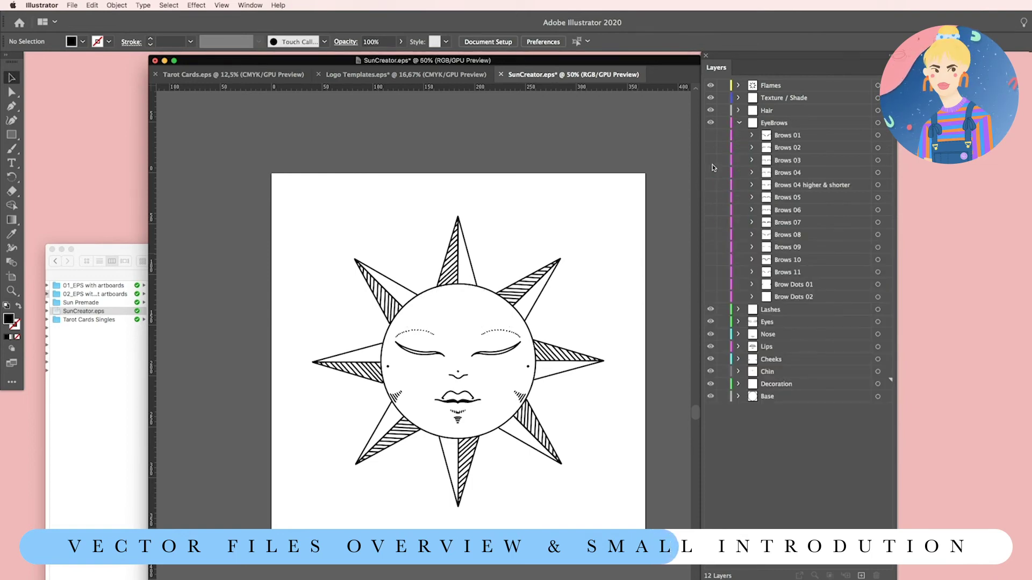
pyautogui.click(710, 160)
pyautogui.click(710, 160)
pyautogui.click(710, 160)
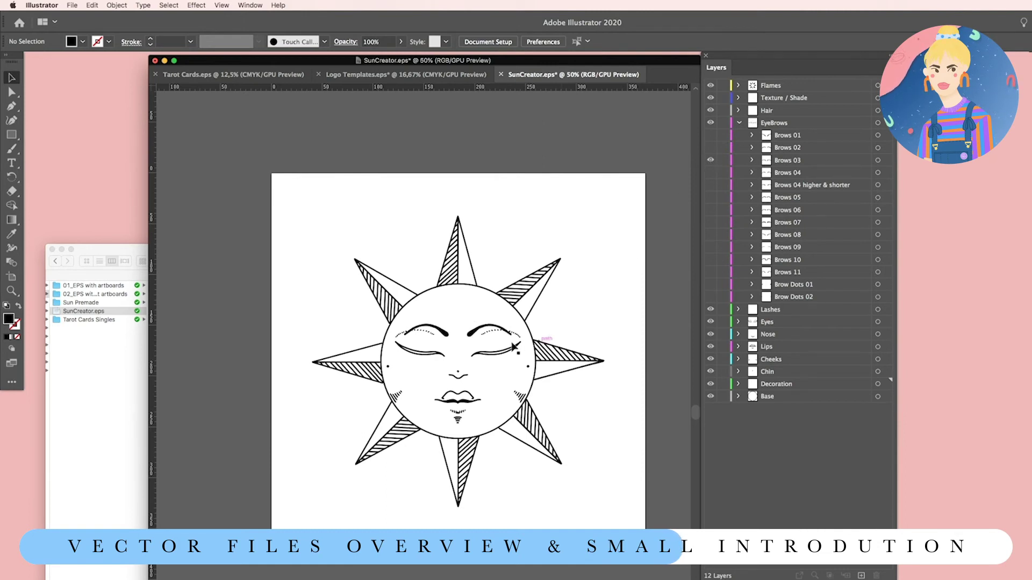
# - Move the Brows 03 eyebrow pair about 7 mm upward on the face
pyautogui.click(437, 333)
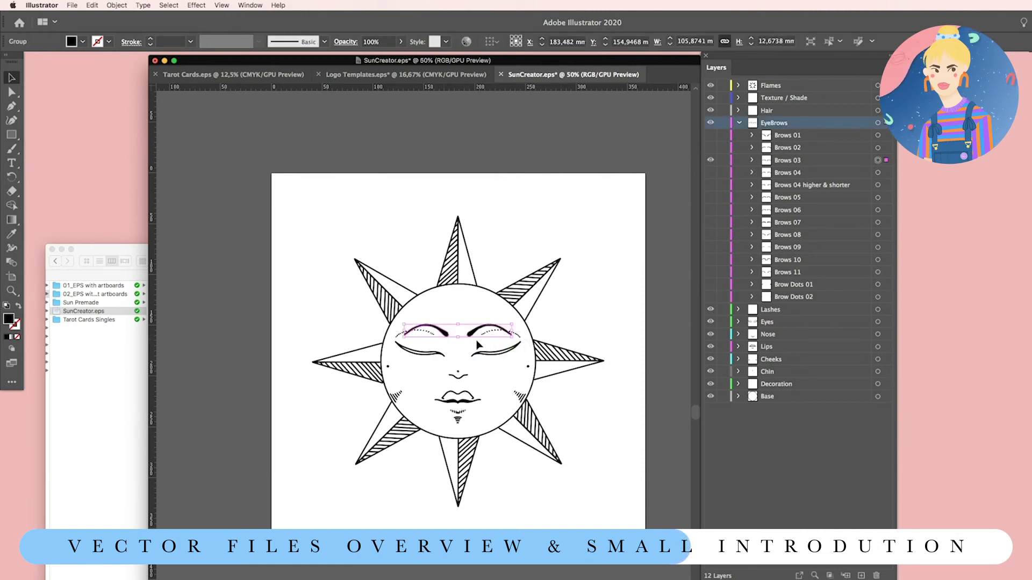
pyautogui.hotkey('shift', 'Up')
pyautogui.hotkey('shift', 'Up')
pyautogui.hotkey('shift', 'Up')
pyautogui.hotkey('shift', 'Up')
pyautogui.hotkey('shift', 'Down')
pyautogui.hotkey('shift', 'Down')
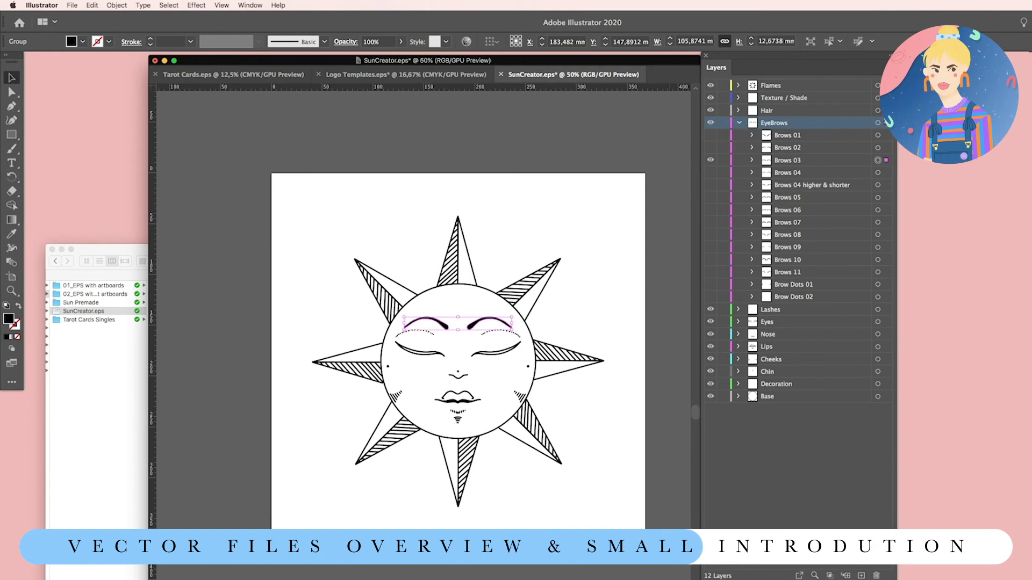
# - Hide Brows 03 and preview Brows 06 and Brows 08 in the EyeBrows layer
pyautogui.click(710, 160)
pyautogui.click(710, 210)
pyautogui.click(709, 210)
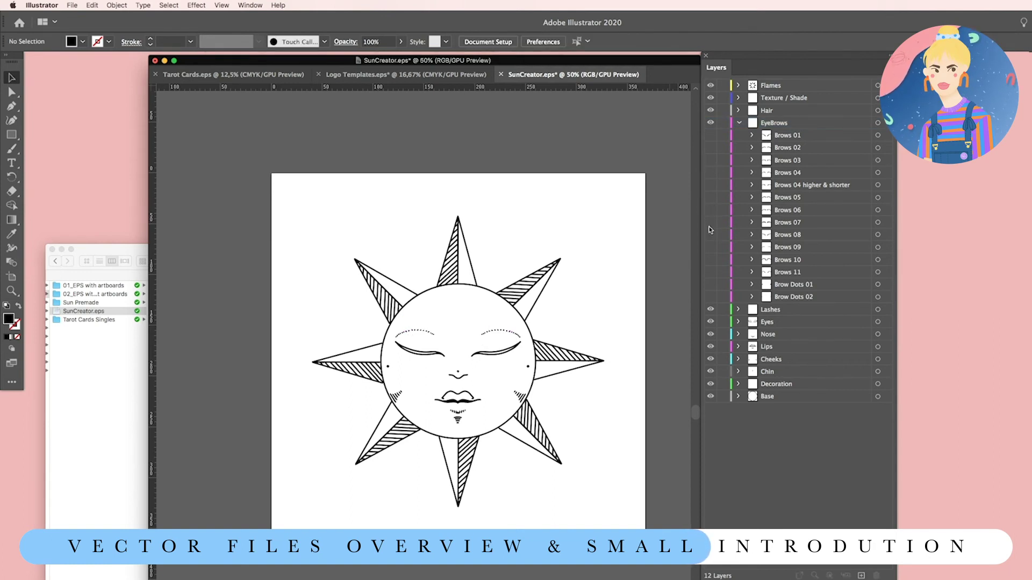
pyautogui.click(710, 234)
# - Show Brow Dots 01, preview Brow Dots 02, and collapse the EyeBrows layer
pyautogui.click(710, 285)
pyautogui.click(711, 297)
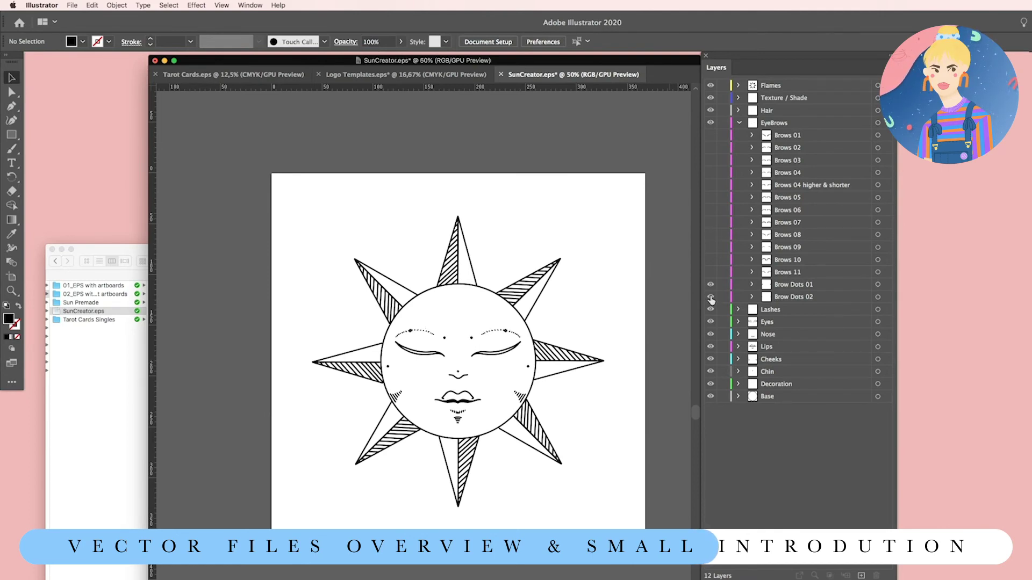
pyautogui.click(711, 297)
pyautogui.click(739, 124)
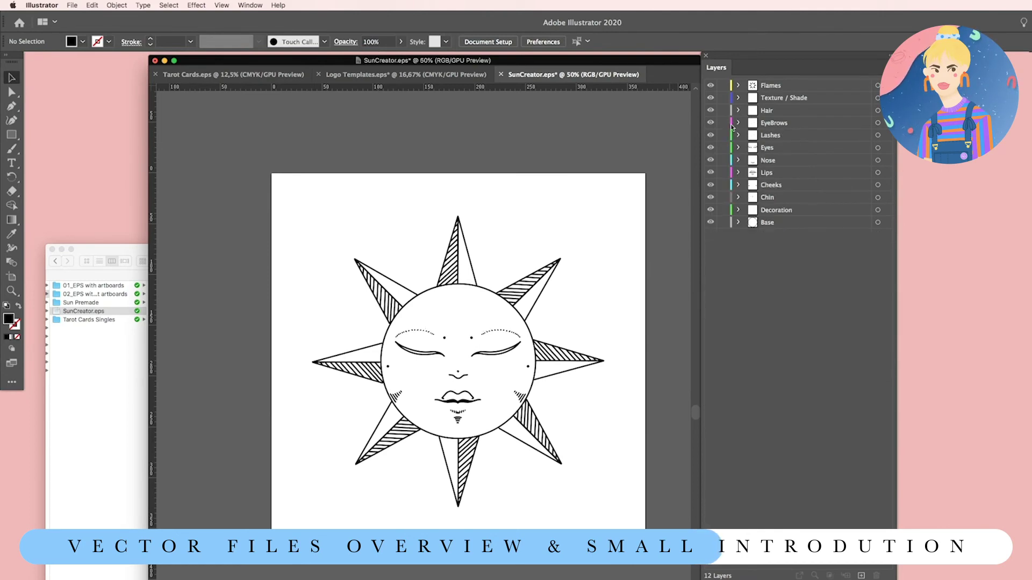
# - Expand the Lashes layer and preview Lashes 01 and Lashes 02 on the closed eyes
pyautogui.click(739, 136)
pyautogui.click(710, 149)
pyautogui.click(711, 149)
pyautogui.click(711, 160)
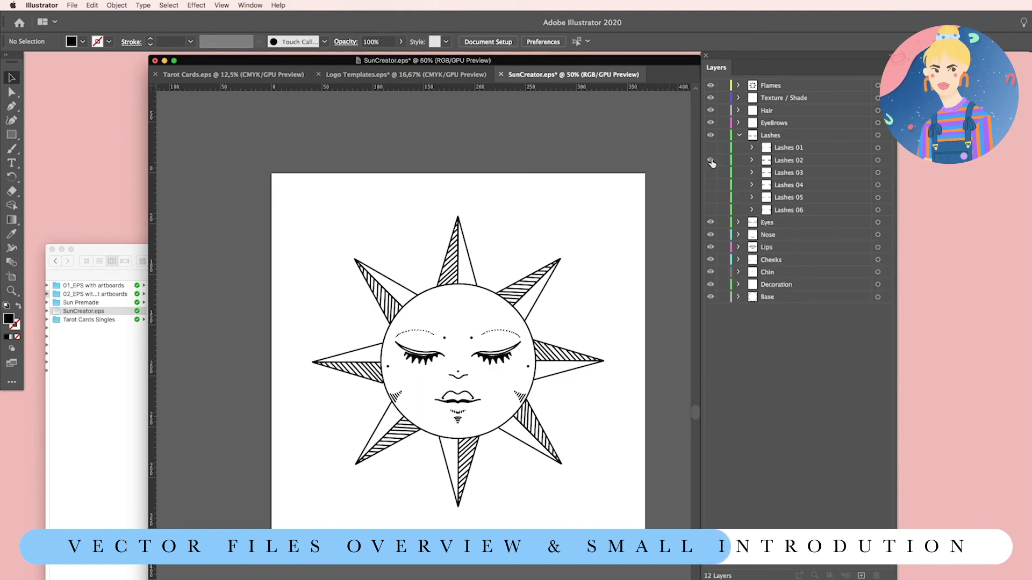
pyautogui.click(710, 160)
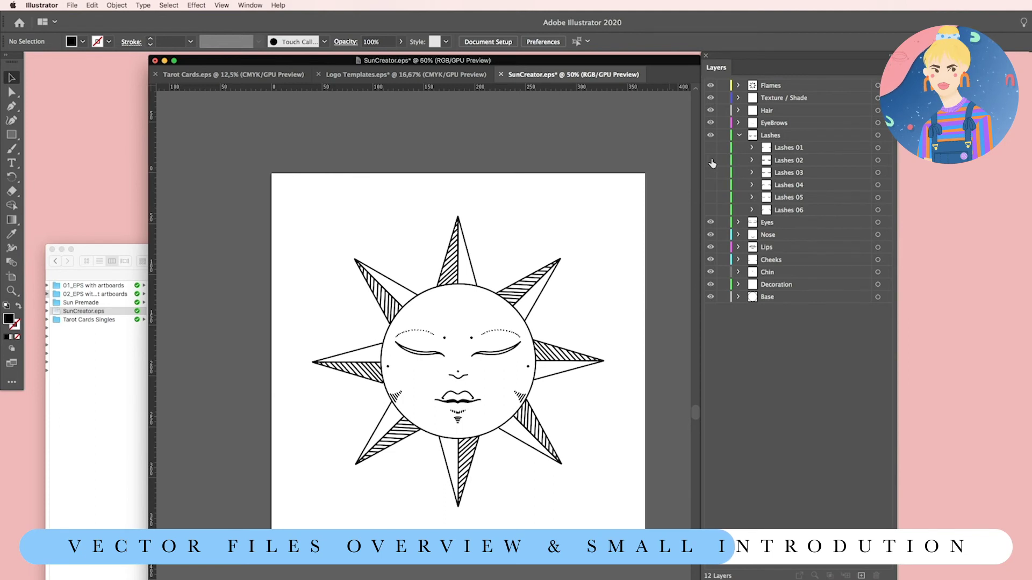
# - Preview Lashes 03, Lashes 05 and Lashes 06 one at a time, and collapse the Lashes layer
pyautogui.click(710, 172)
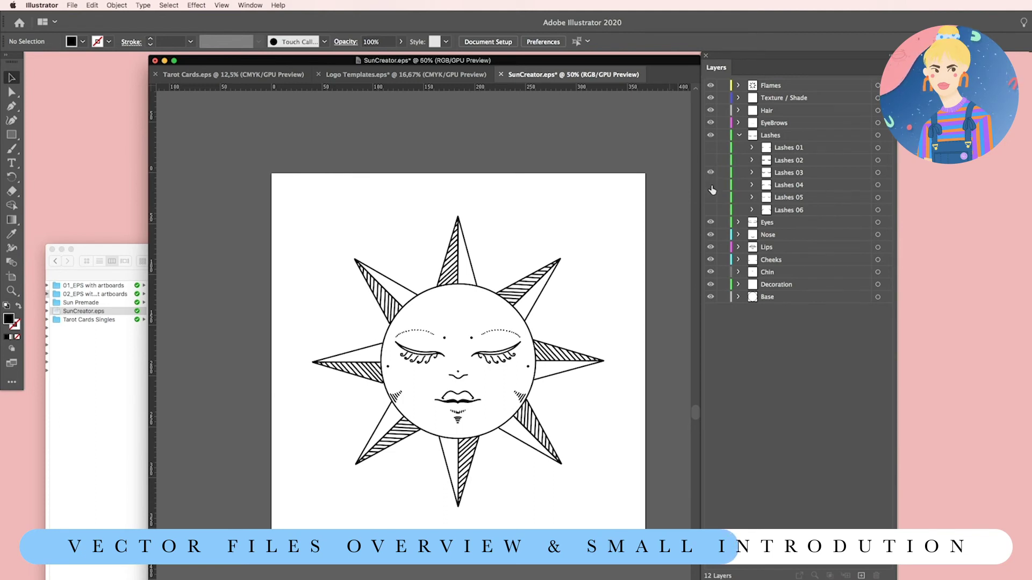
pyautogui.click(710, 173)
pyautogui.click(710, 172)
pyautogui.click(710, 173)
pyautogui.click(710, 198)
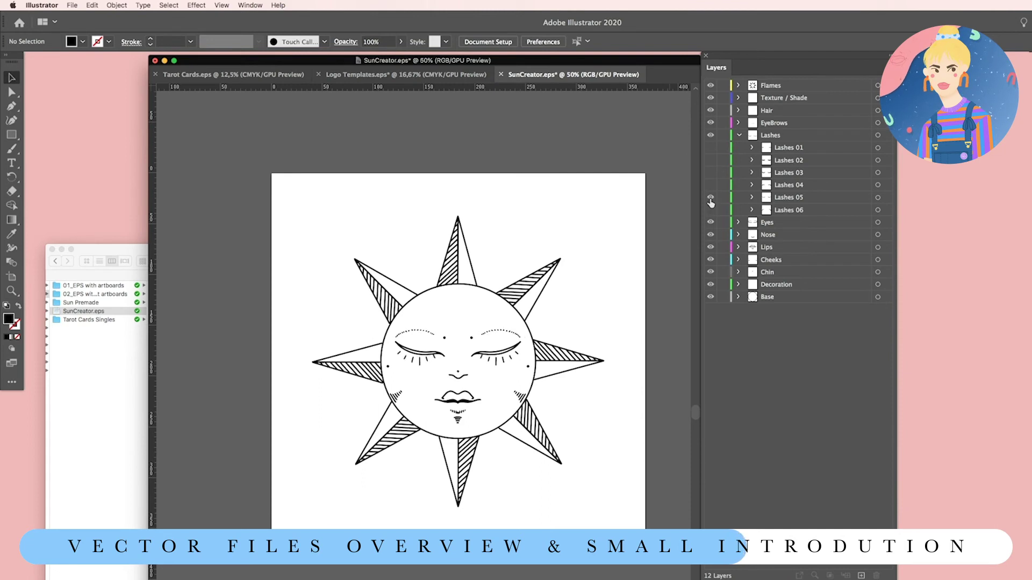
pyautogui.click(710, 197)
pyautogui.click(711, 209)
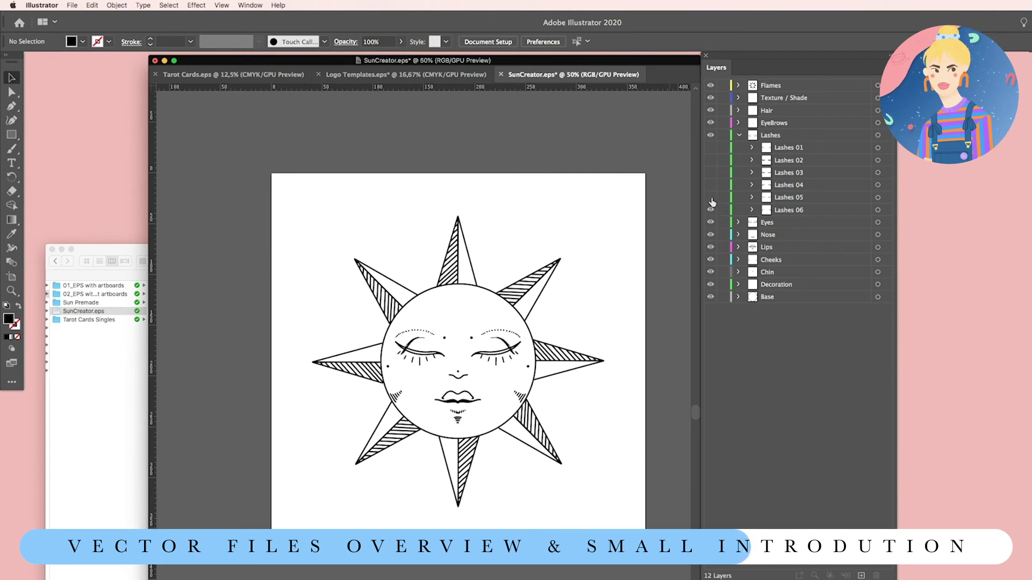
pyautogui.click(710, 210)
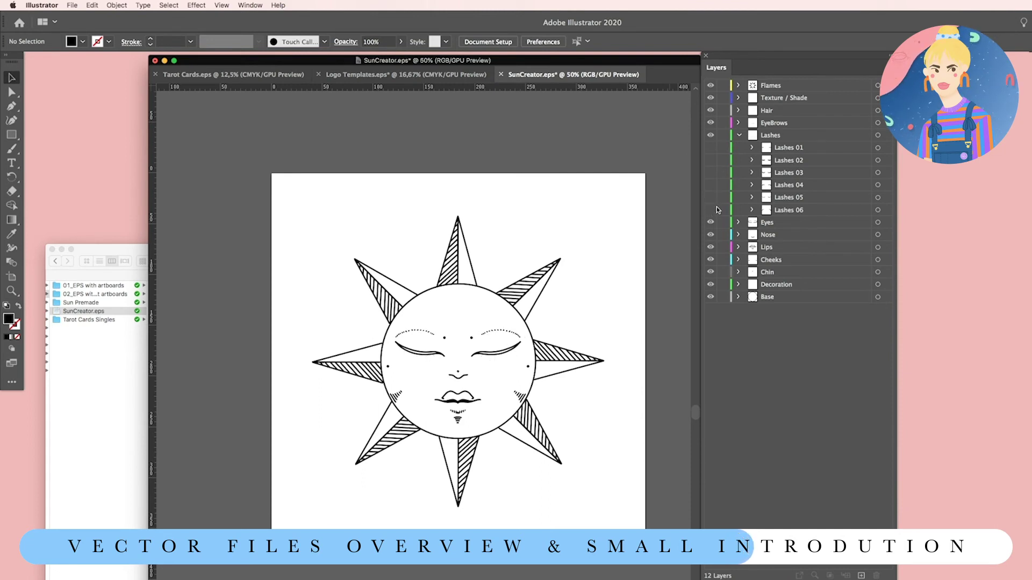
pyautogui.click(738, 136)
# - Expand the Eyes layer and hide its visible Eye Shade 01 higher variant and Eyes 07
pyautogui.click(738, 148)
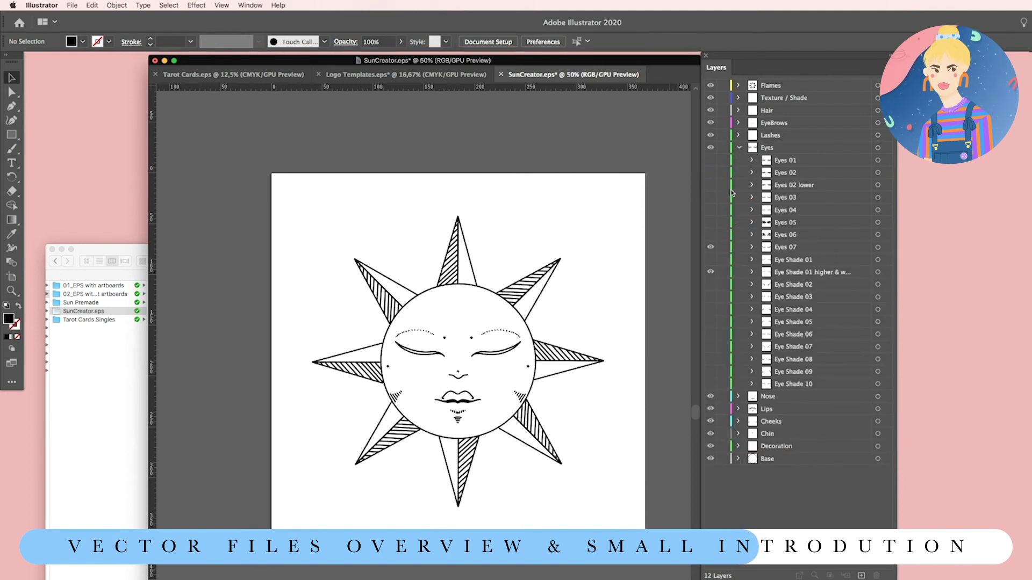
pyautogui.click(710, 272)
pyautogui.click(710, 273)
pyautogui.click(710, 273)
pyautogui.click(710, 249)
pyautogui.click(710, 248)
pyautogui.click(710, 249)
# - Preview Eyes 06, Eyes 05 and Eyes 04 one at a time on the blank face
pyautogui.click(710, 235)
pyautogui.click(711, 235)
pyautogui.click(710, 222)
pyautogui.click(710, 222)
pyautogui.click(711, 210)
pyautogui.click(710, 210)
# - Preview Eyes 03, Eyes 02 lower, Eyes 02 and Eyes 01 one at a time
pyautogui.click(710, 197)
pyautogui.click(711, 198)
pyautogui.click(711, 184)
pyautogui.click(711, 185)
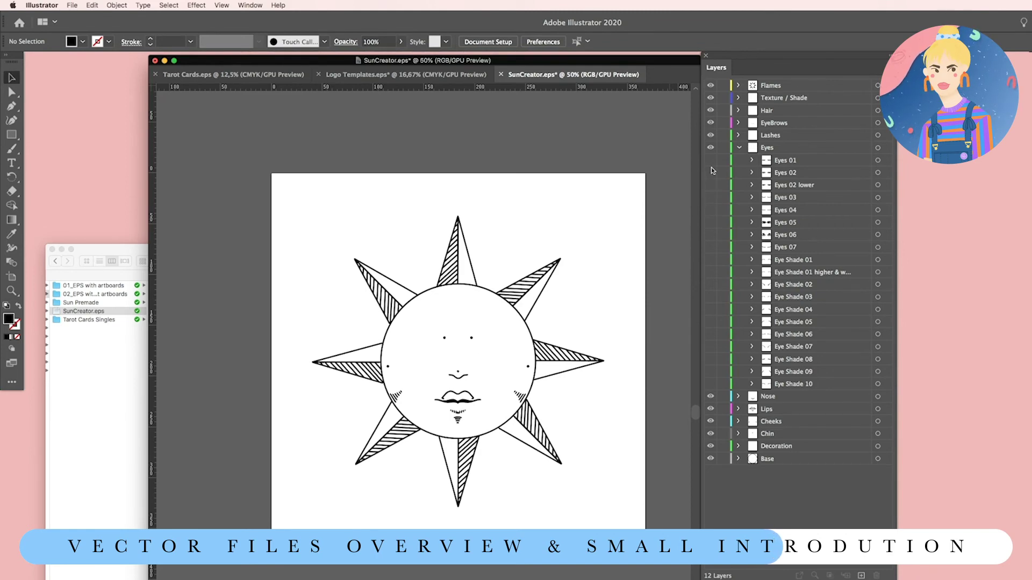
pyautogui.click(710, 173)
pyautogui.click(711, 172)
pyautogui.click(711, 160)
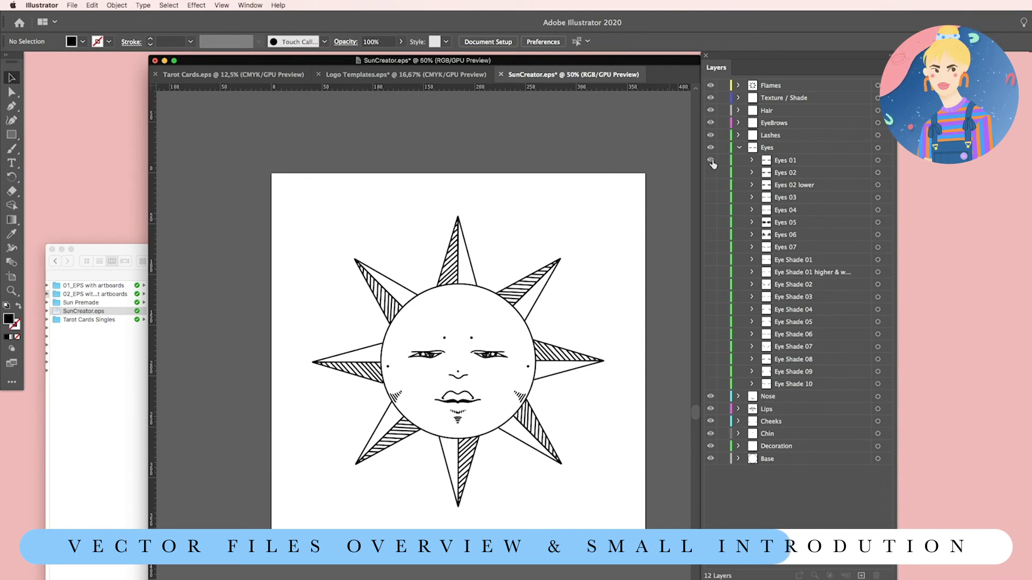
pyautogui.click(711, 161)
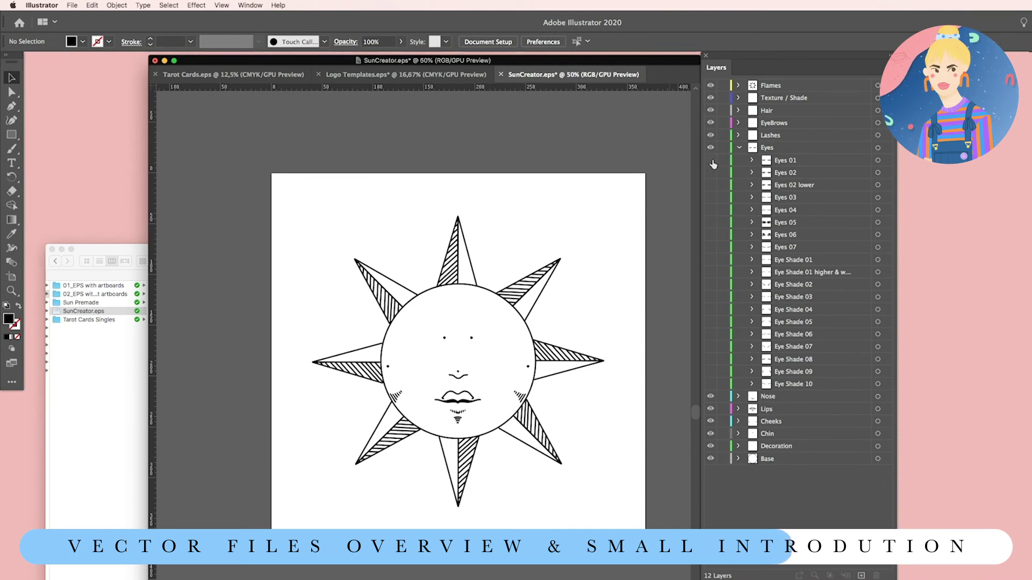
# - Preview Eyes 05 combined with Eye Shade 02 and Eye Shade 05
pyautogui.click(710, 285)
pyautogui.click(710, 321)
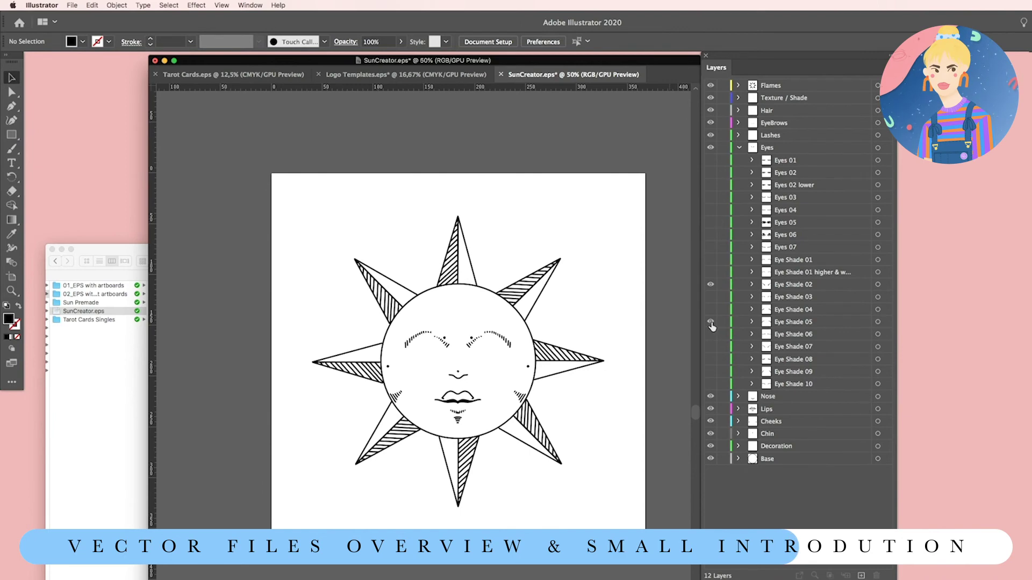
pyautogui.click(711, 216)
pyautogui.click(711, 216)
pyautogui.click(711, 222)
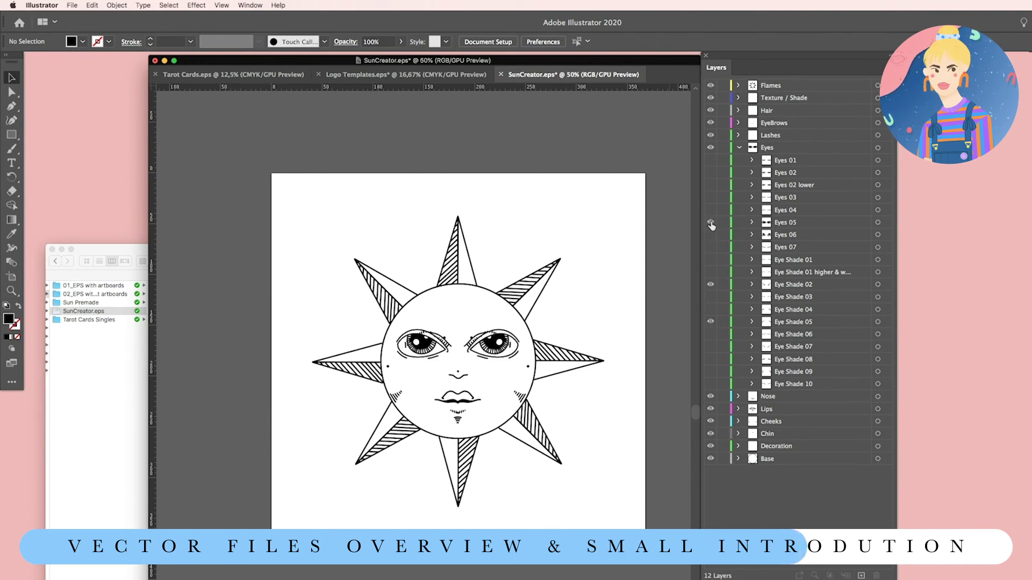
pyautogui.click(711, 223)
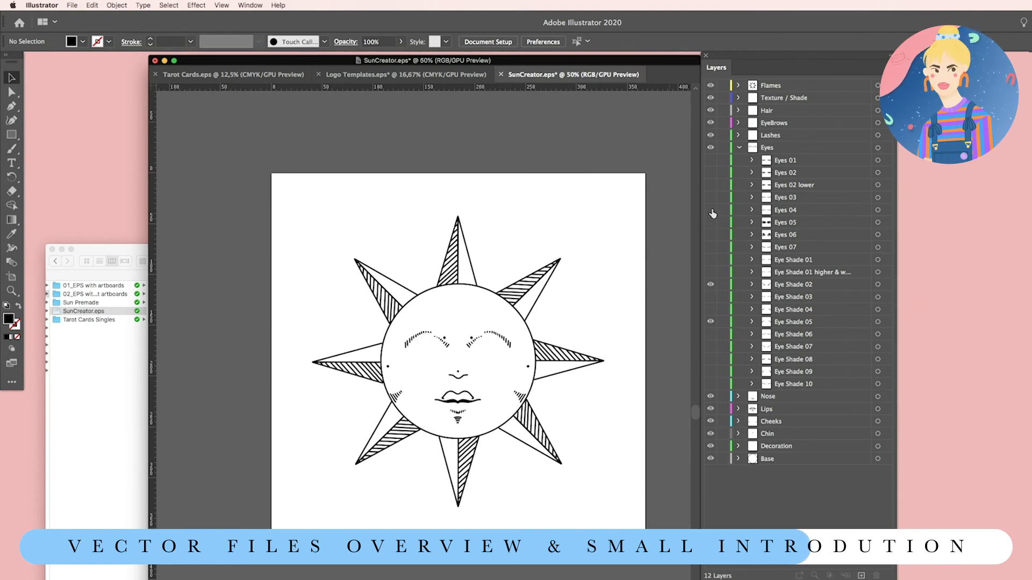
# - Show Eyes 07 instead of Eye Shade 02 and Eye Shade 05, and collapse the Eyes layer
pyautogui.click(711, 284)
pyautogui.click(711, 321)
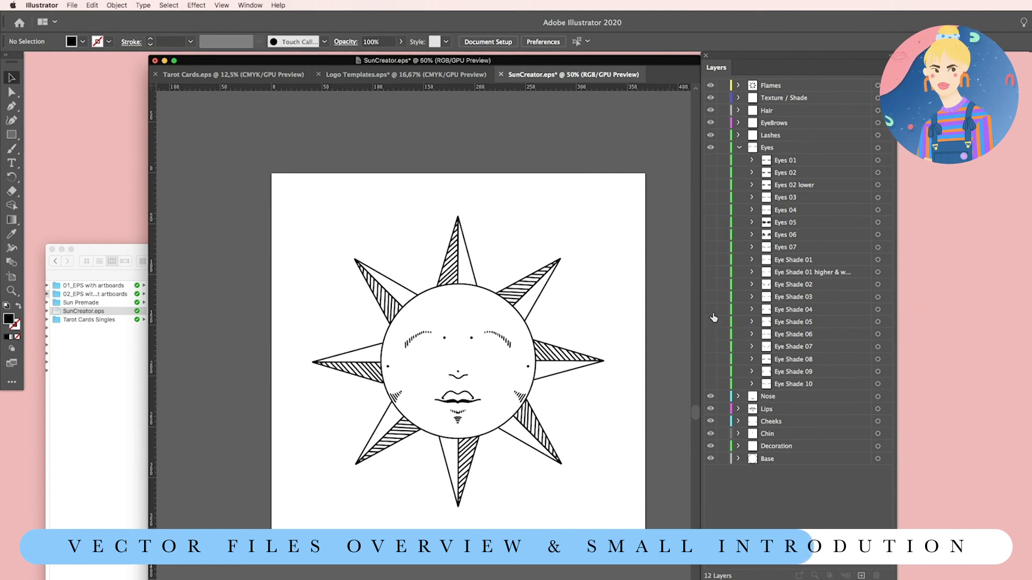
pyautogui.click(711, 247)
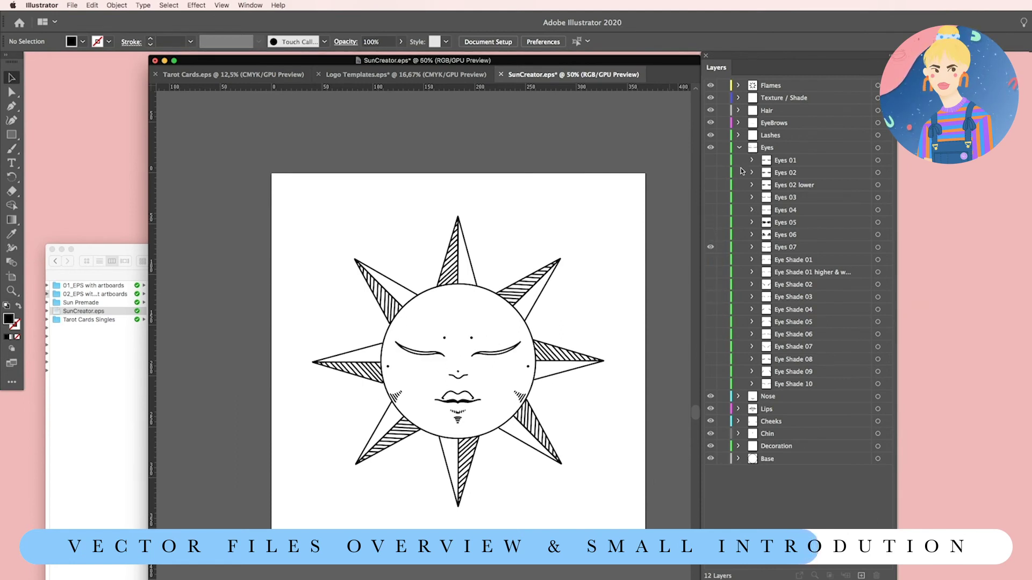
pyautogui.click(739, 148)
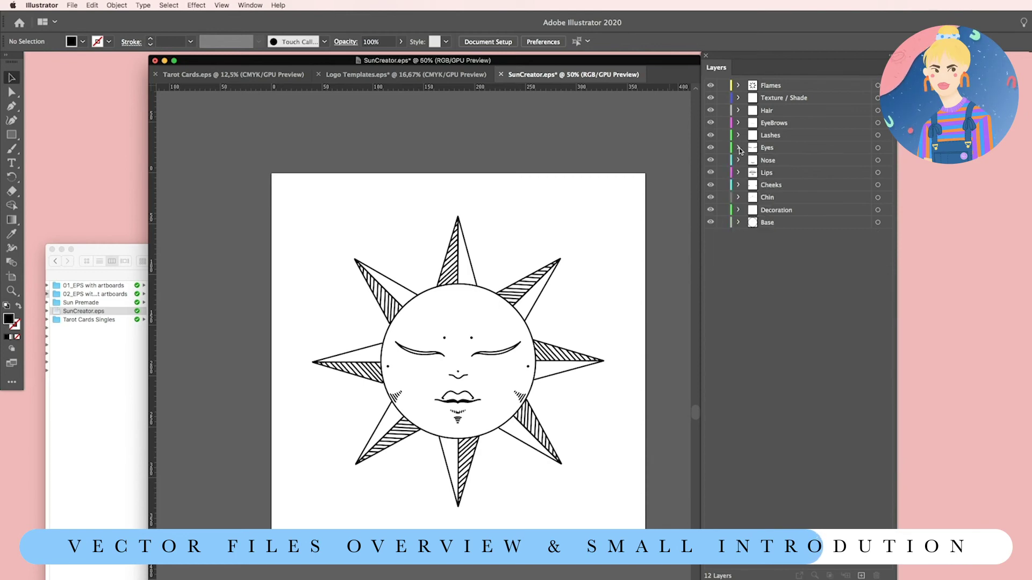
# - Expand the Nose layer and show Nose 14 in place of Nose 04 and Nose Dot
pyautogui.click(738, 161)
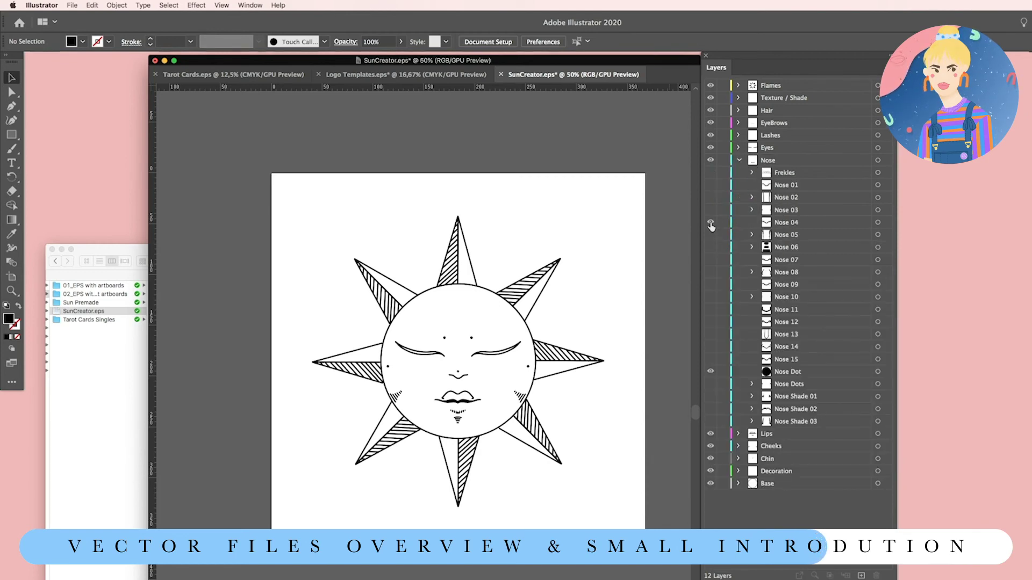
pyautogui.click(710, 247)
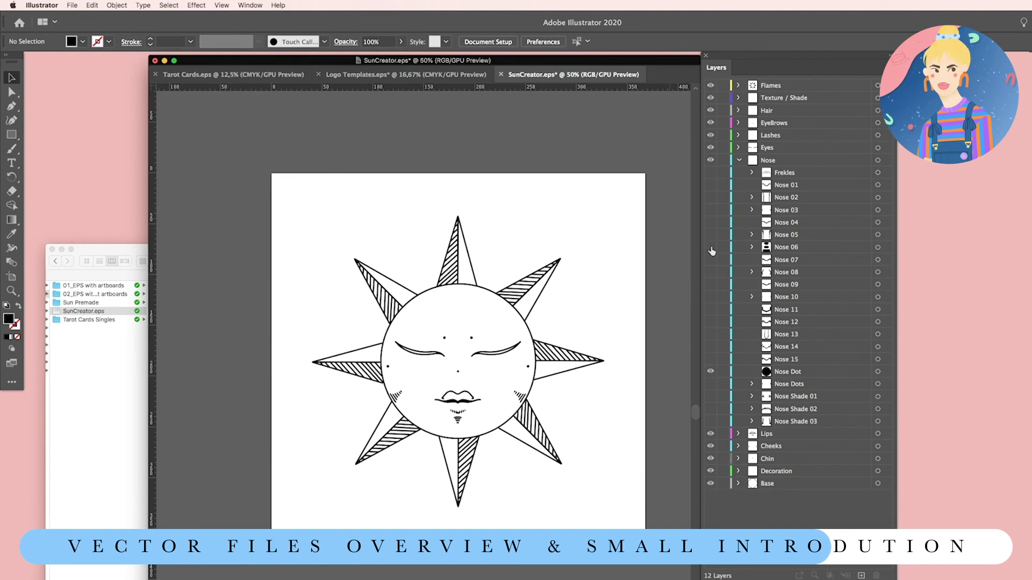
pyautogui.click(711, 371)
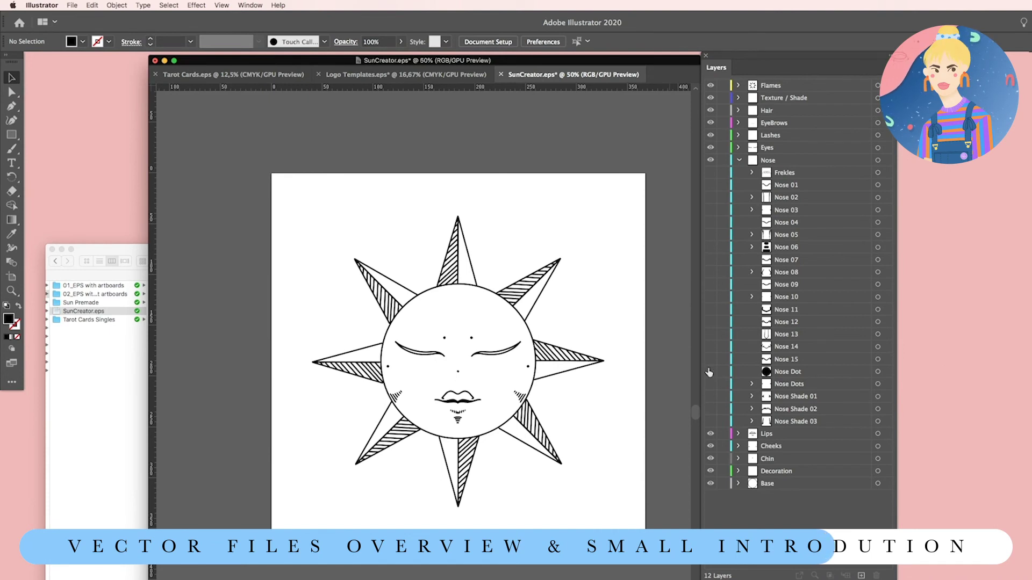
pyautogui.click(710, 346)
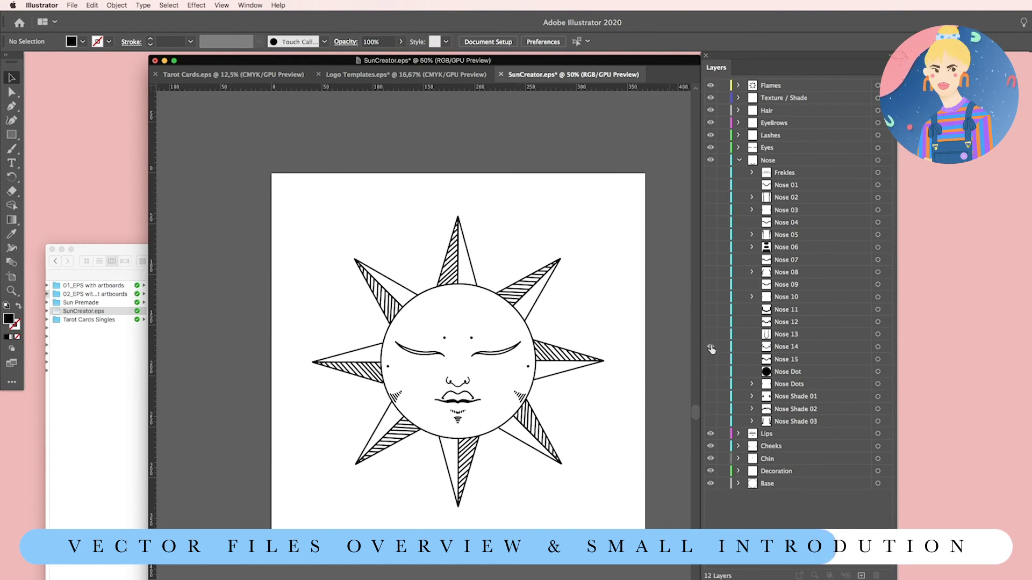
# - Preview Nose Shade 02 and Frekles, and show Nose 02 together with Nose 14
pyautogui.click(711, 409)
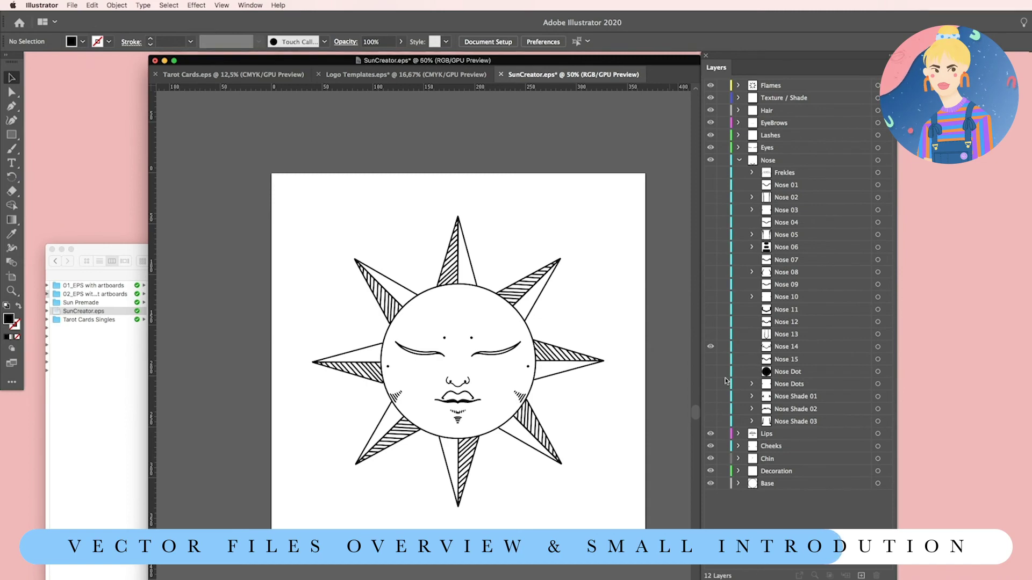
pyautogui.click(710, 172)
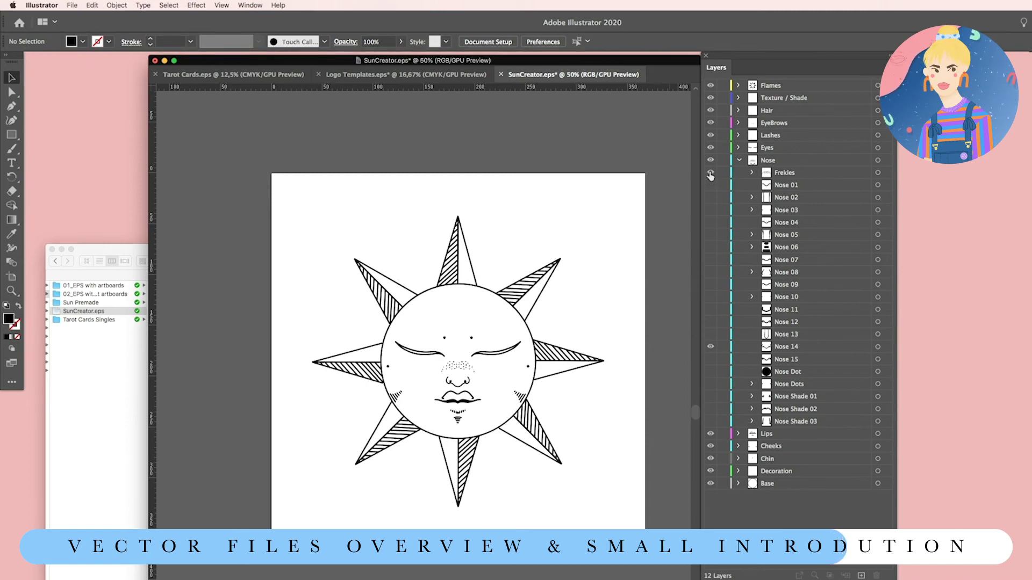
pyautogui.click(711, 172)
pyautogui.click(710, 198)
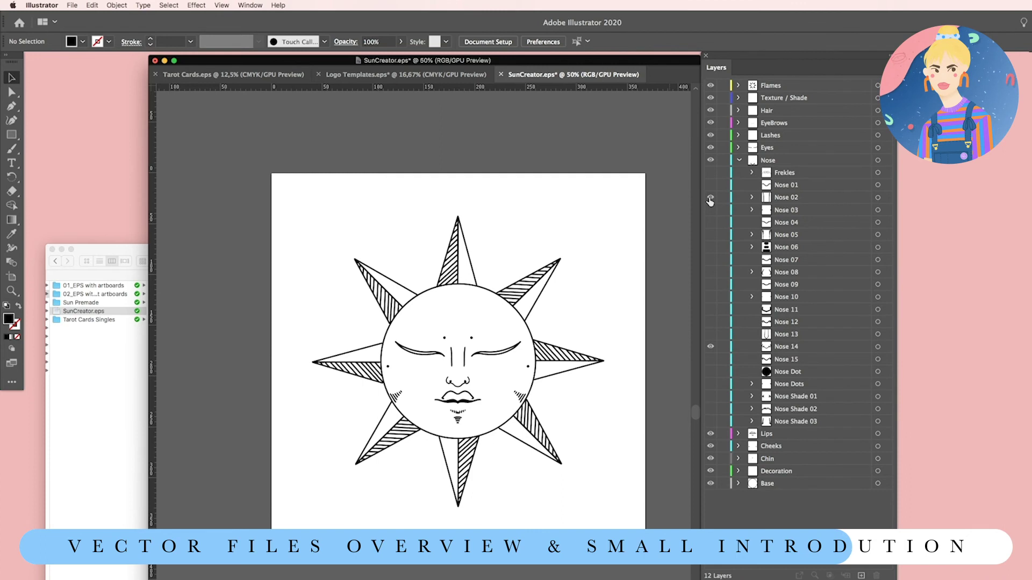
# - Collapse the Nose layer, expand the Lips layer, and hide Lip Outline 06 and Lip Outline 04
pyautogui.click(739, 160)
pyautogui.click(738, 172)
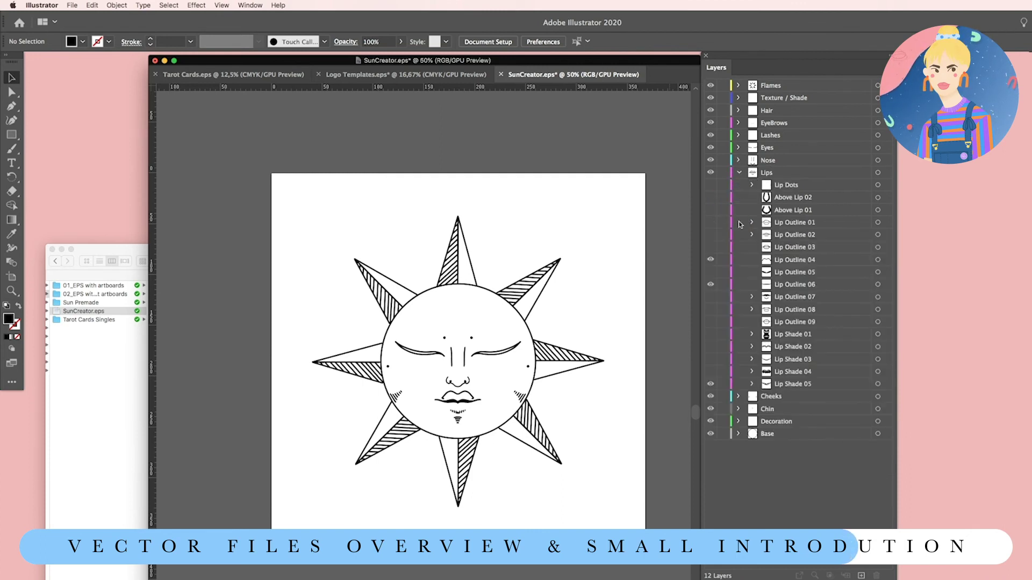
pyautogui.click(710, 285)
pyautogui.click(710, 260)
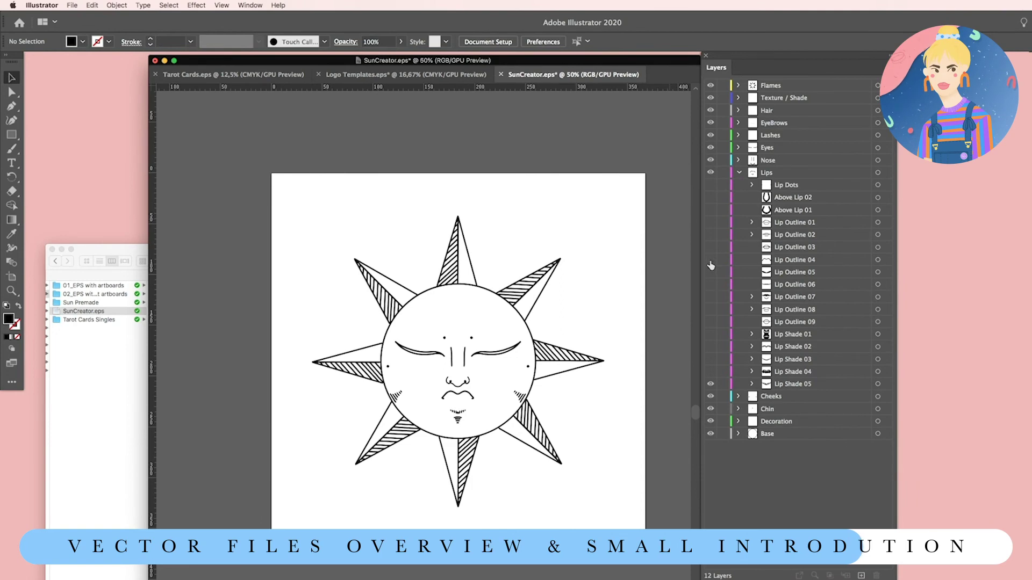
# - Preview Lip Outline 07, Lip Shade 02 and Lip Shade 01 on the sun's face
pyautogui.click(710, 296)
pyautogui.click(710, 296)
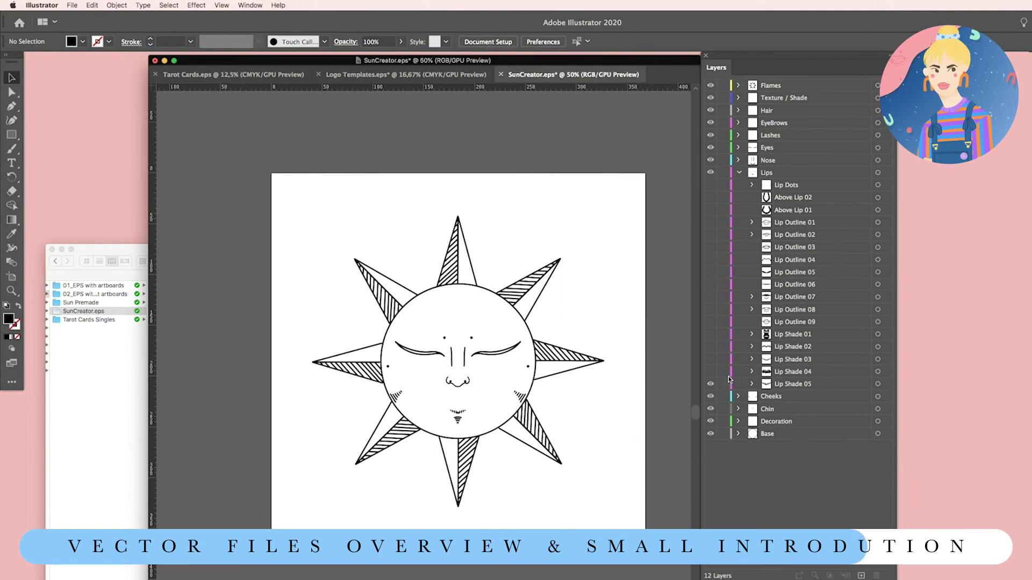
pyautogui.click(710, 348)
pyautogui.click(710, 348)
pyautogui.click(710, 334)
pyautogui.click(711, 334)
# - Show Lip Outline 01 with Lip Dots, hide Lip Shade 05, and collapse the Lips layer
pyautogui.click(709, 222)
pyautogui.click(710, 260)
pyautogui.click(712, 262)
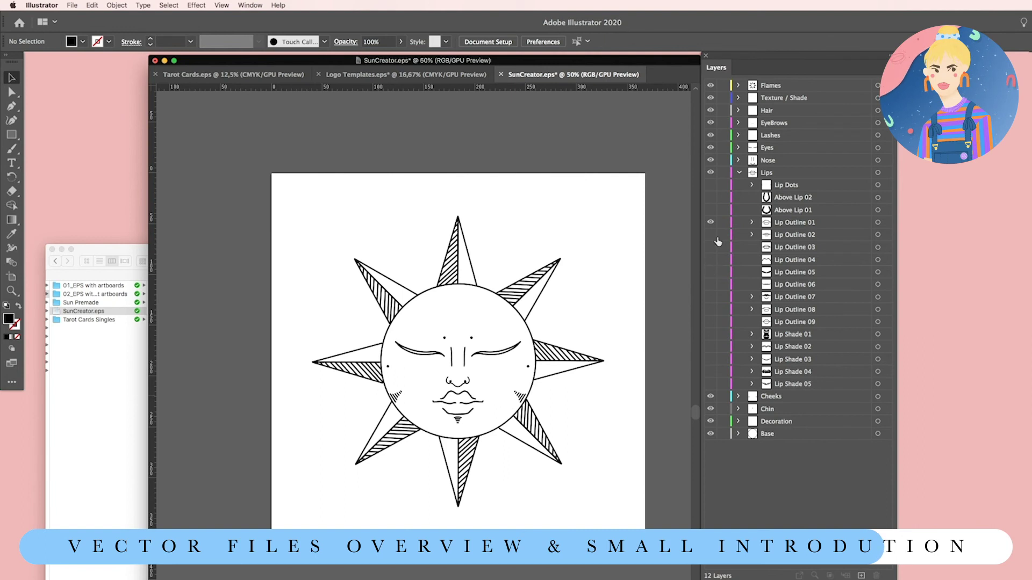
pyautogui.click(711, 199)
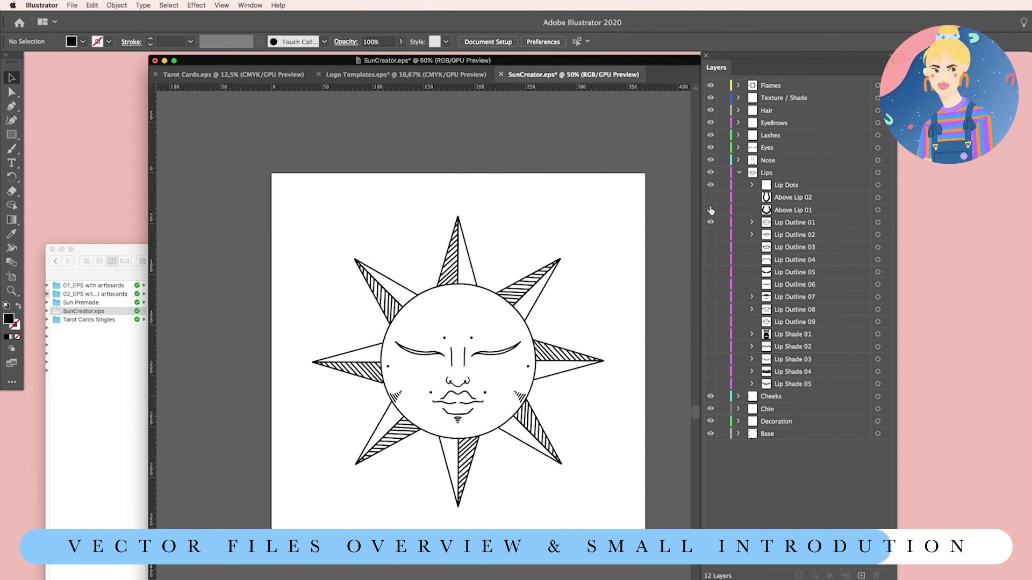
pyautogui.click(739, 173)
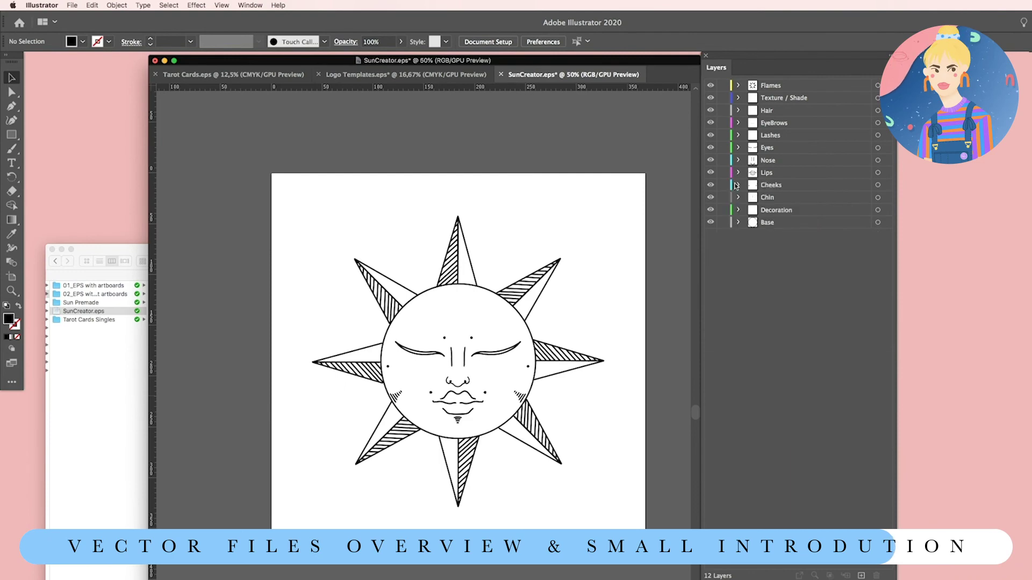
# - Reopen the Lips layer, show Lip Outline 07 in place of Lip Outline 01, and collapse the layer
pyautogui.click(739, 185)
pyautogui.click(739, 185)
pyautogui.click(738, 173)
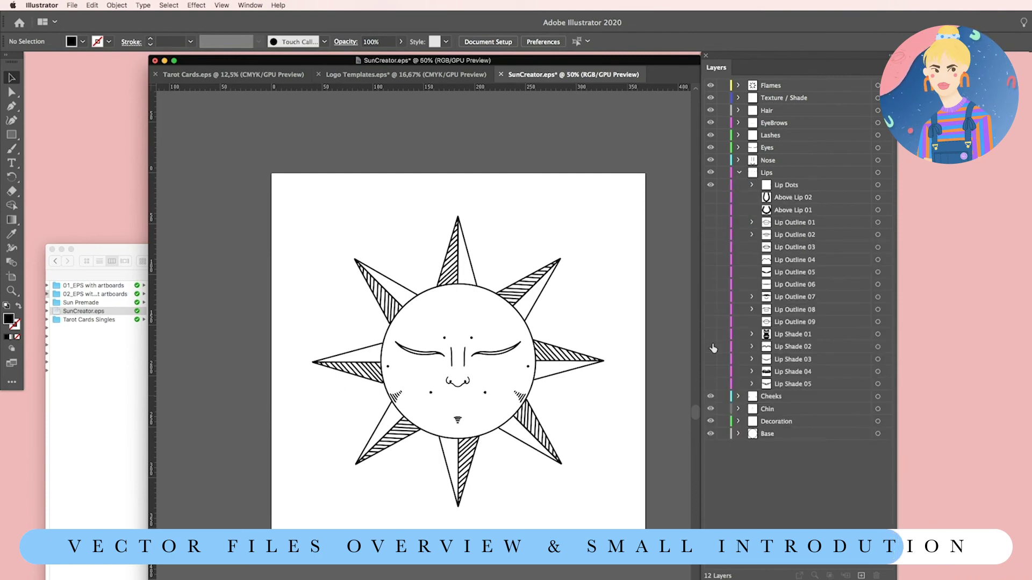
pyautogui.click(710, 296)
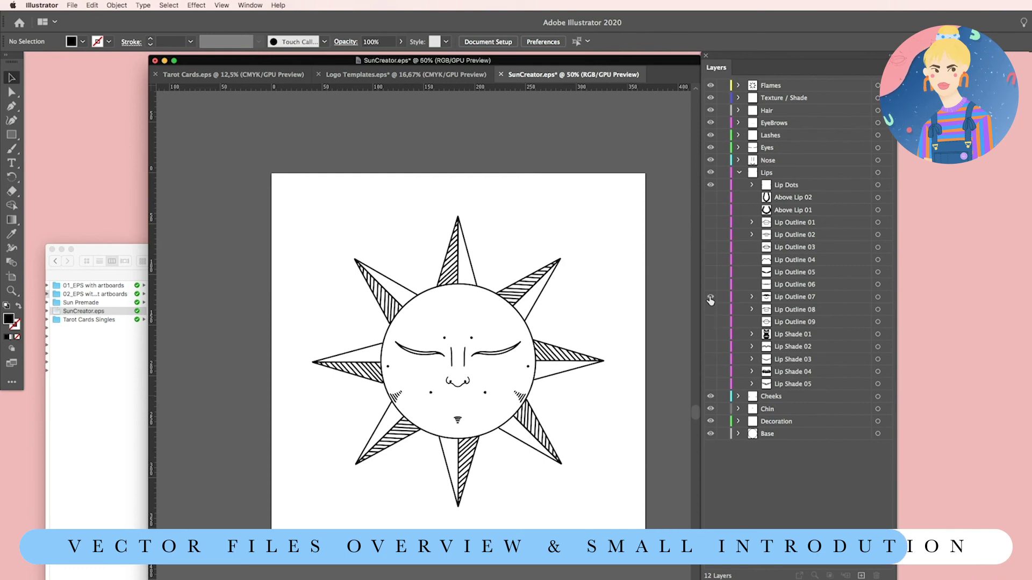
pyautogui.click(740, 173)
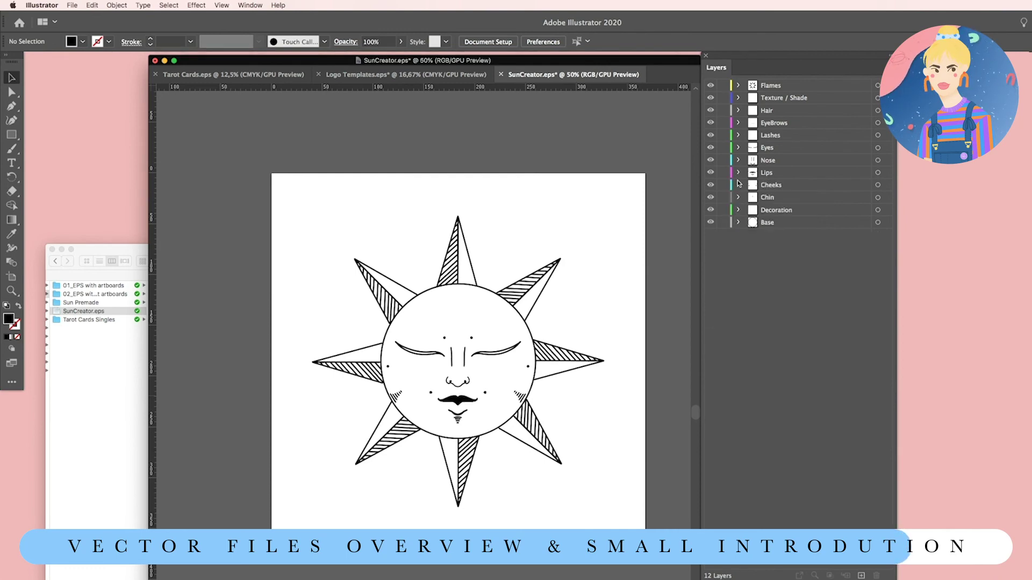
# - Expand the Cheeks layer and show Cheeks 01 in place of Cheeks 03 and Cheeks 04
pyautogui.click(738, 185)
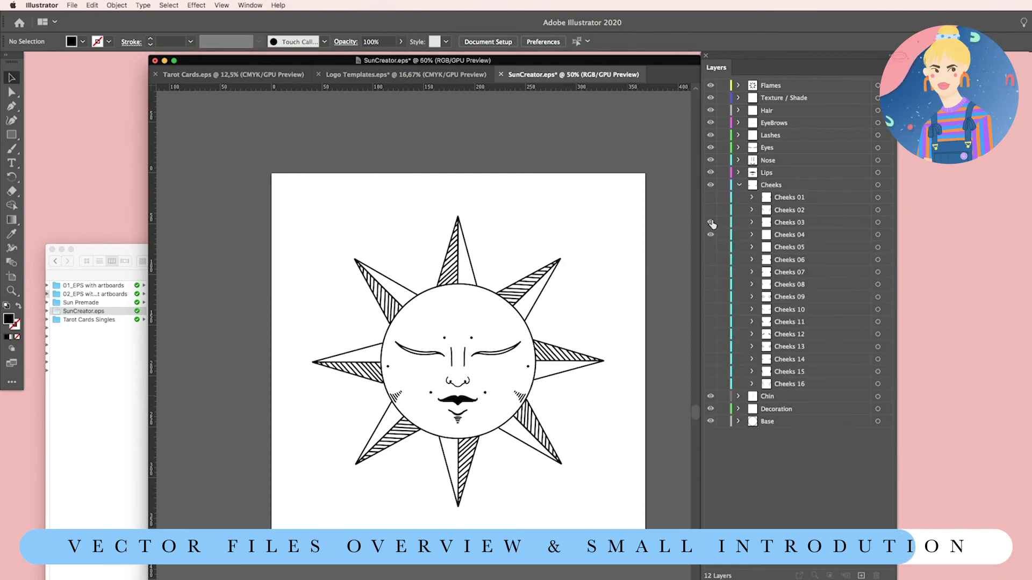
pyautogui.click(710, 210)
pyautogui.click(711, 215)
pyautogui.click(711, 199)
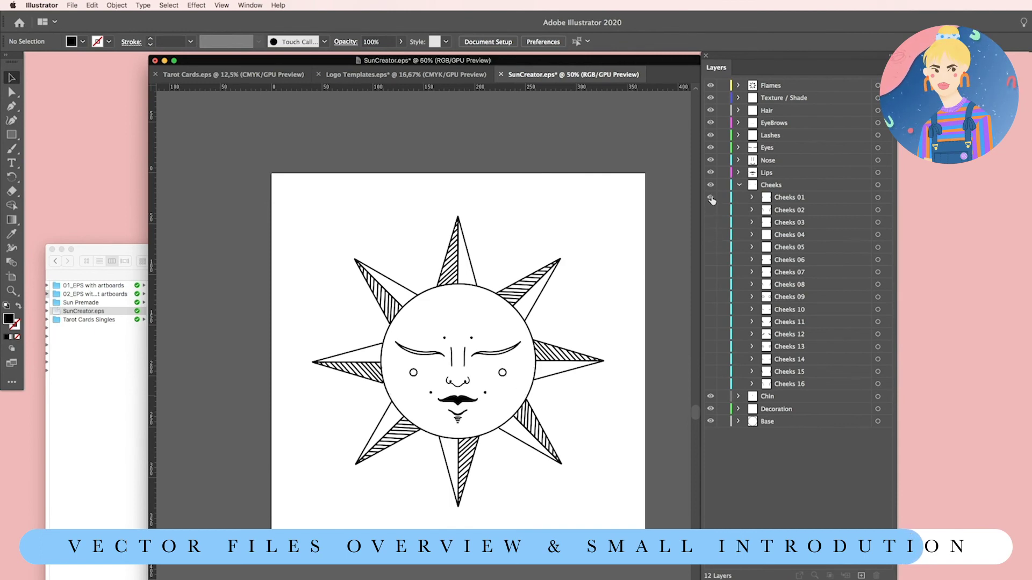
pyautogui.click(711, 198)
pyautogui.click(711, 198)
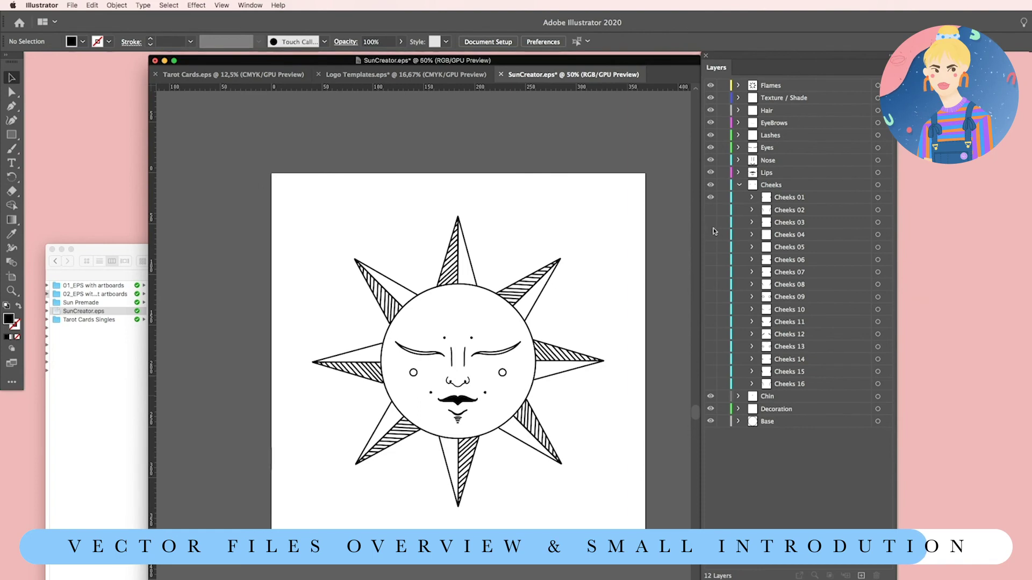
# - Preview Cheeks 03 and Cheeks 09 together with Cheeks 01, and collapse the Cheeks layer
pyautogui.click(711, 223)
pyautogui.click(711, 223)
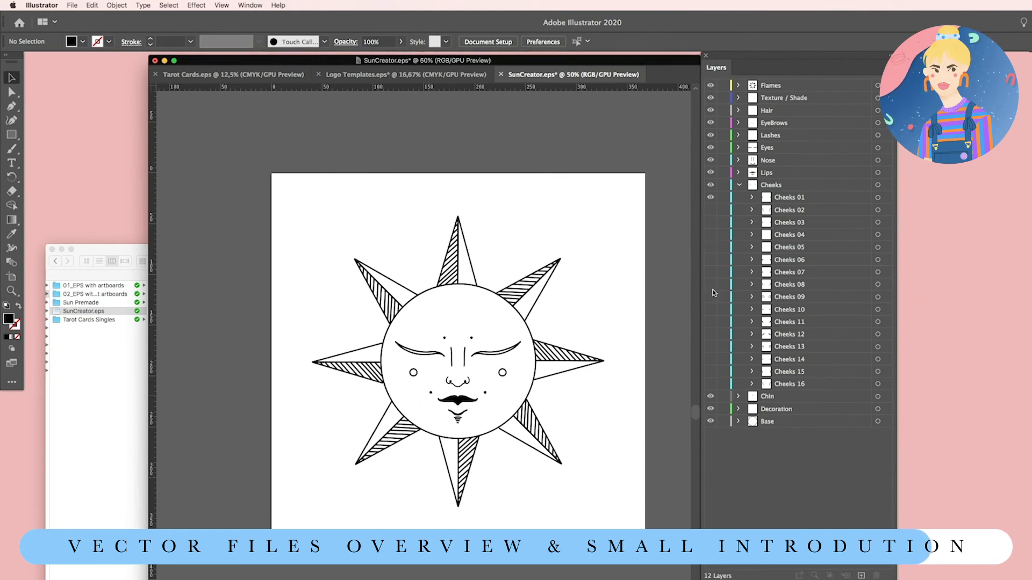
pyautogui.click(710, 297)
pyautogui.click(710, 298)
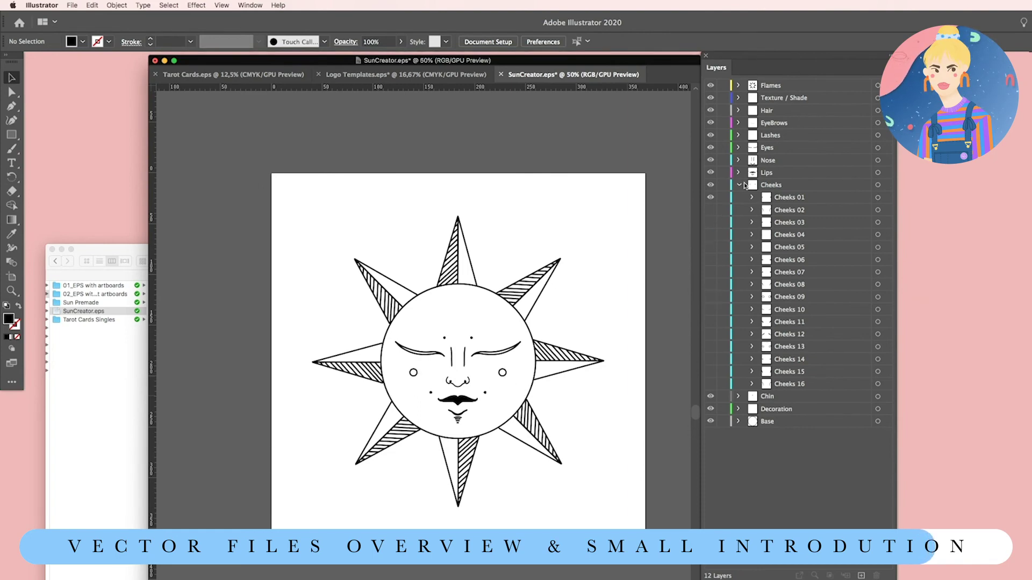
pyautogui.click(741, 186)
# - Expand the Chin layer, show Chin 02 in place of Chin Shade 03, and collapse the layer
pyautogui.click(739, 198)
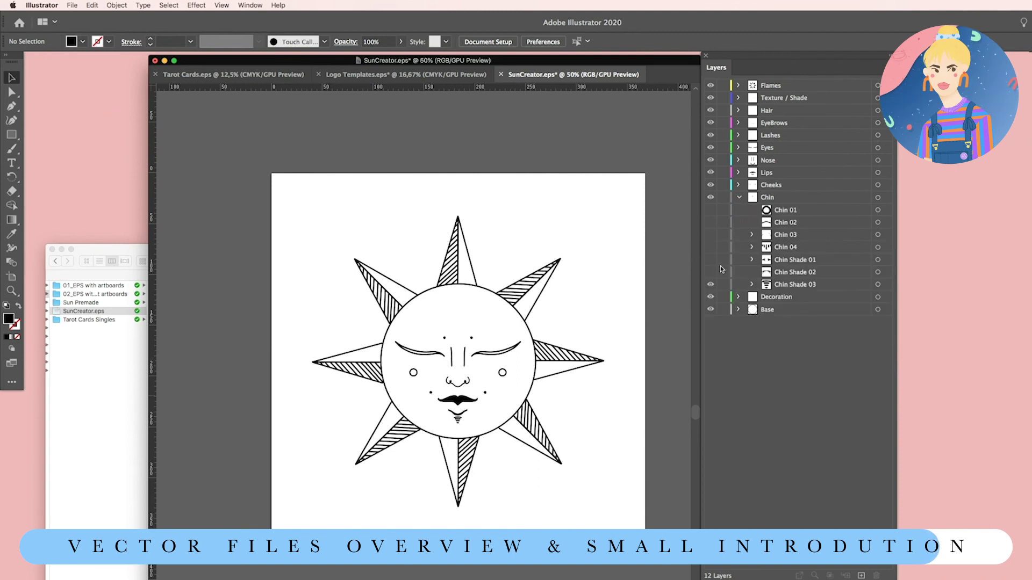
pyautogui.click(711, 285)
pyautogui.click(710, 260)
pyautogui.click(711, 260)
pyautogui.click(710, 235)
pyautogui.click(710, 222)
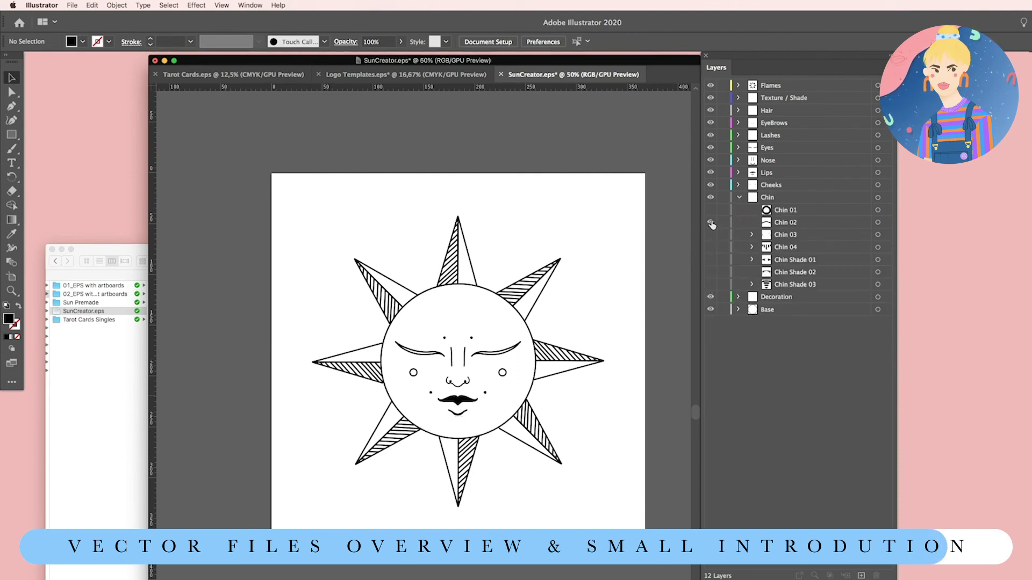
pyautogui.click(739, 198)
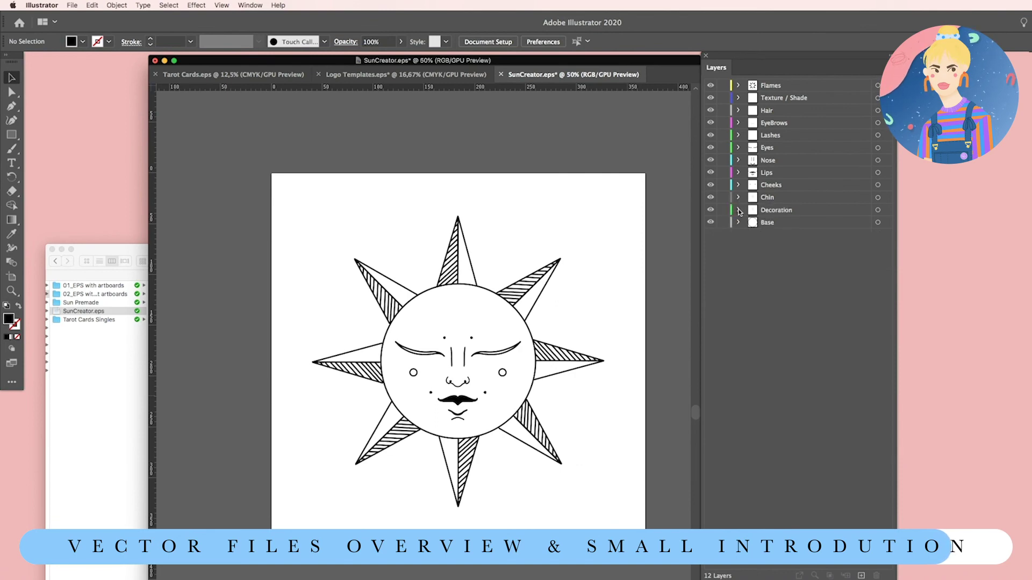
# - Expand the Decoration layer and preview Decoration 03 higher & flip, Decoration 03 and Decoration 02 smaller one at a time
pyautogui.click(738, 210)
pyautogui.click(710, 297)
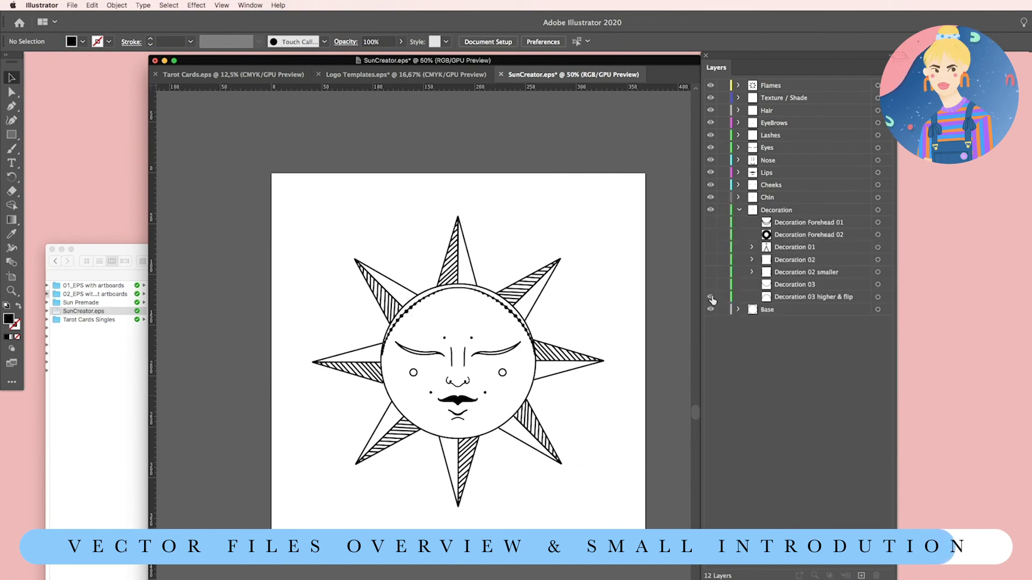
pyautogui.click(711, 297)
pyautogui.click(711, 284)
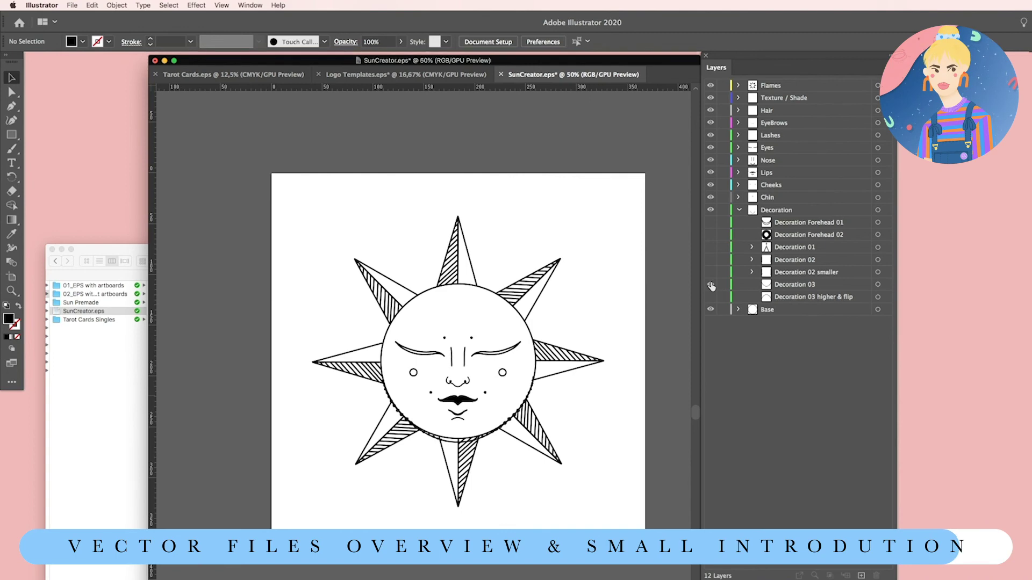
pyautogui.click(711, 285)
pyautogui.click(710, 272)
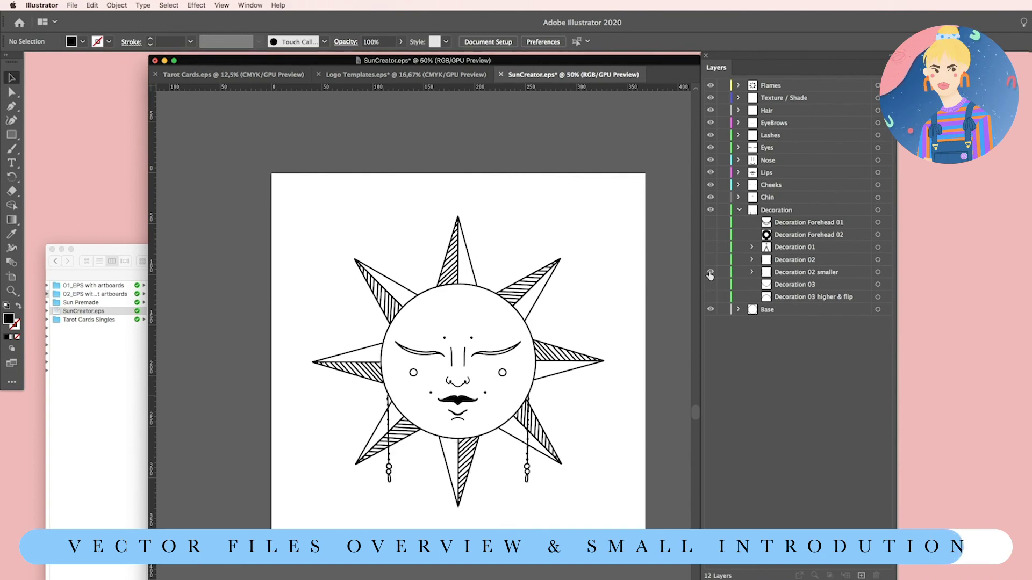
pyautogui.click(710, 272)
# - Preview Decoration 01, show Decoration Forehead 02 and Decoration Forehead 01, and collapse the Decoration layer
pyautogui.click(710, 247)
pyautogui.click(710, 248)
pyautogui.click(709, 234)
pyautogui.click(709, 222)
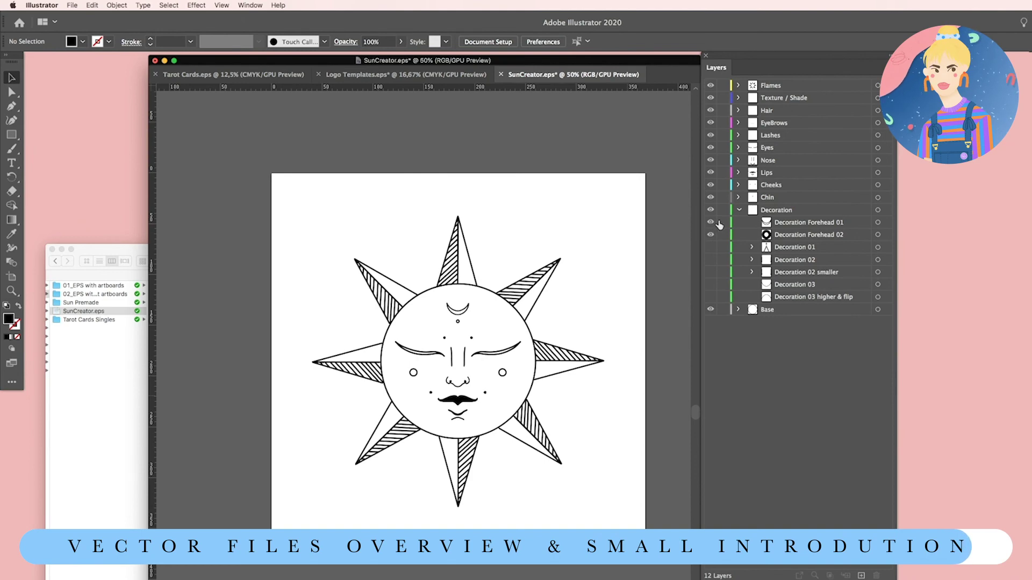
pyautogui.click(739, 210)
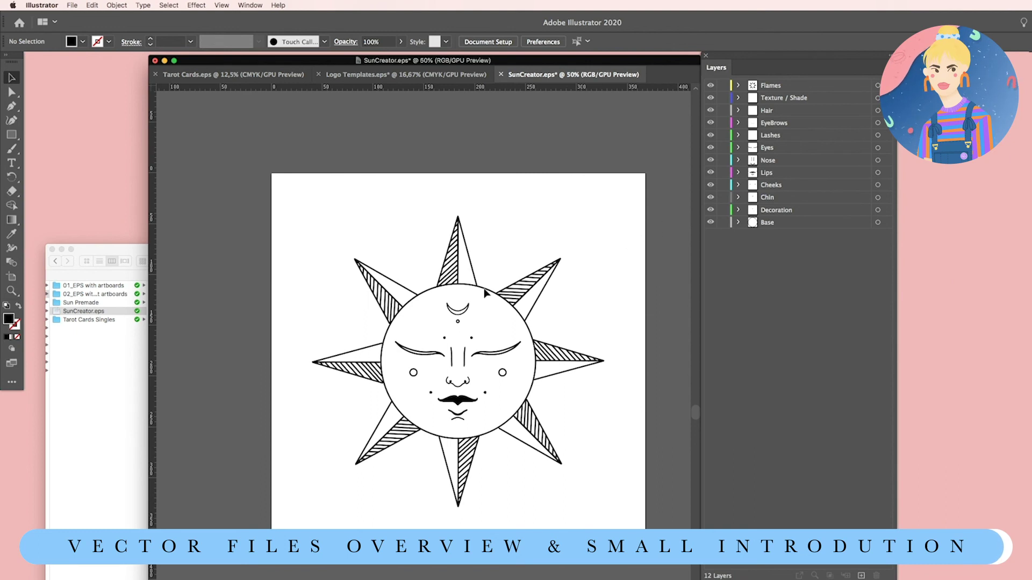
# - Switch to Finder and preview LifeChartCircle.png in the Bonus folder
pyautogui.click(118, 255)
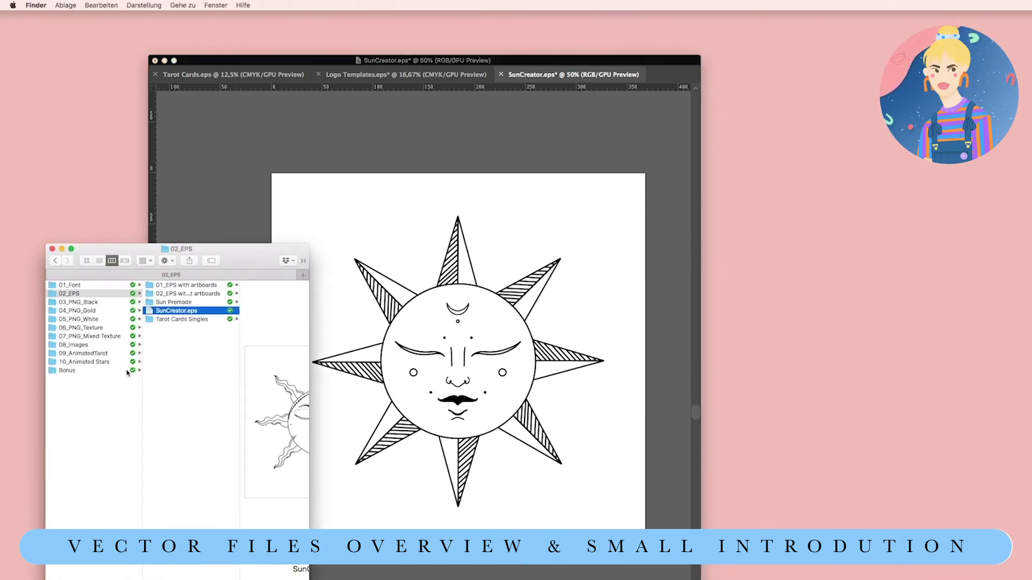
pyautogui.click(128, 371)
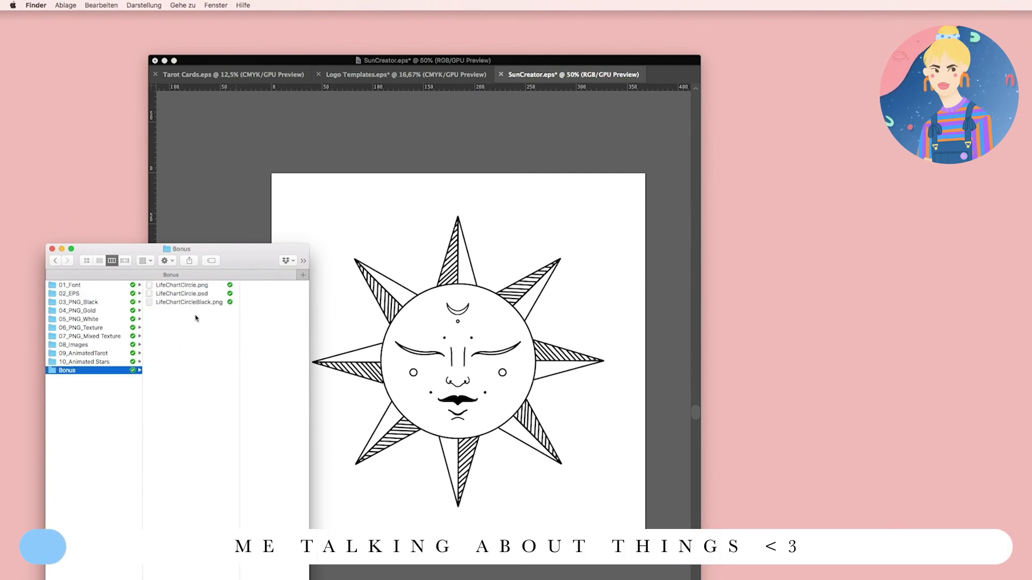
pyautogui.click(203, 288)
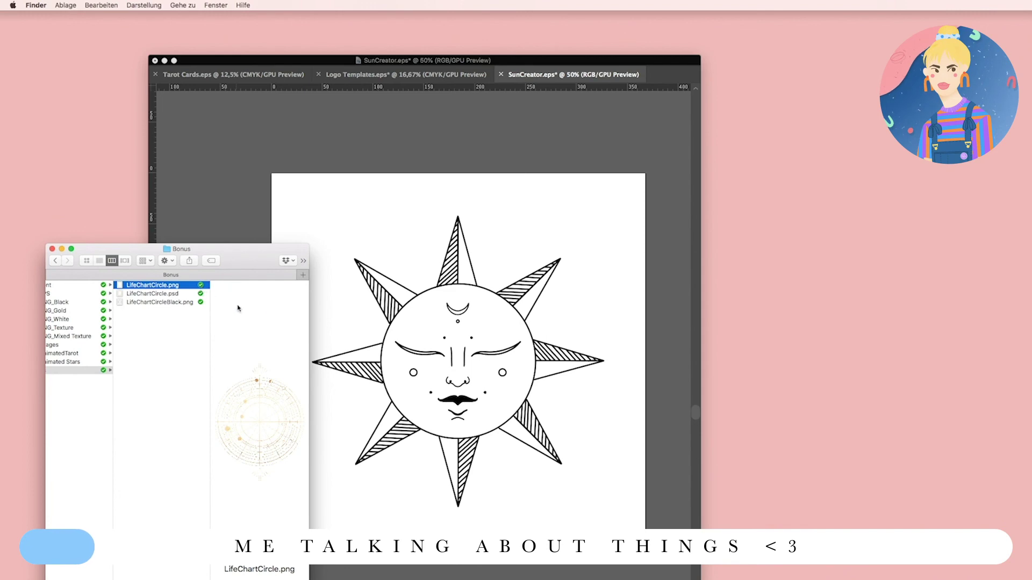
pyautogui.press('space')
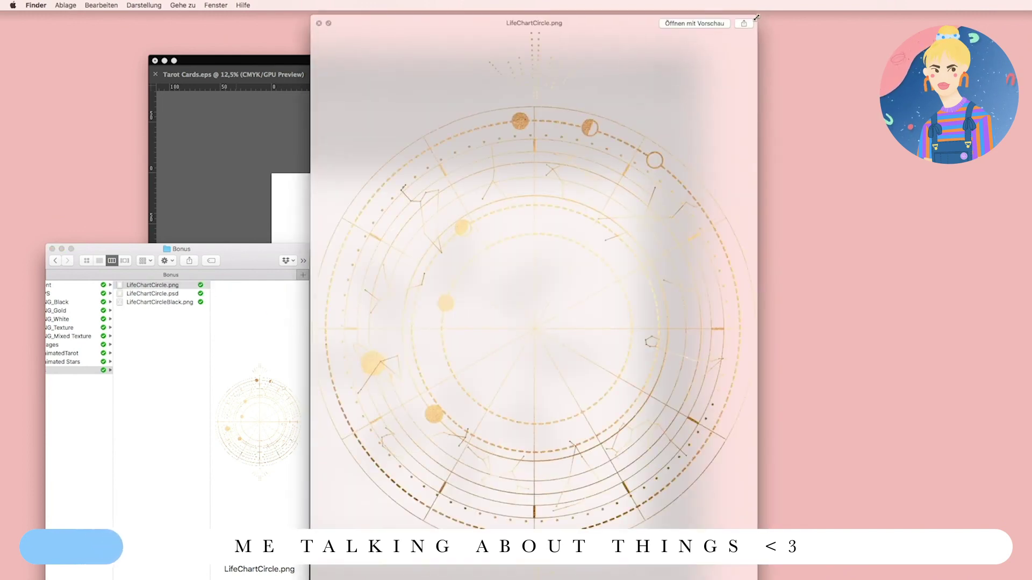
pyautogui.moveTo(756, 17); pyautogui.dragTo(744, 50)
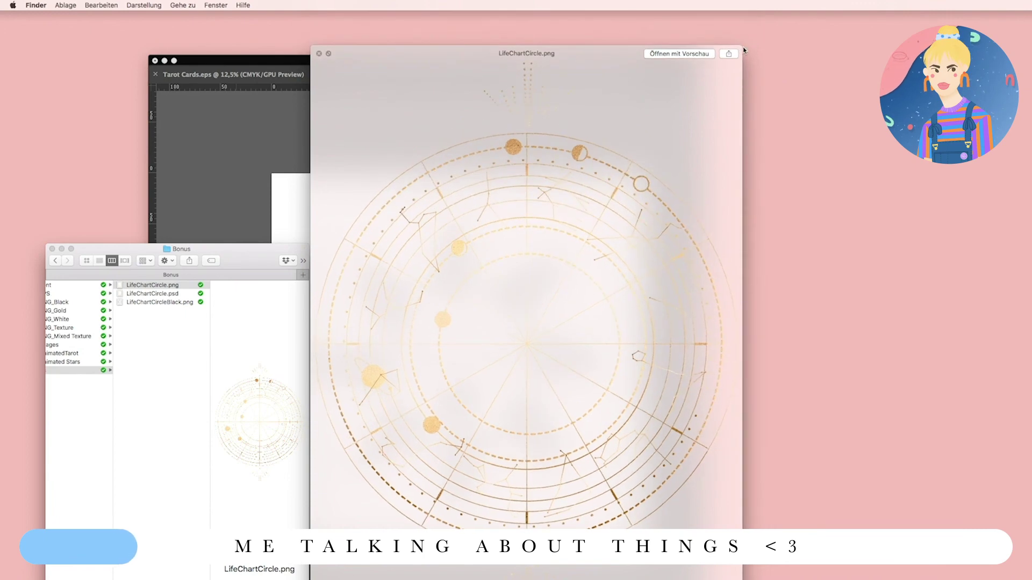
pyautogui.press('space')
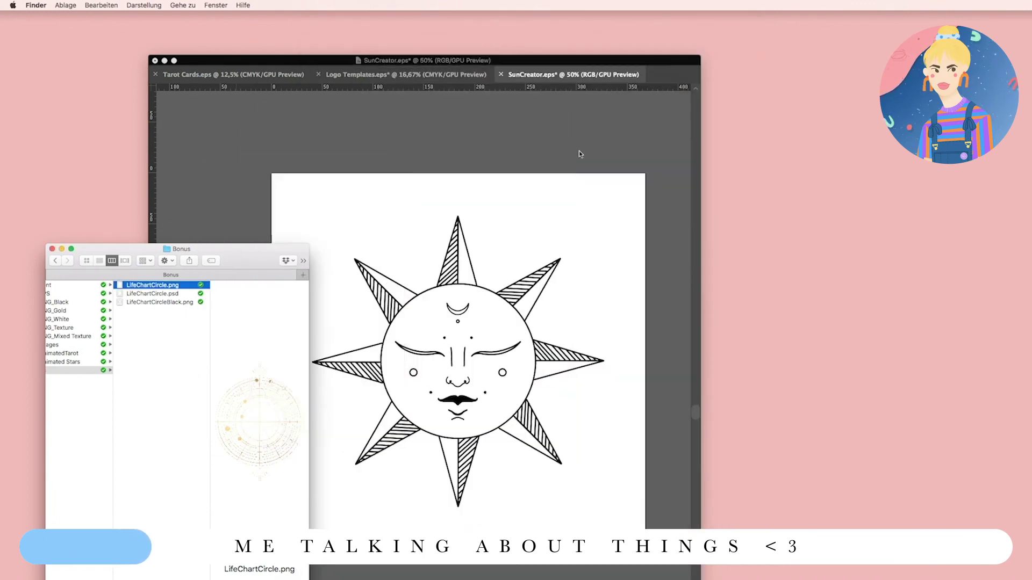
pyautogui.hscroll(-3, 191, 313)
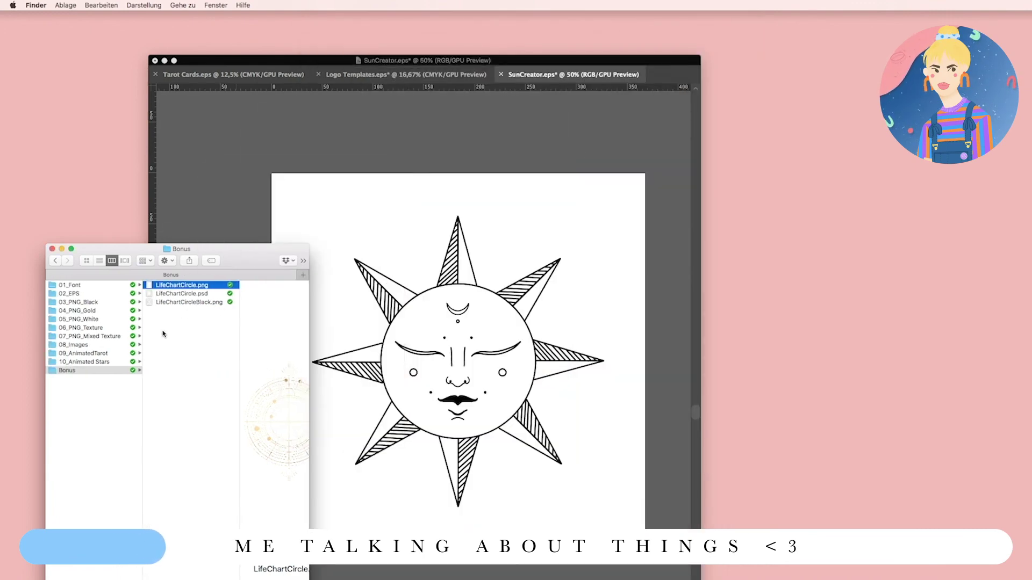
# - Browse the 10_Animated Stars and 08_Images folders, and preview Runarius.ttf in the 01_Font folder
pyautogui.click(115, 362)
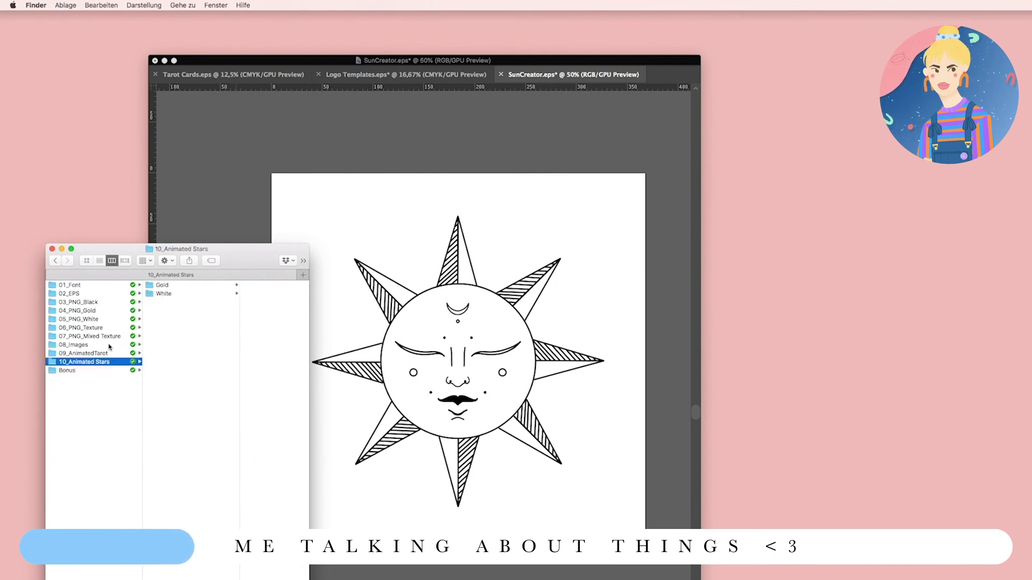
pyautogui.click(109, 346)
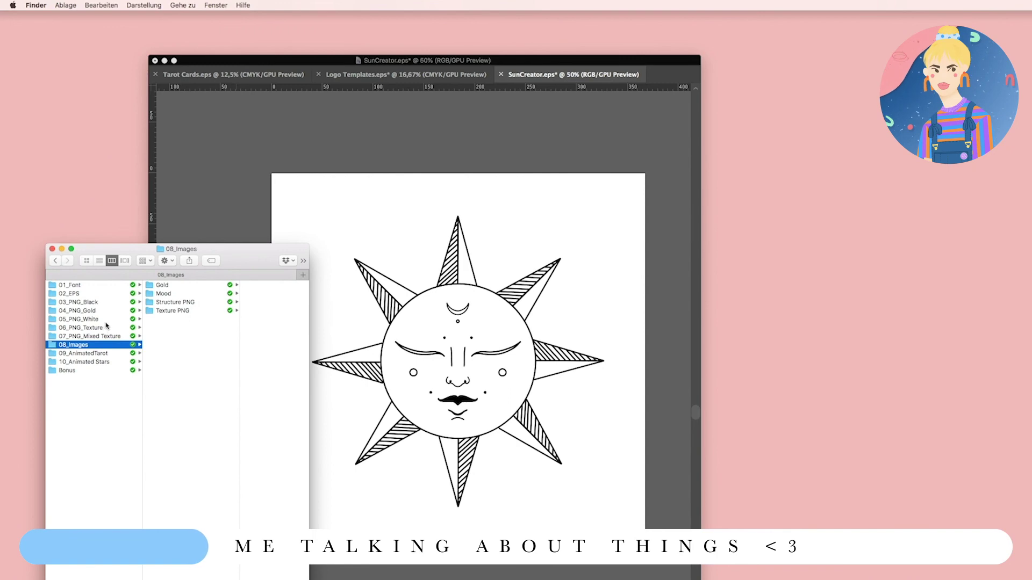
pyautogui.click(106, 285)
pyautogui.click(182, 287)
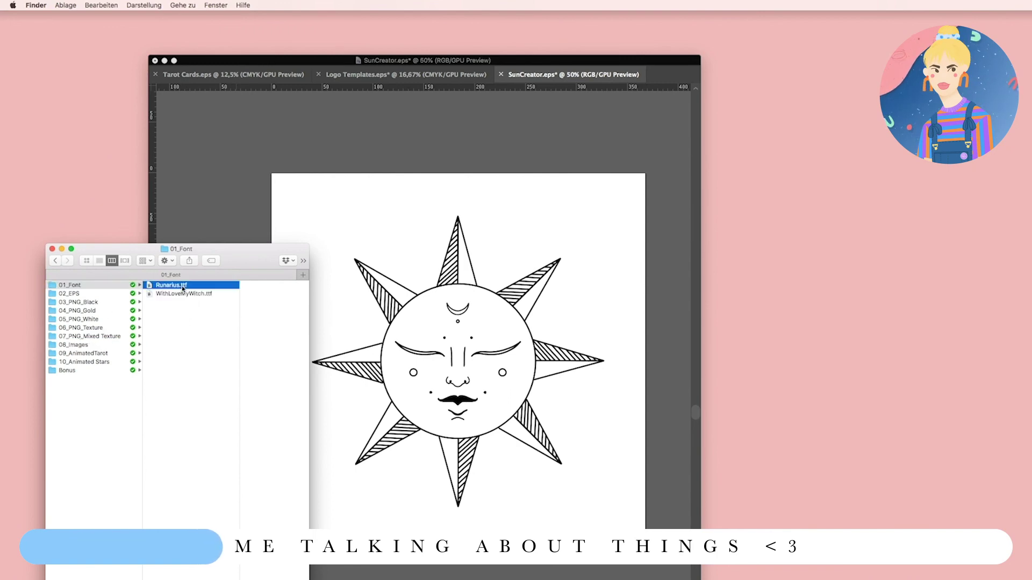
pyautogui.press('space')
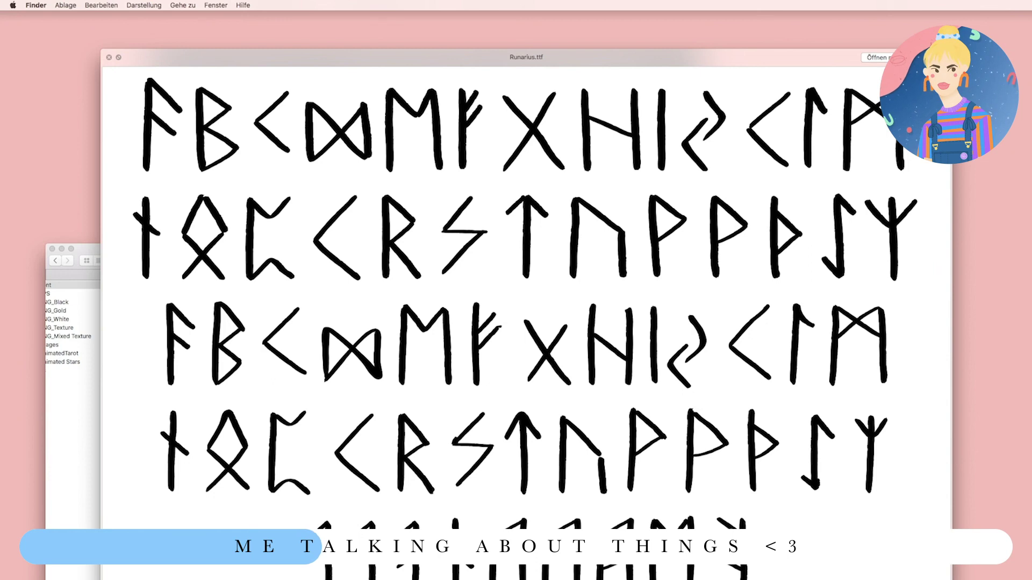
pyautogui.press('space')
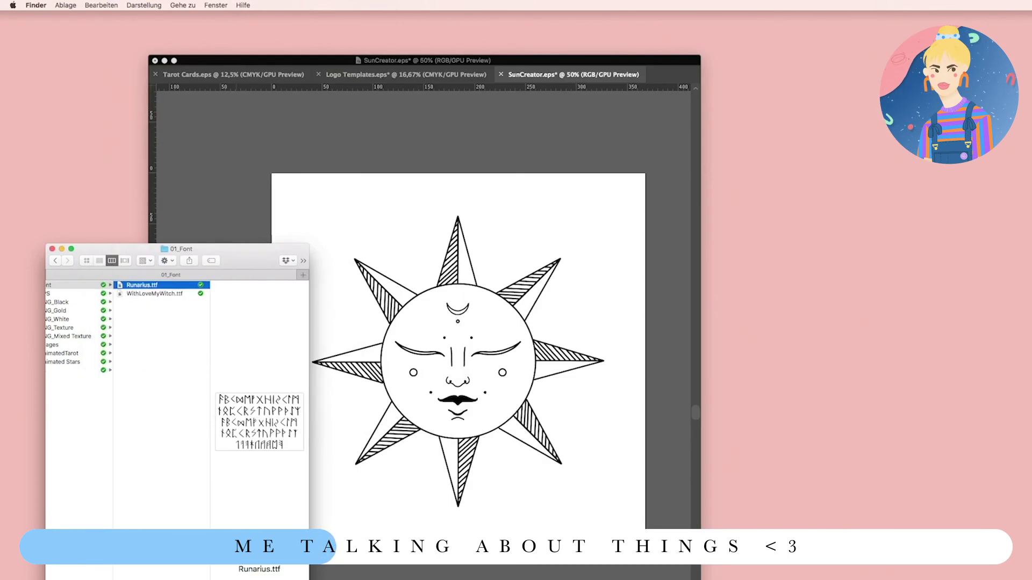
# - Preview the WithLoveMyWitch.ttf font file's characters
pyautogui.press('Down')
pyautogui.press('space')
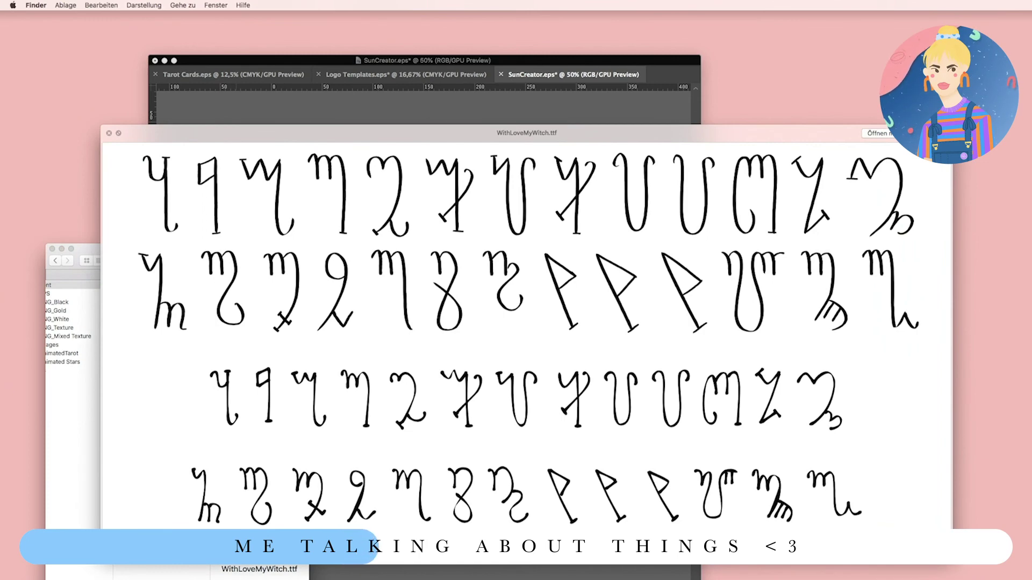
pyautogui.press('space')
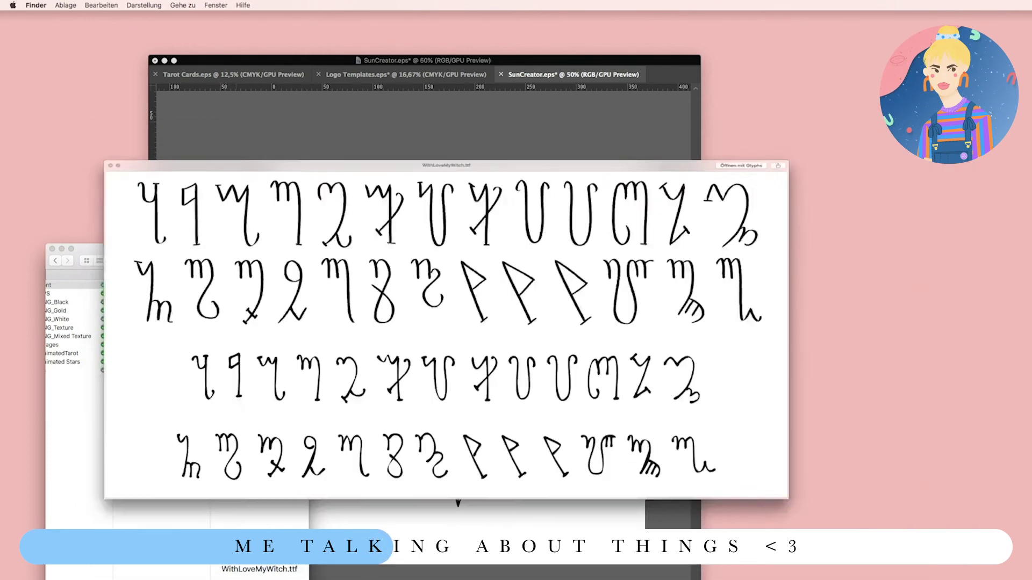